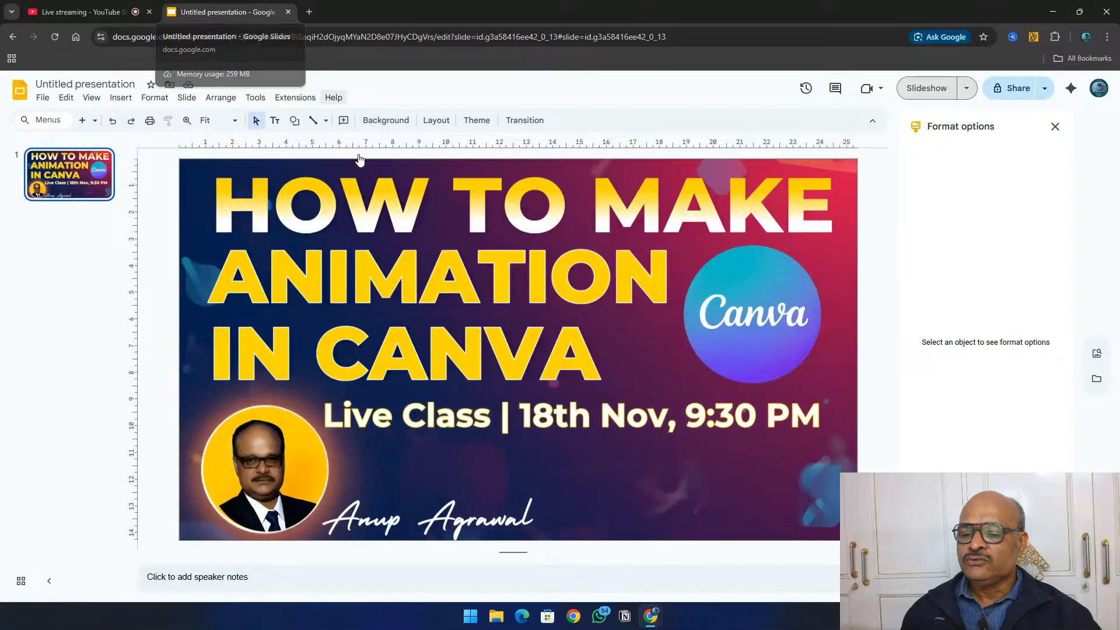
Open the TEXT ANIMATION 1 video from the CANVA ANIMATION folder in Downloads.
click(572, 617)
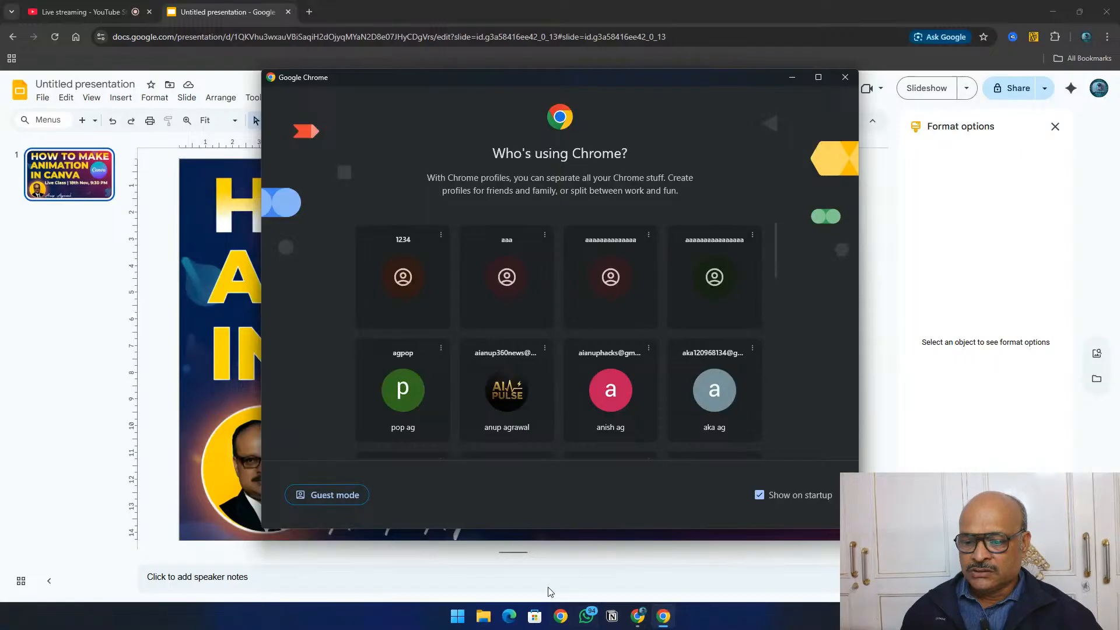
click(485, 624)
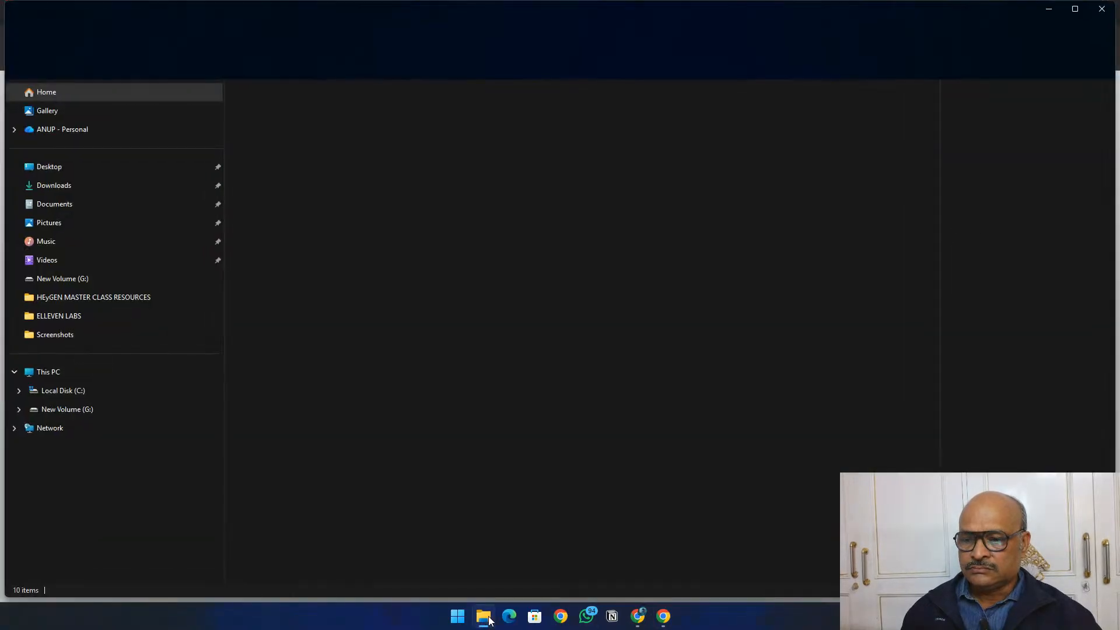
click(61, 188)
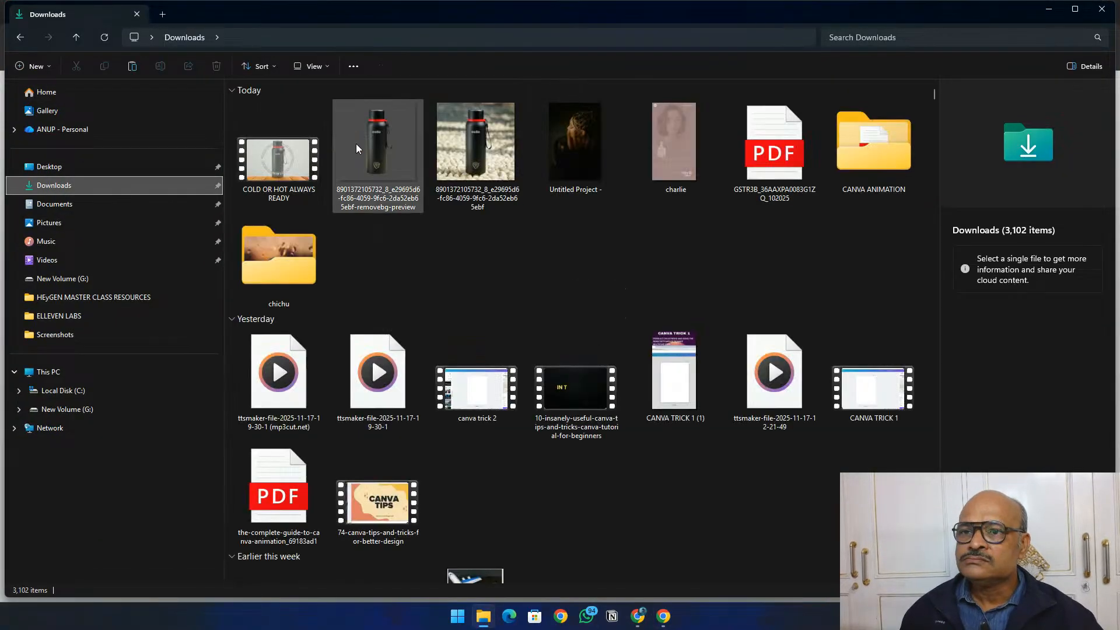
click(892, 133)
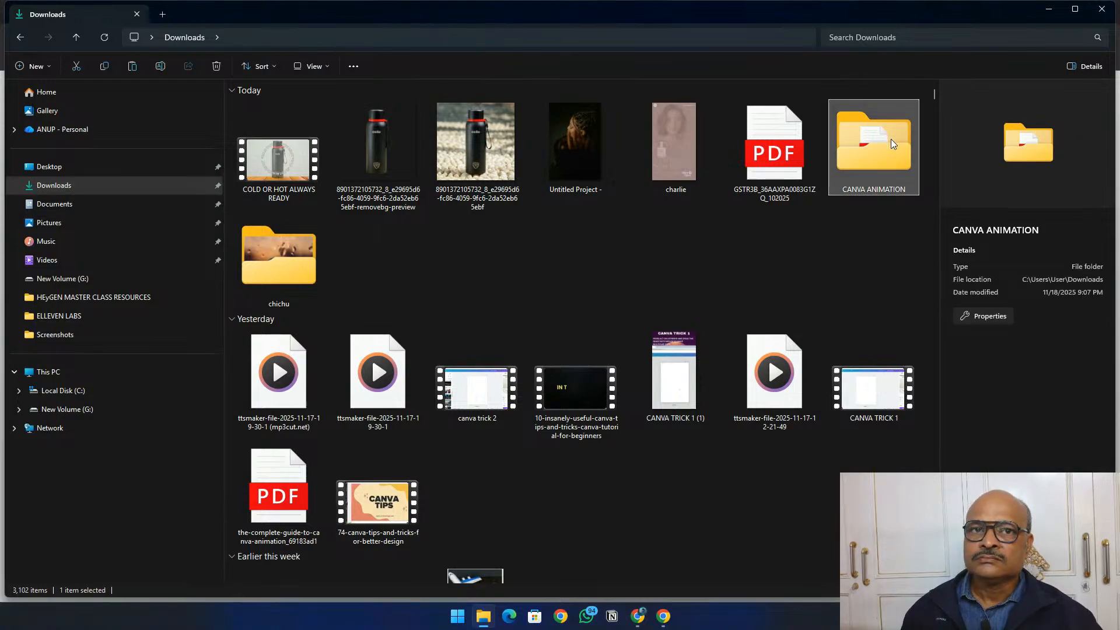
double_click(891, 139)
scroll(633, 261, down, 3)
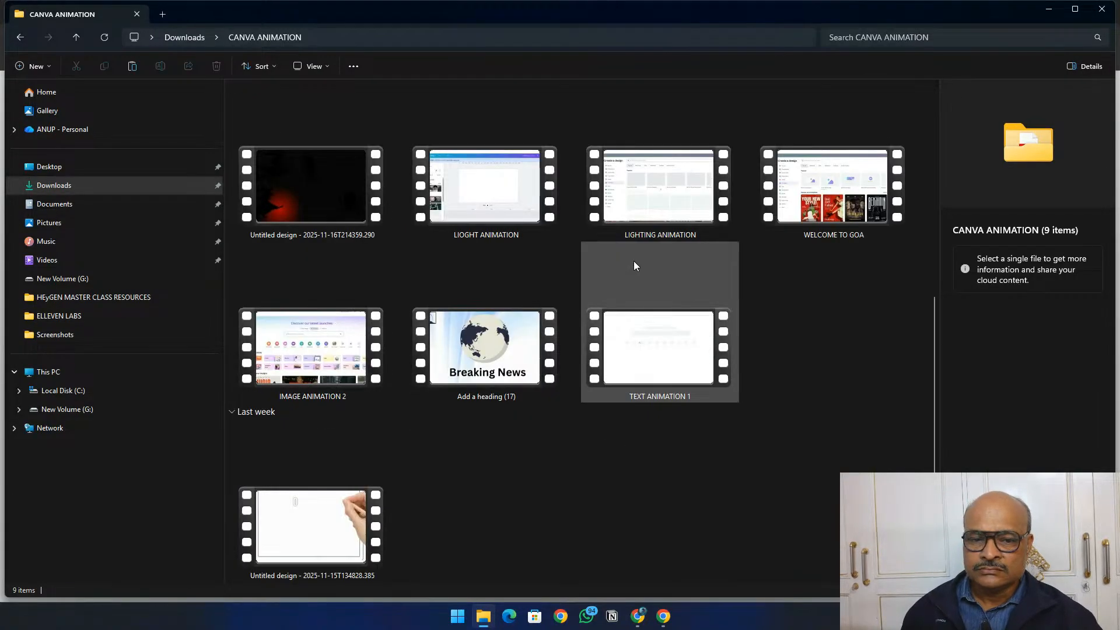
click(666, 382)
double_click(667, 382)
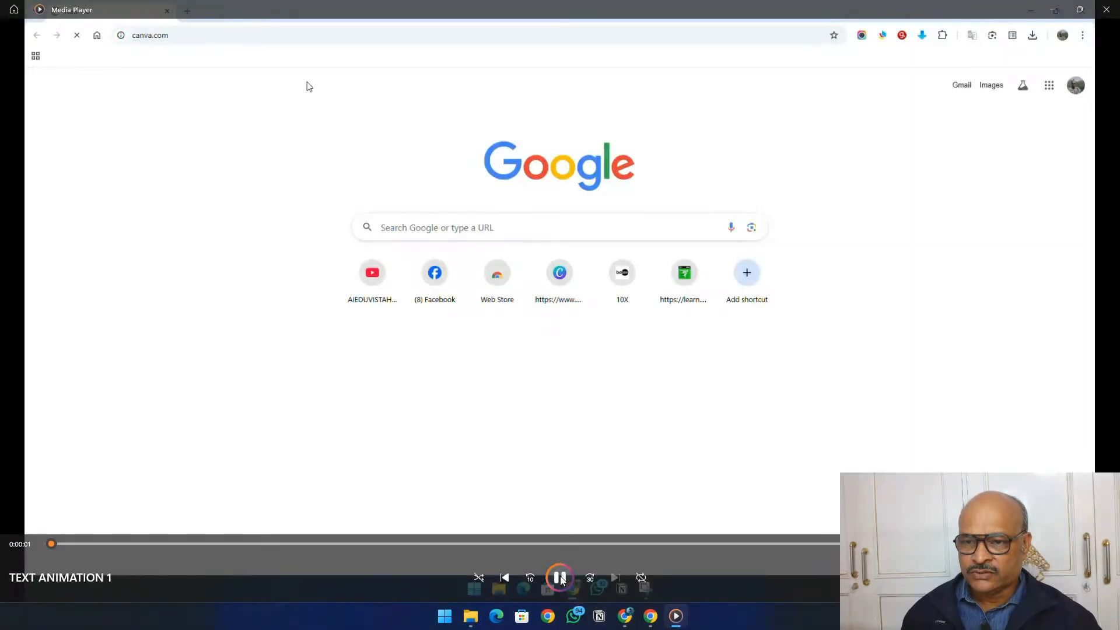
Play the TEXT ANIMATION 1 video, pausing and resuming at its start and again at the suggested text animations.
click(560, 576)
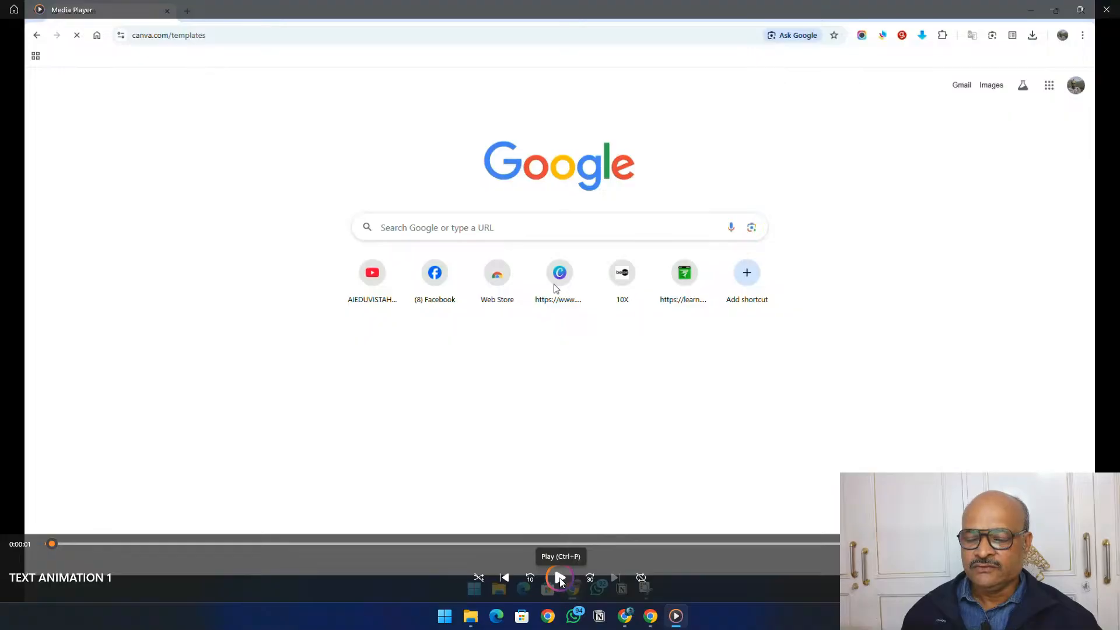
click(560, 579)
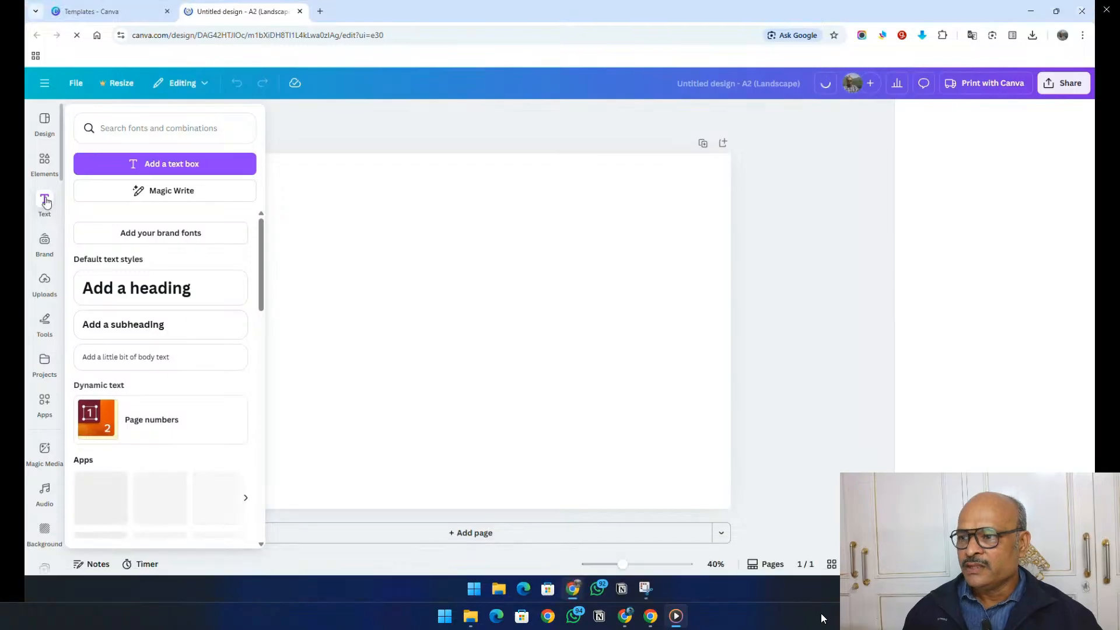
mouse_move(559, 580)
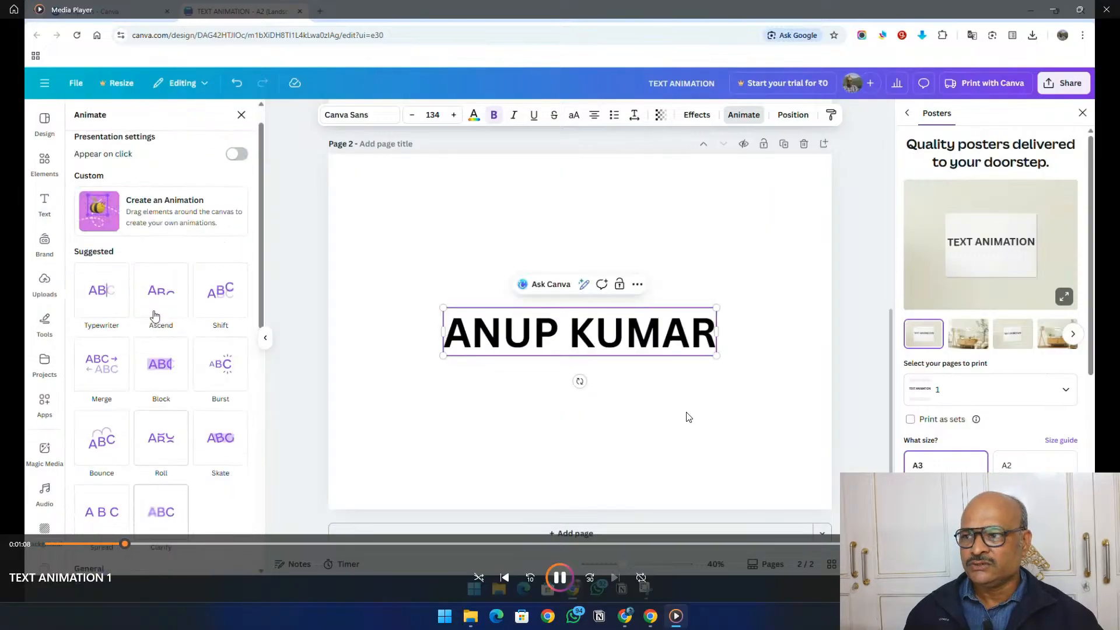
click(558, 578)
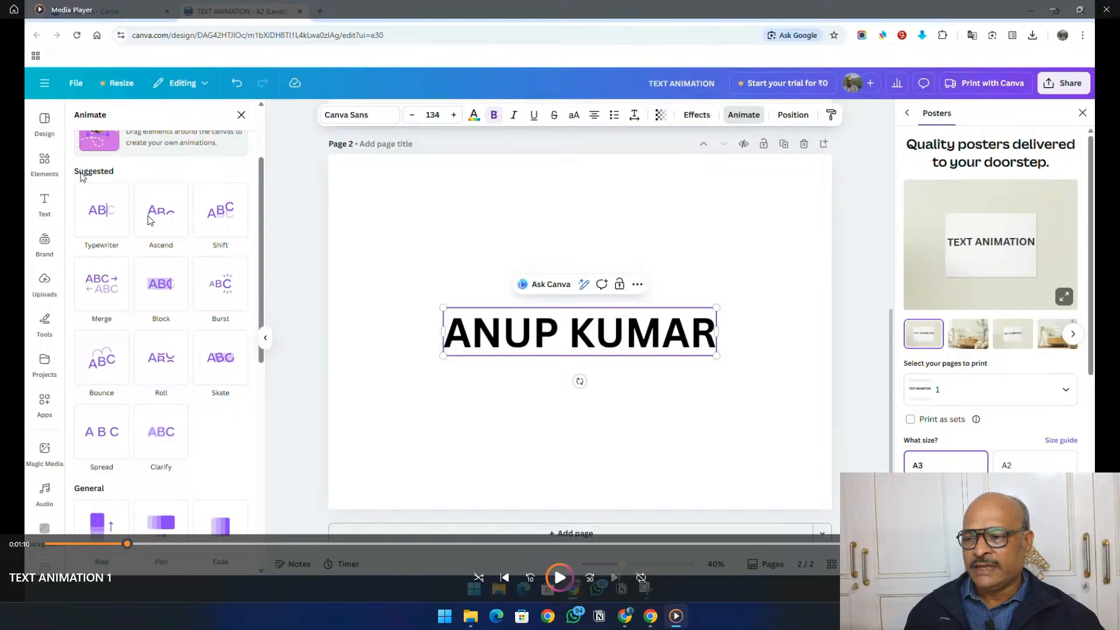
click(555, 580)
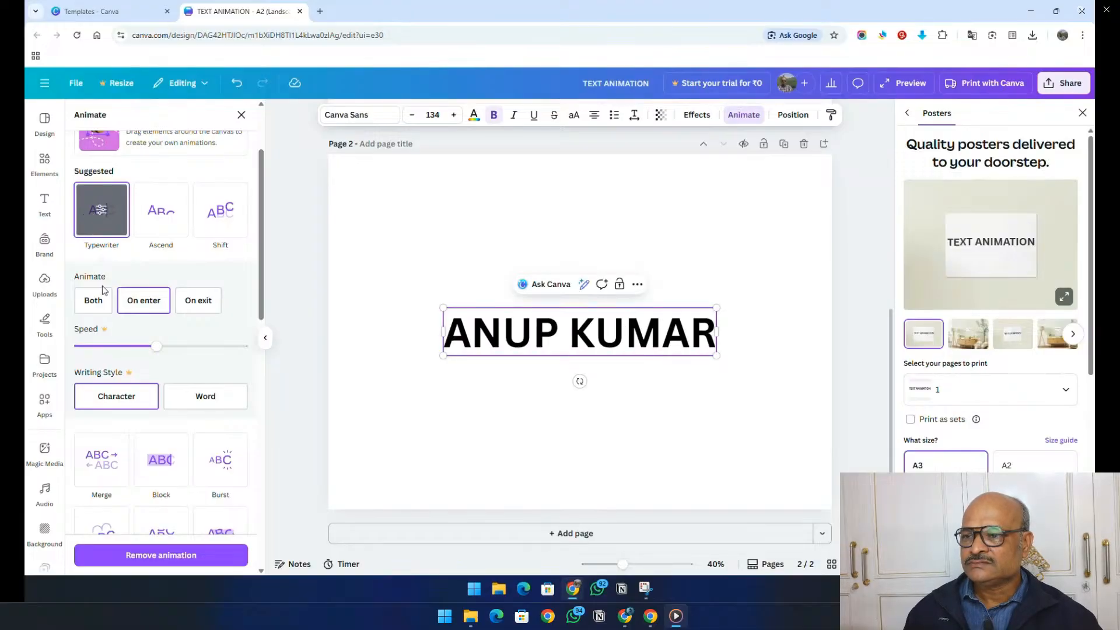
Set the Typewriter animation of the name text on page 2 to play on exit.
click(215, 300)
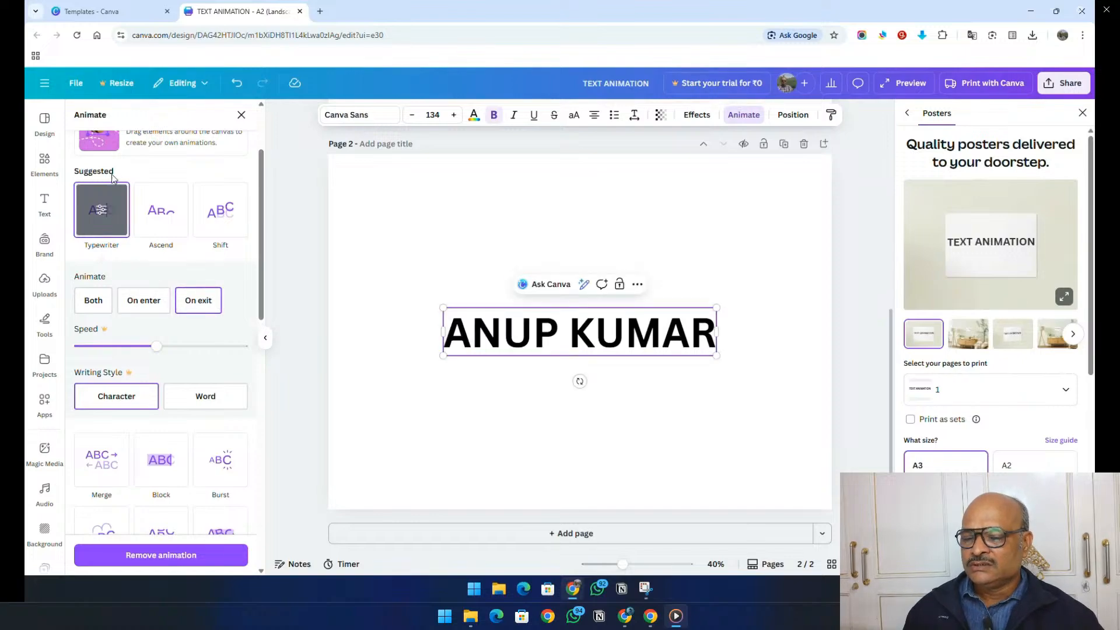
click(100, 210)
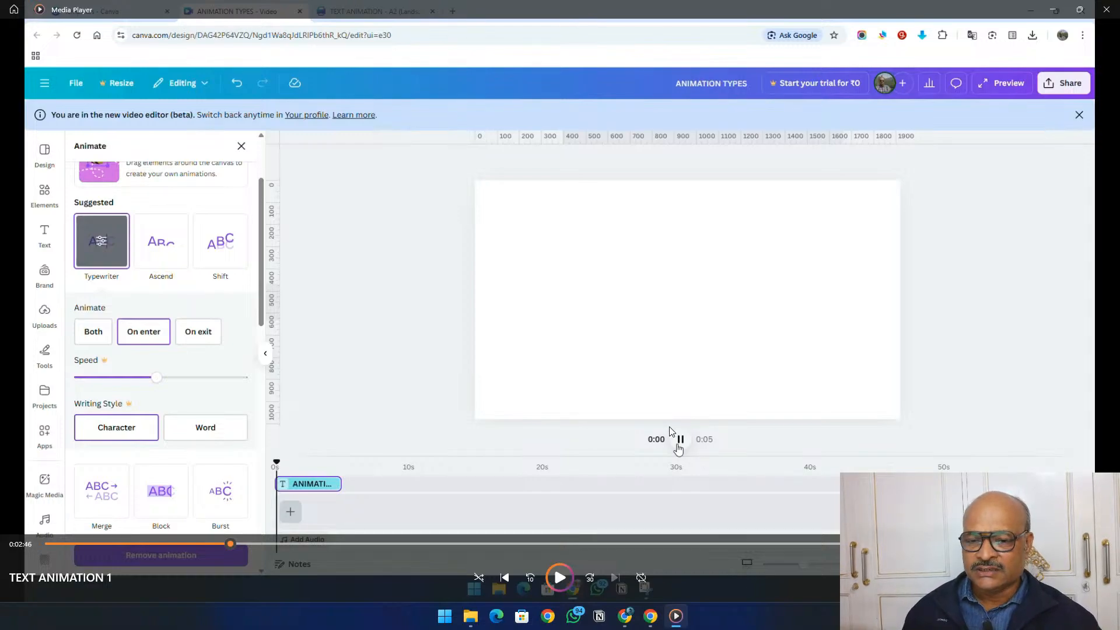
Resume the video and skip past the add-on effects to the section adding headings over the GOA footage.
click(560, 585)
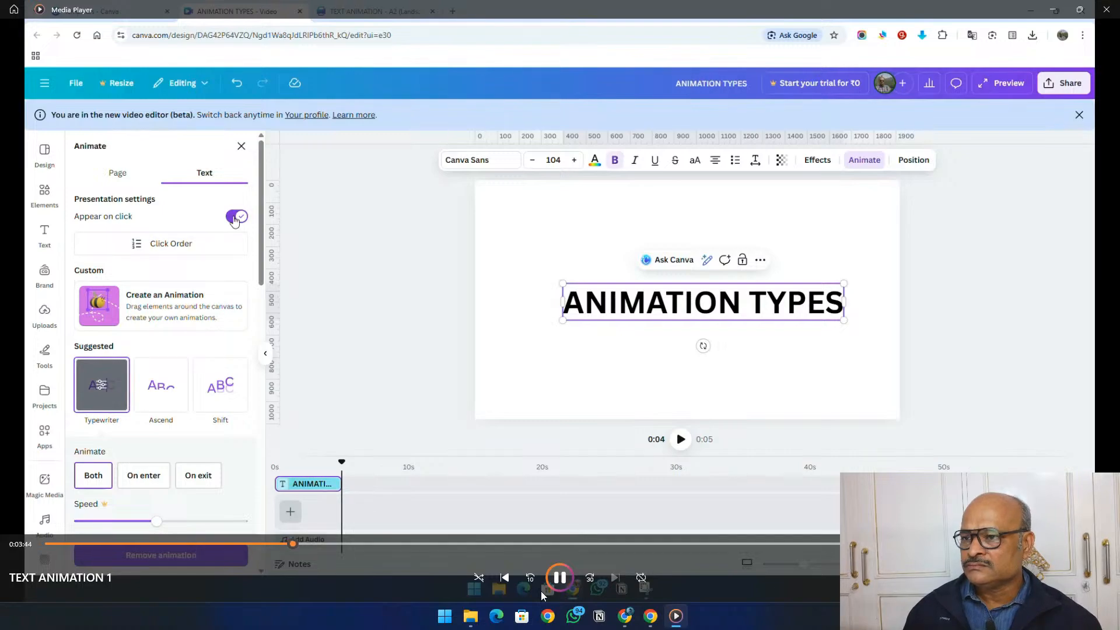
click(305, 542)
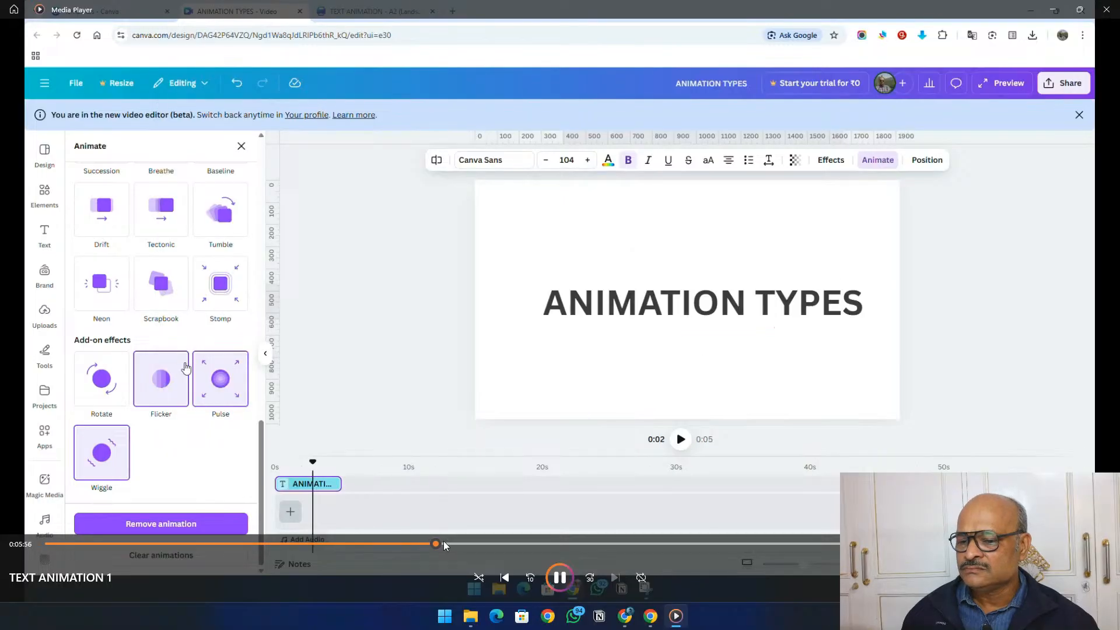
click(446, 543)
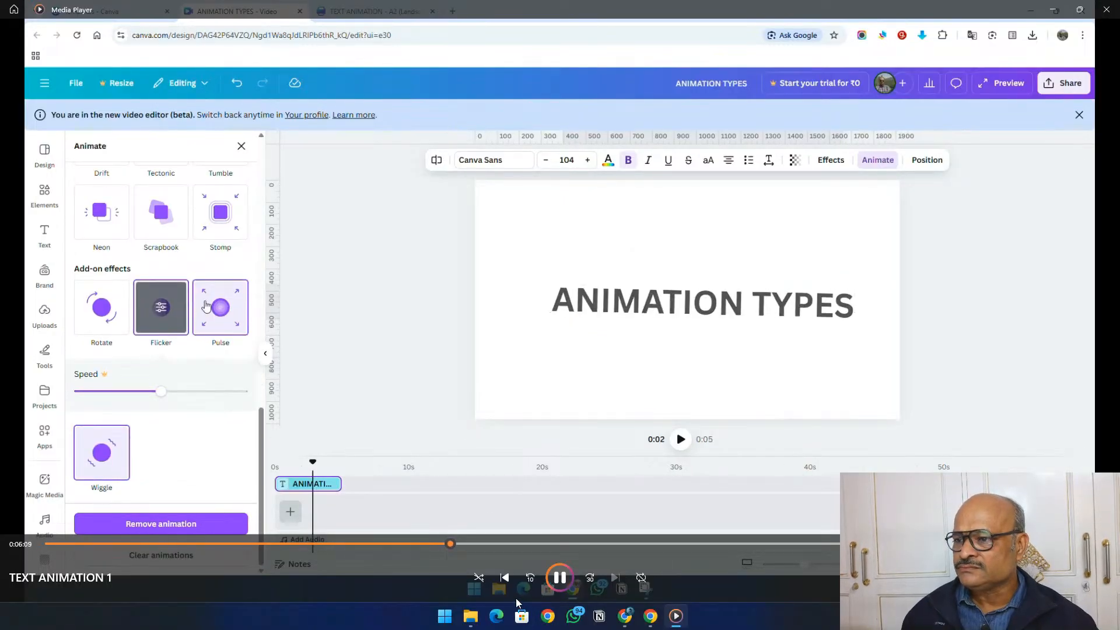
click(464, 544)
click(486, 544)
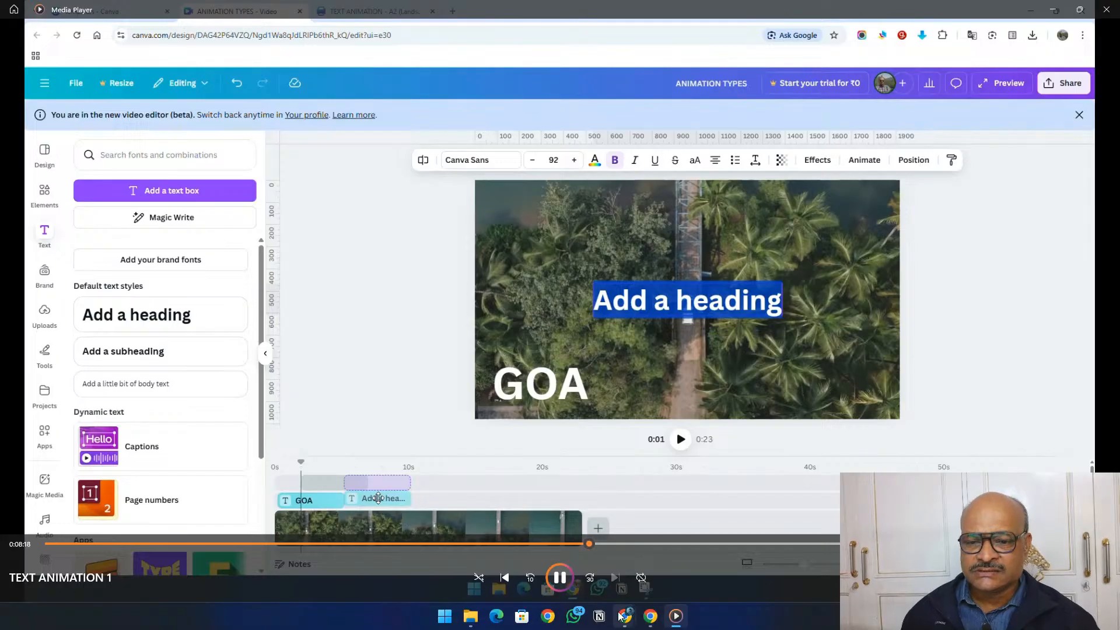
click(580, 543)
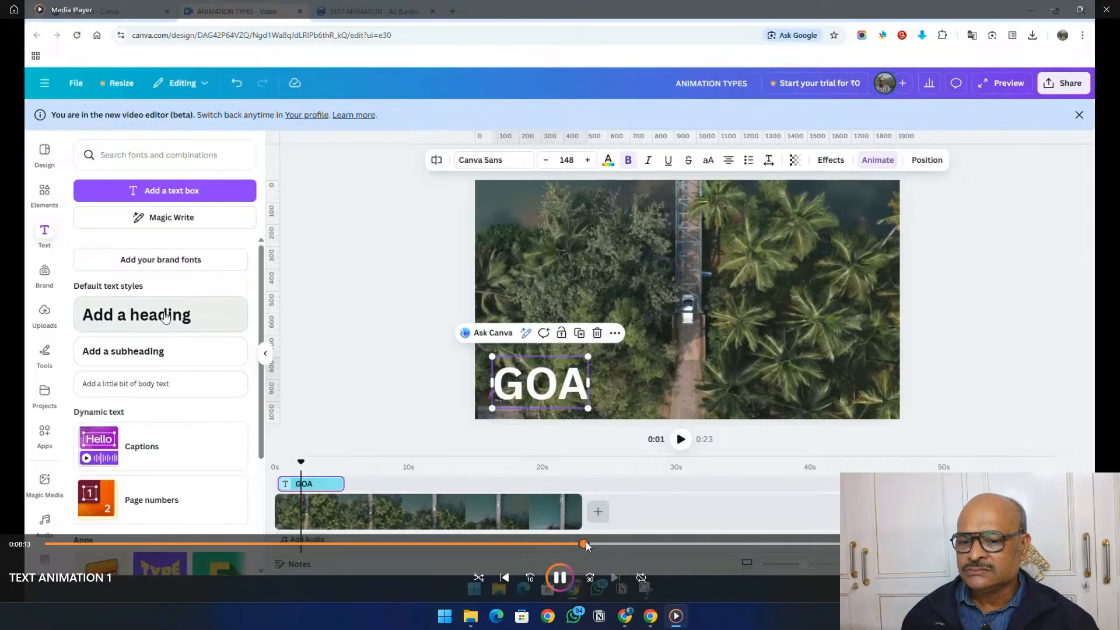
drag(585, 543, 582, 543)
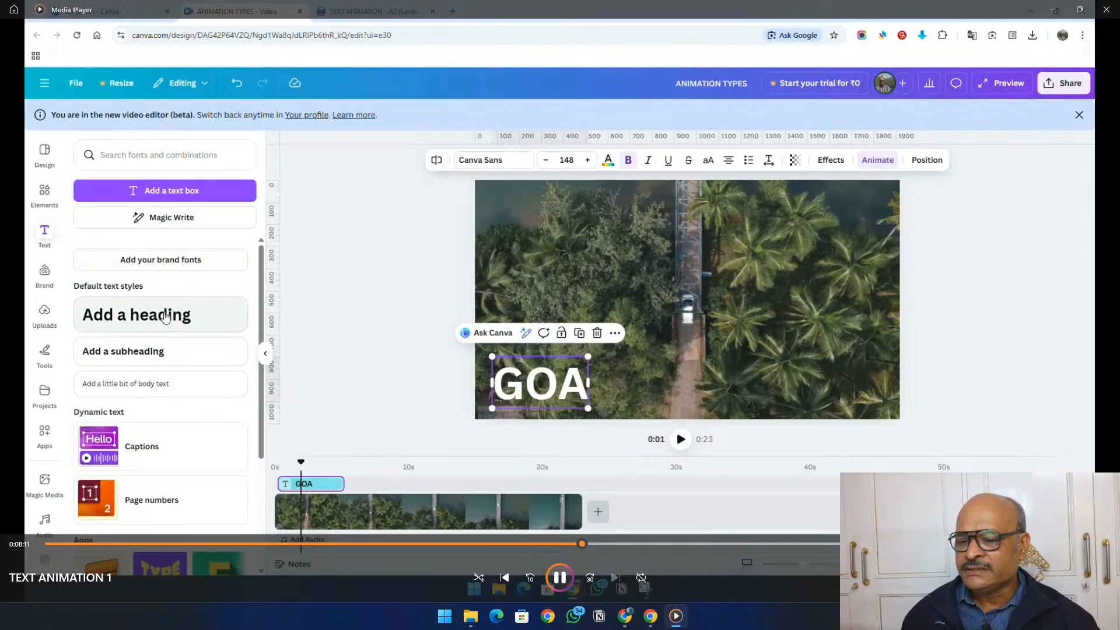
drag(586, 543, 566, 547)
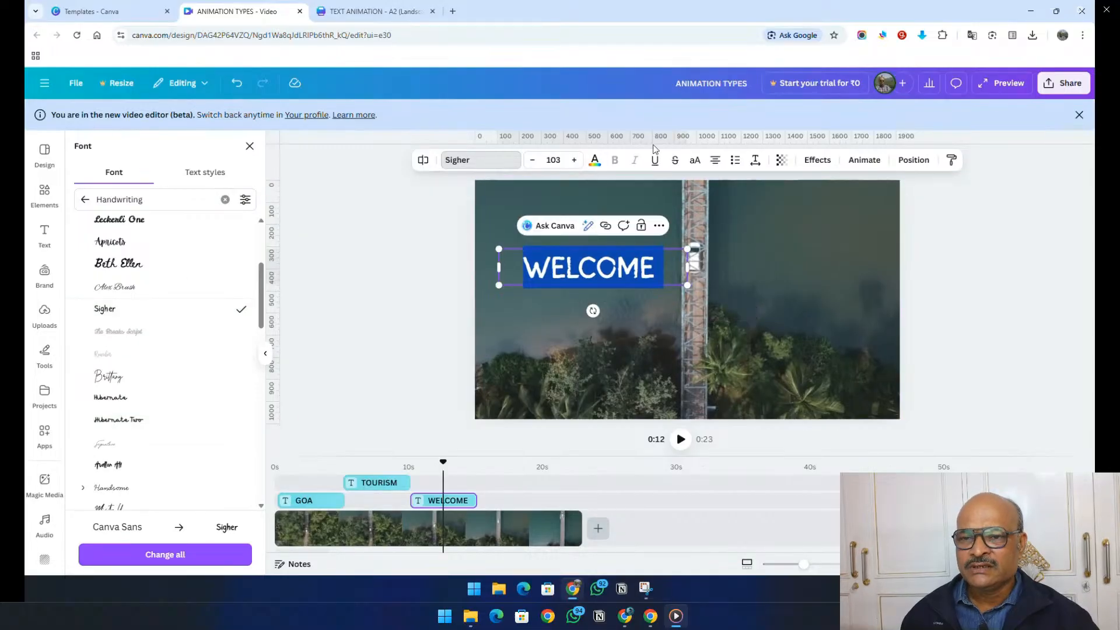
Open the text colour options for the WELCOME heading.
click(595, 165)
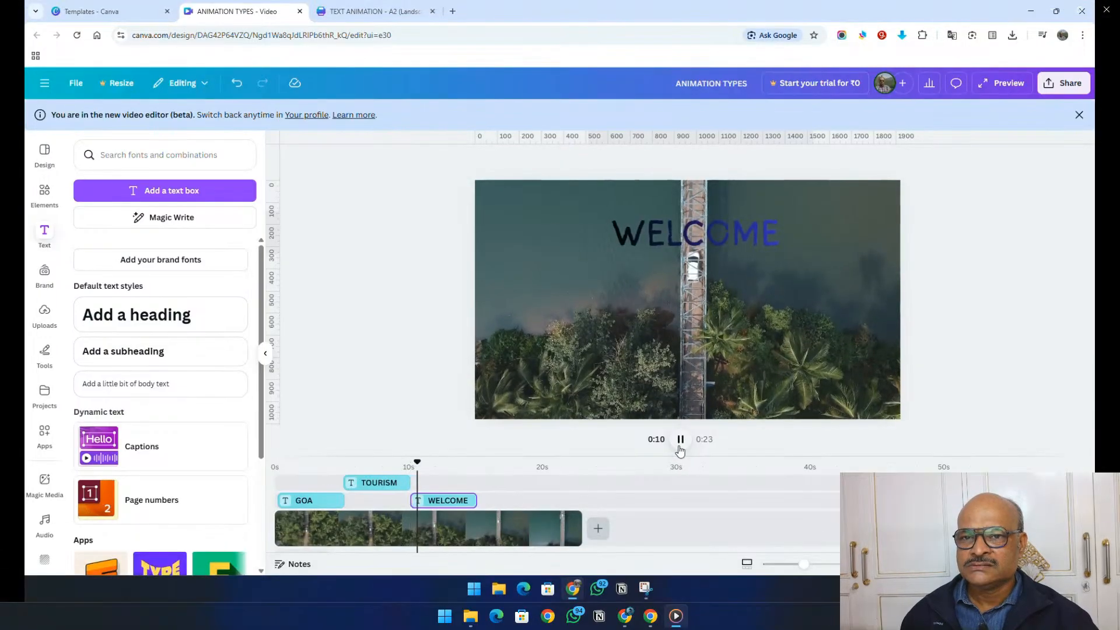
Pause and resume the video at the WELCOME preview and at the GOA TOURISM WELCOMES YOU heading.
mouse_move(485, 560)
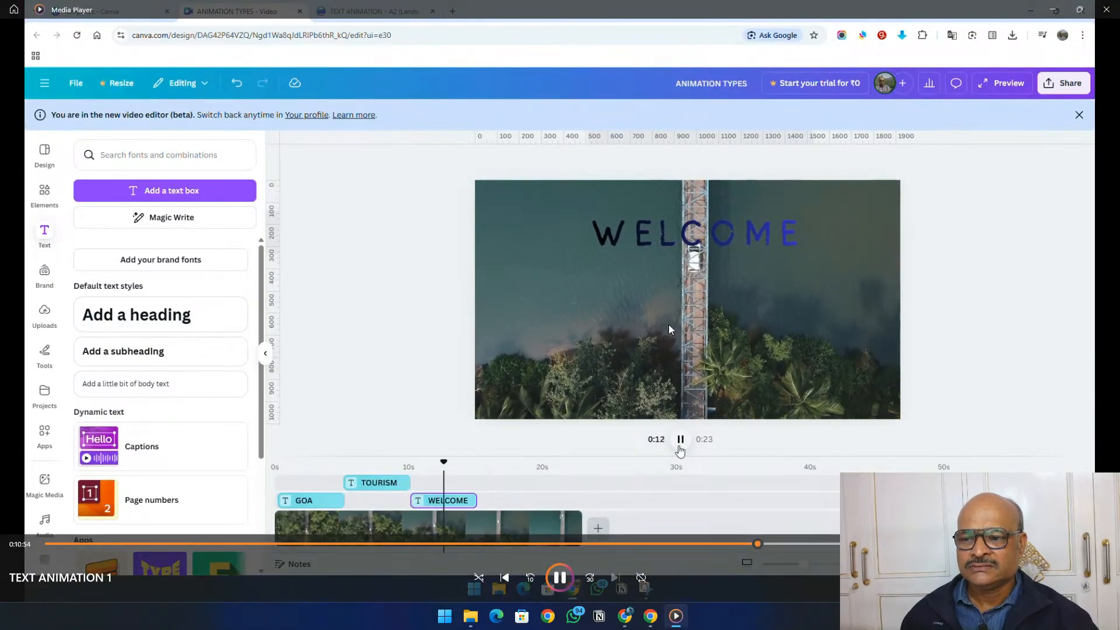
click(564, 582)
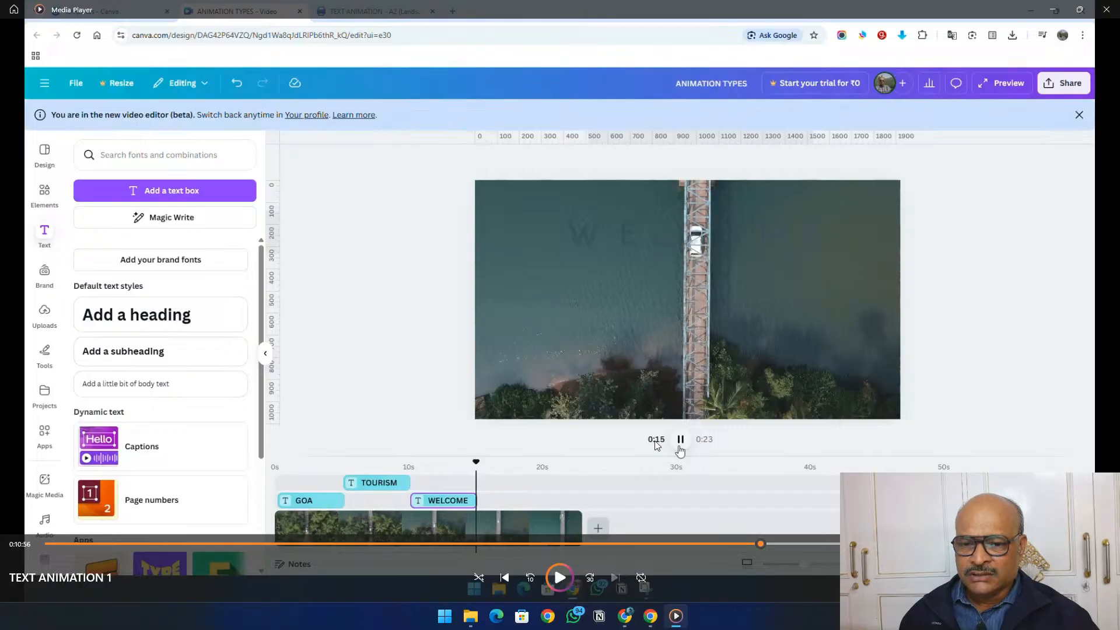
click(562, 578)
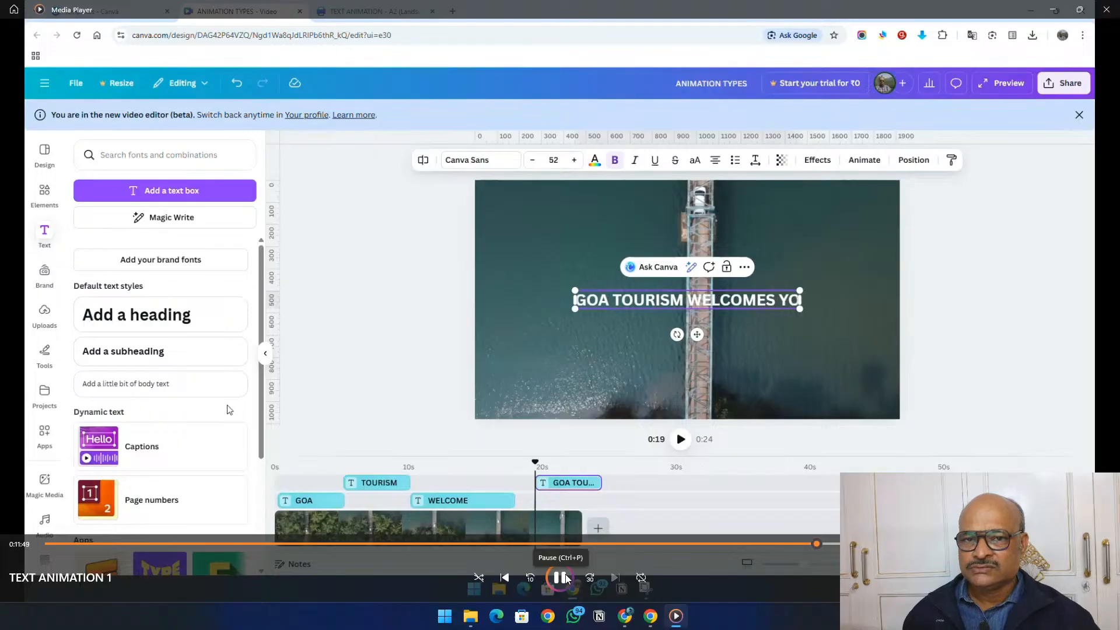
click(561, 578)
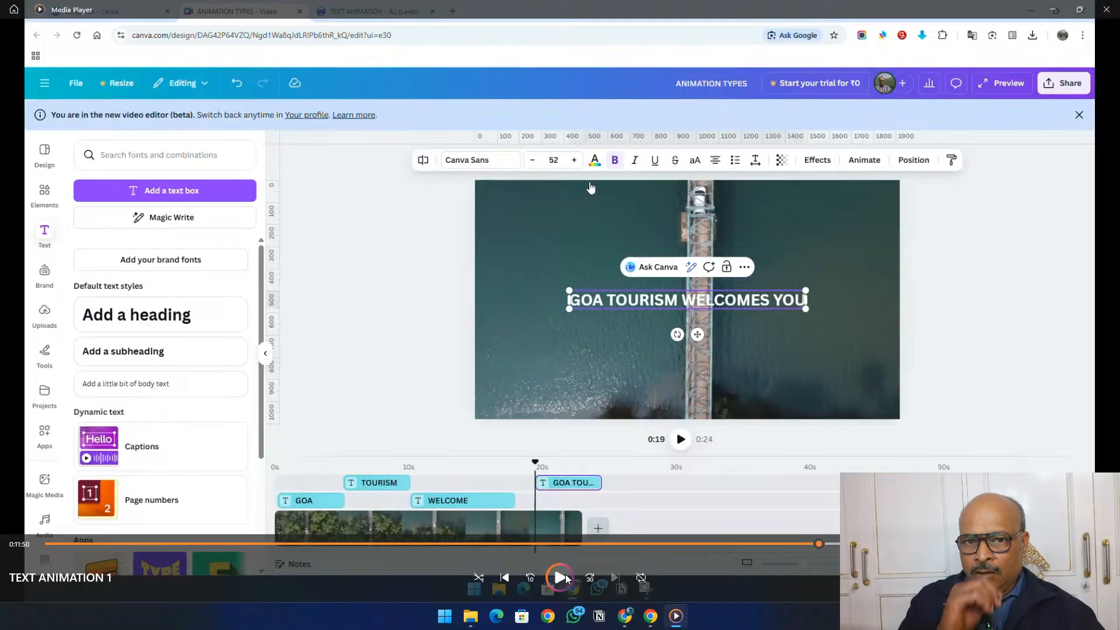
click(565, 576)
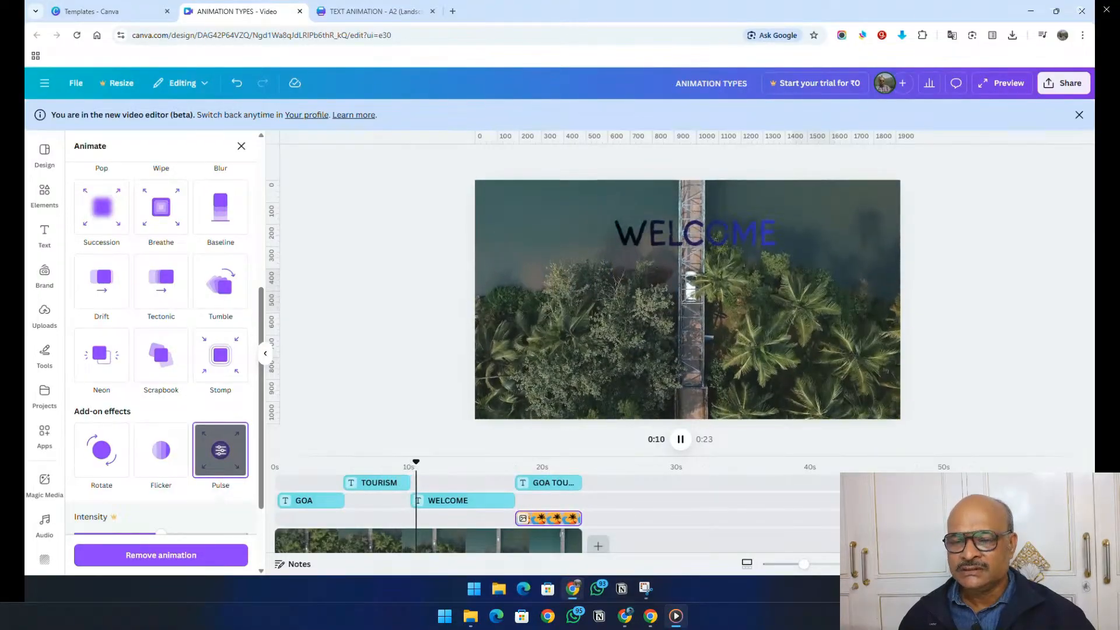
Download the ANIMATION TYPES design as an MP4 video at 1080p (HD) quality.
mouse_move(783, 426)
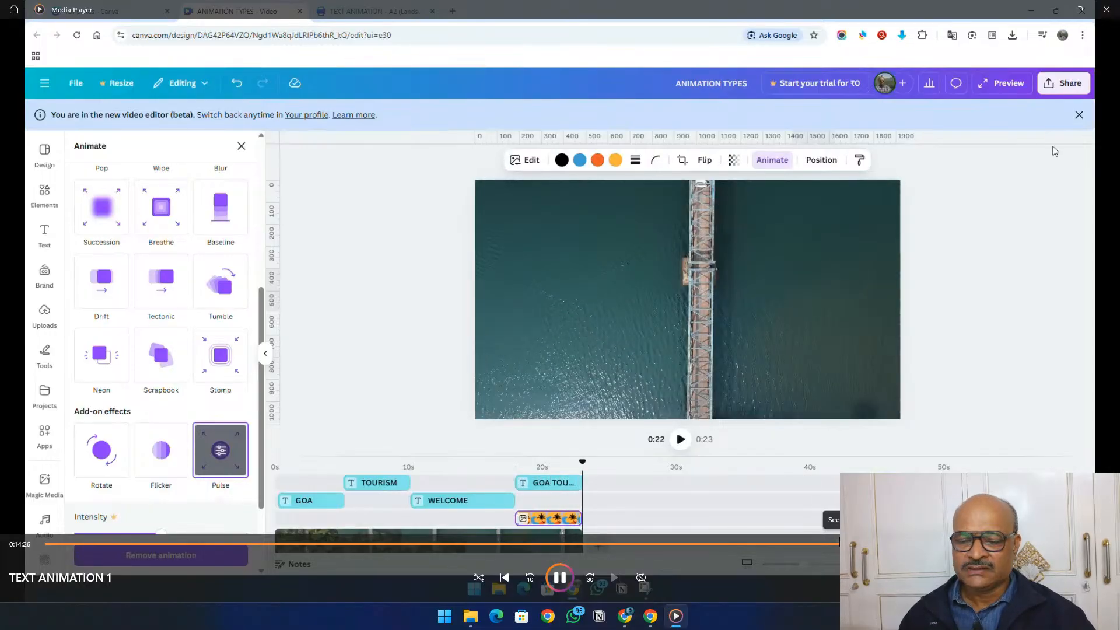
click(1073, 84)
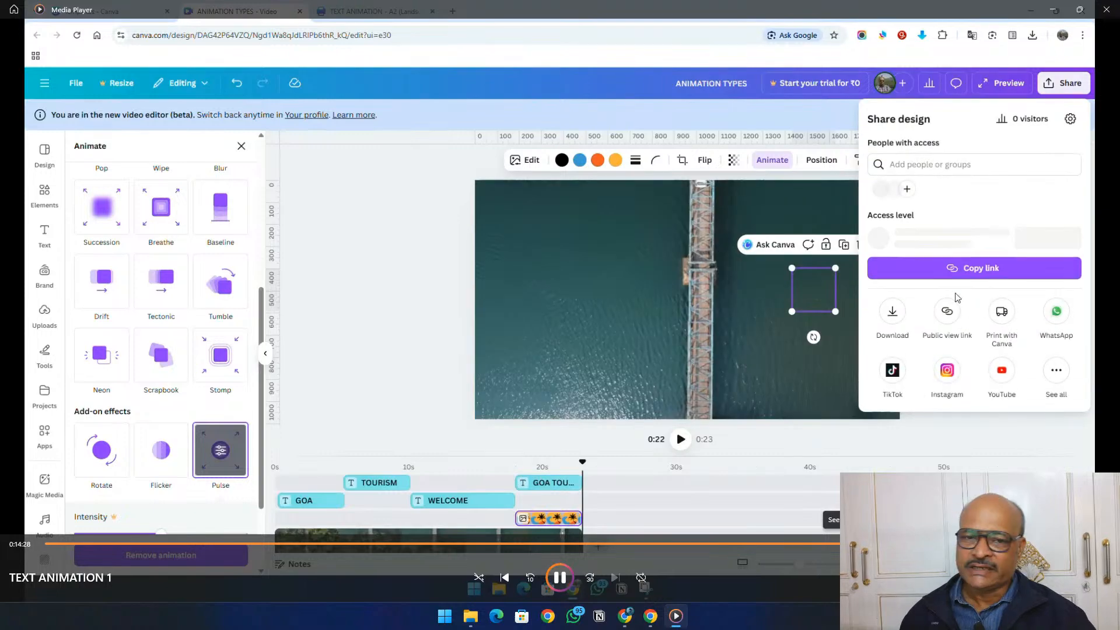
click(893, 317)
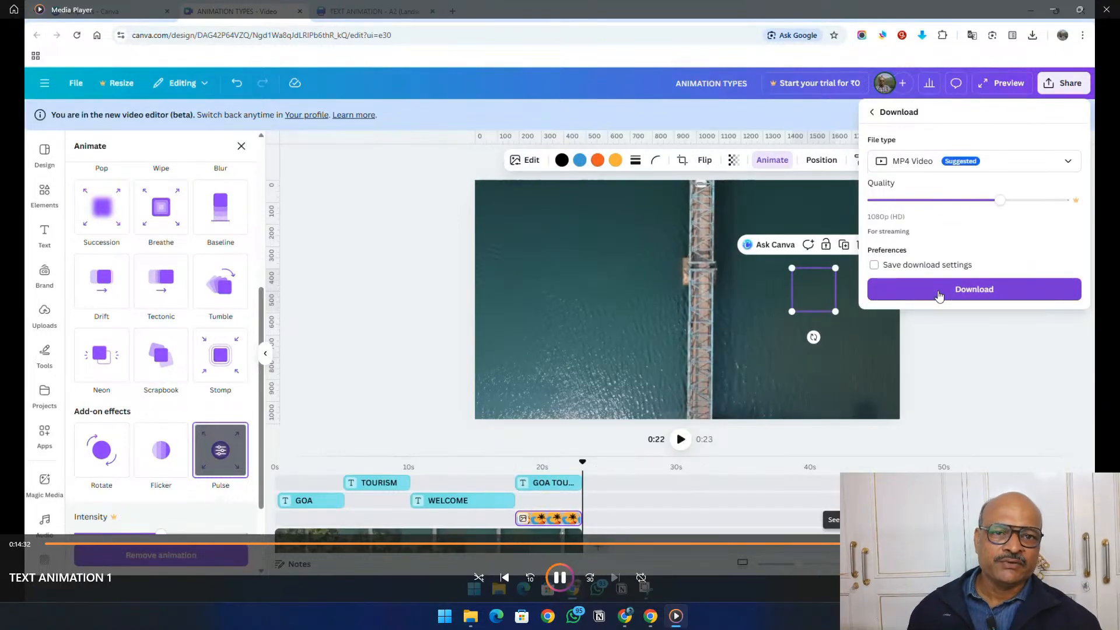
click(939, 291)
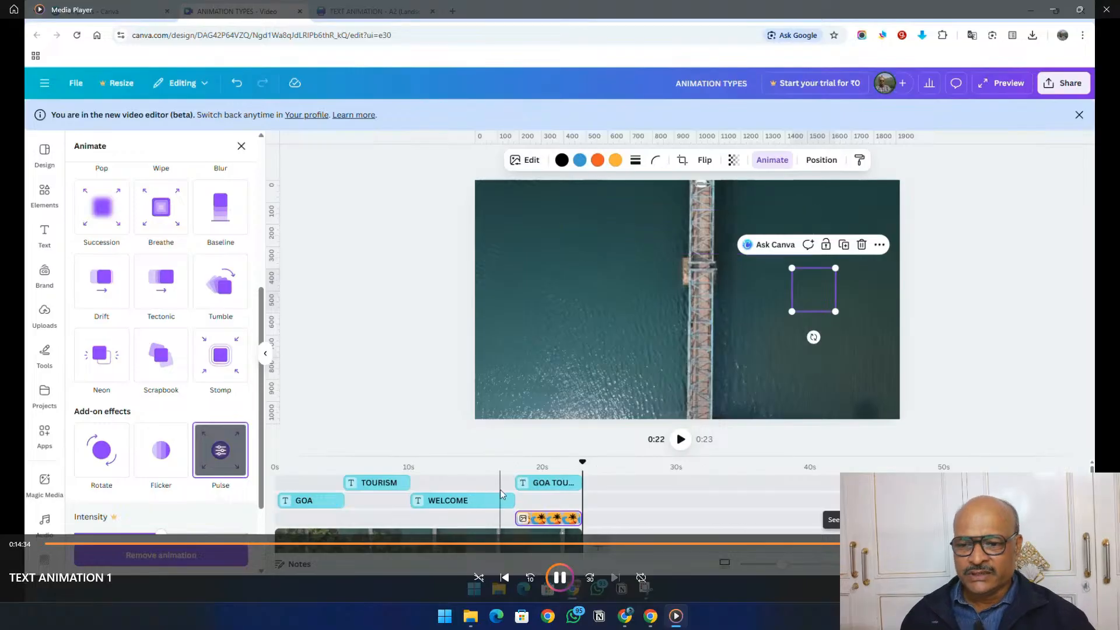
Preview the ANIMATION TYPES design from the start of the timeline and stop at the TOURISM heading.
click(411, 467)
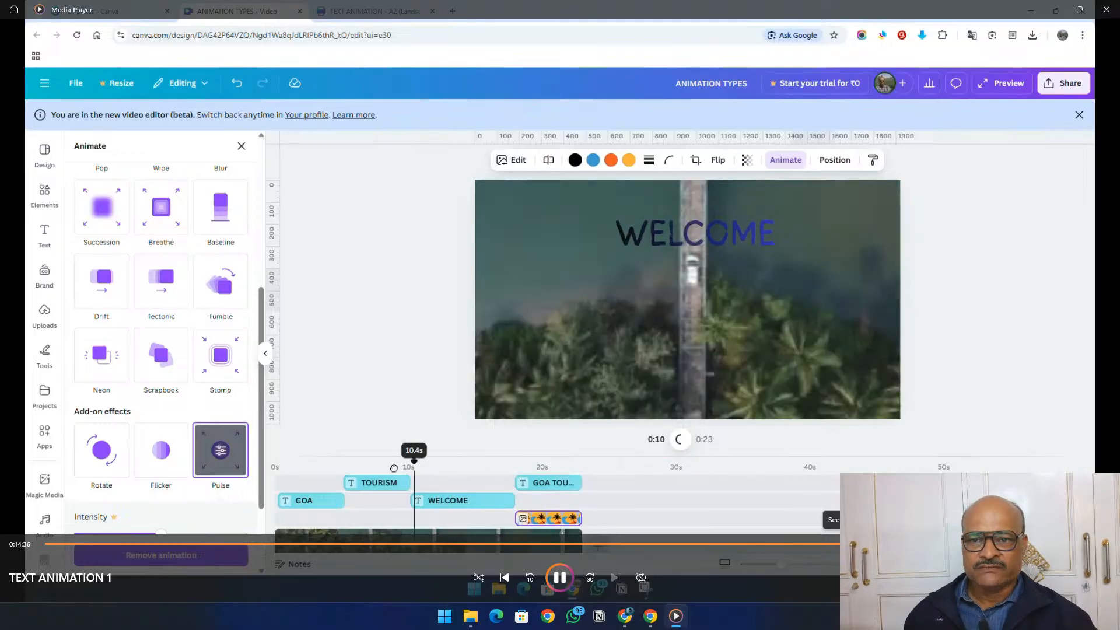
drag(395, 468, 275, 467)
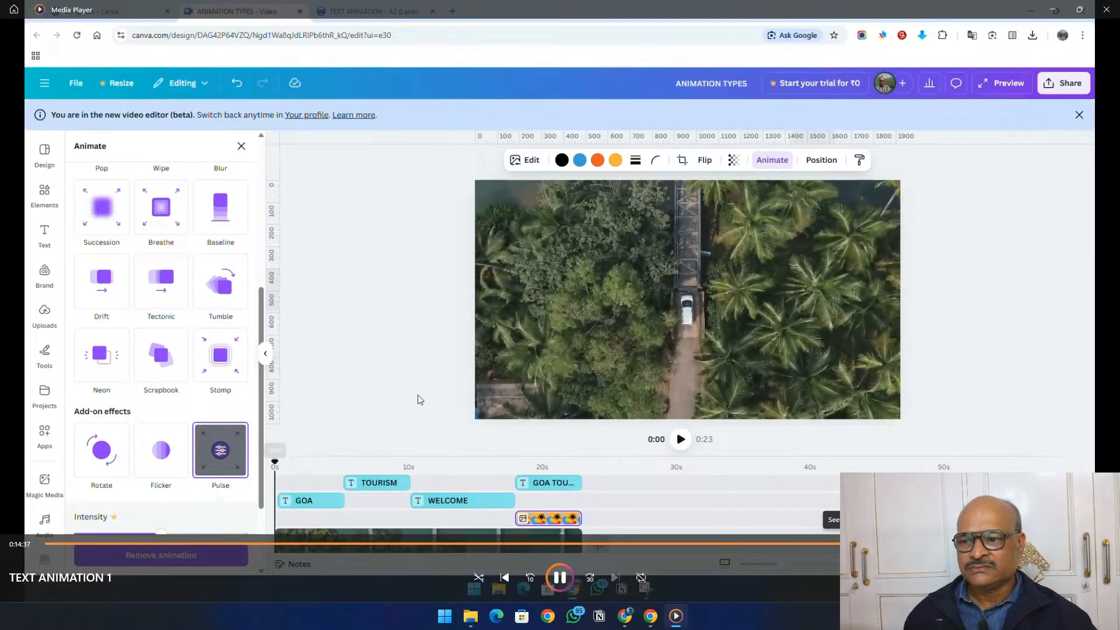
click(679, 441)
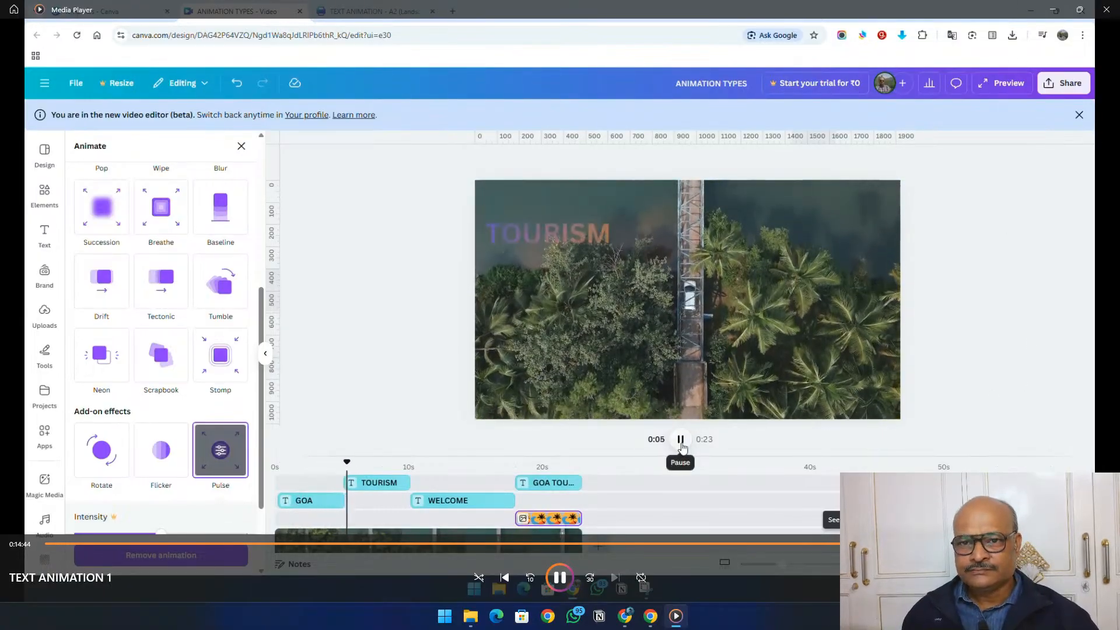
click(795, 361)
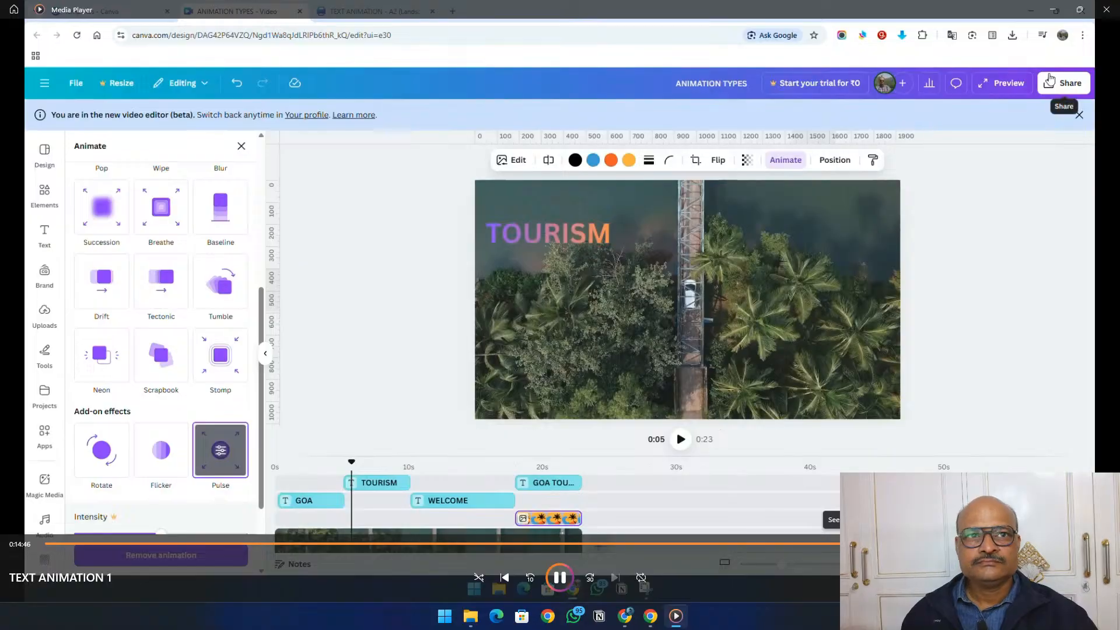
Check the Downloads folder and open the downloaded ANIMATION TYPES.mp4 file.
click(1016, 36)
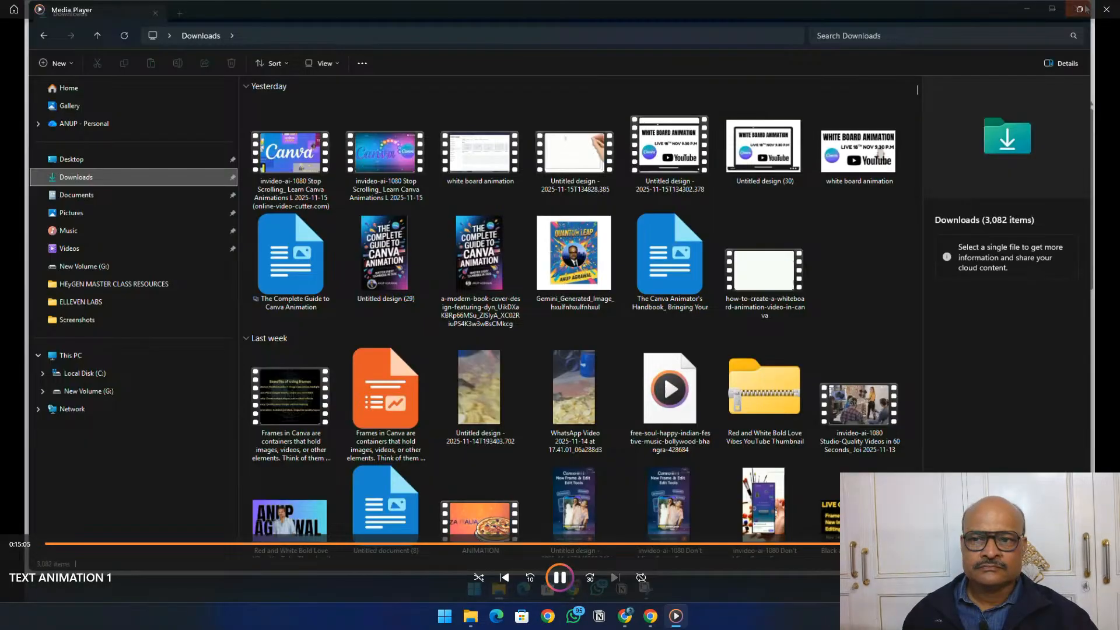
click(1084, 9)
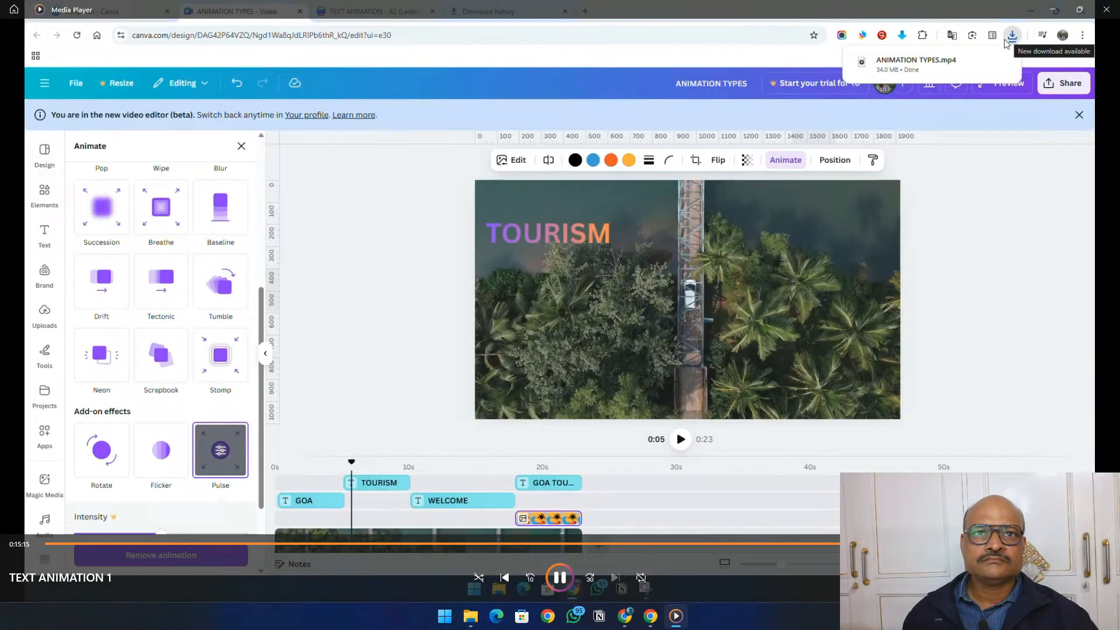
click(902, 67)
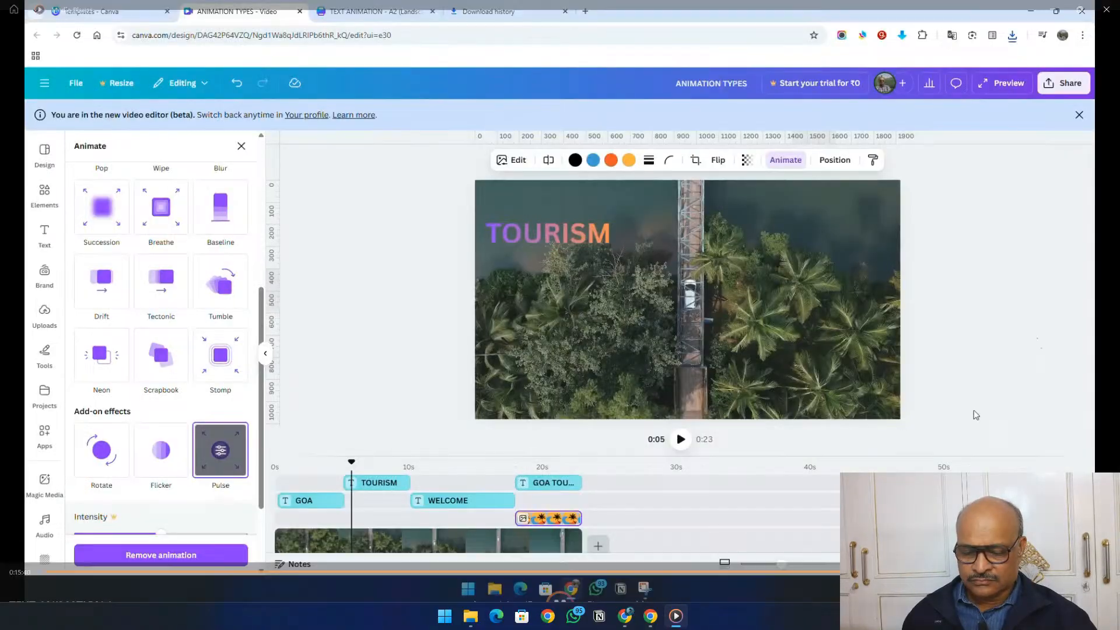
mouse_move(799, 279)
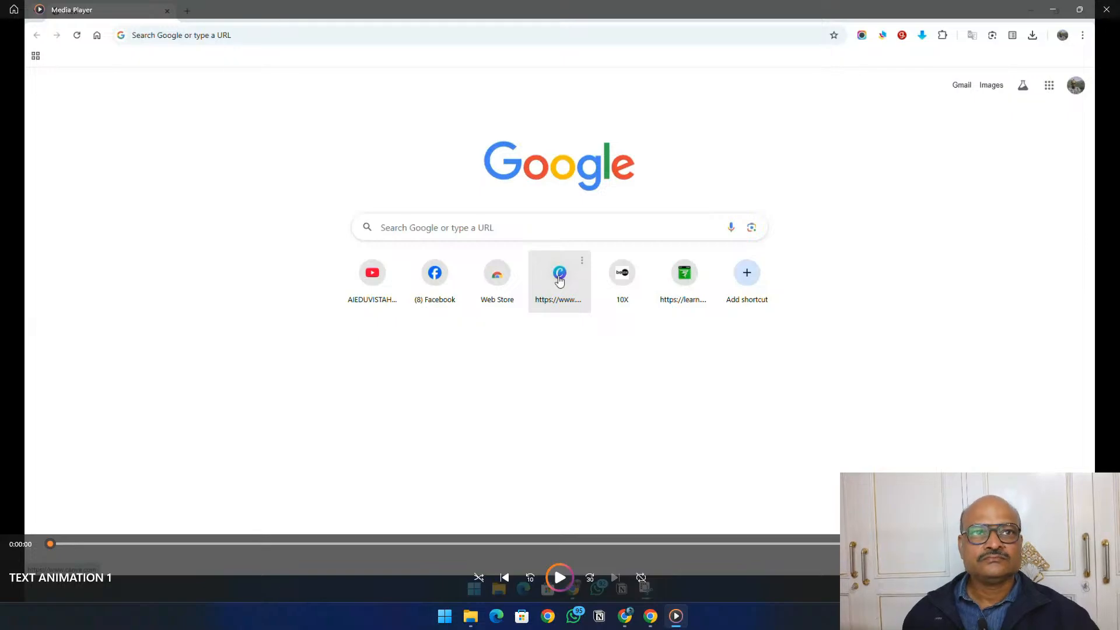
Close the TEXT ANIMATION 1 video and play the IMAGE ANIMATION 2 video from the CANVA ANIMATION folder.
click(1106, 10)
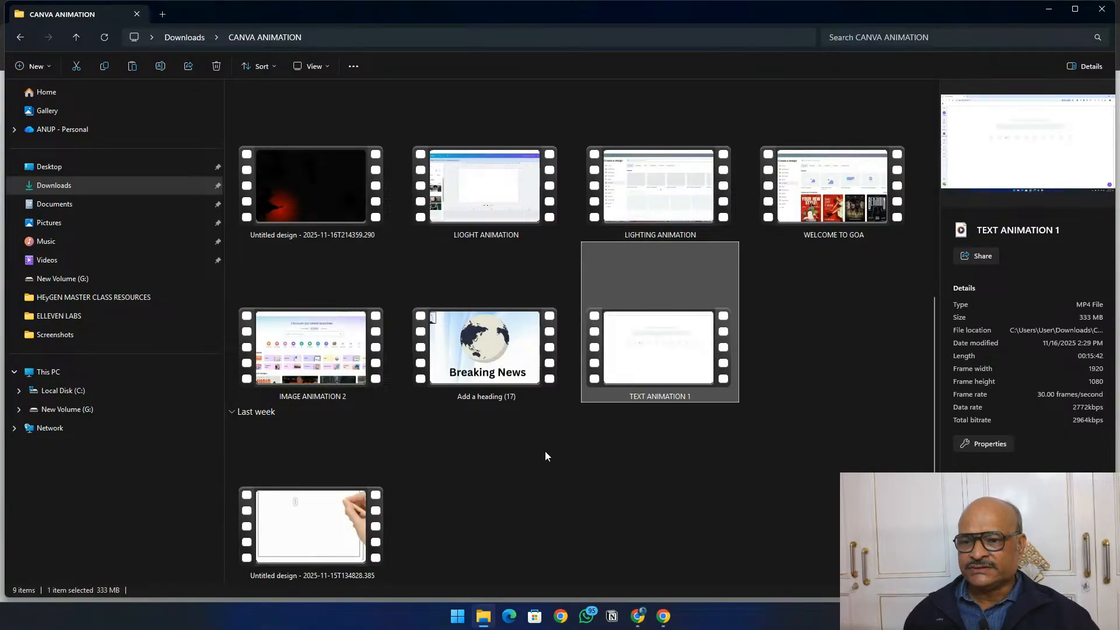
click(303, 347)
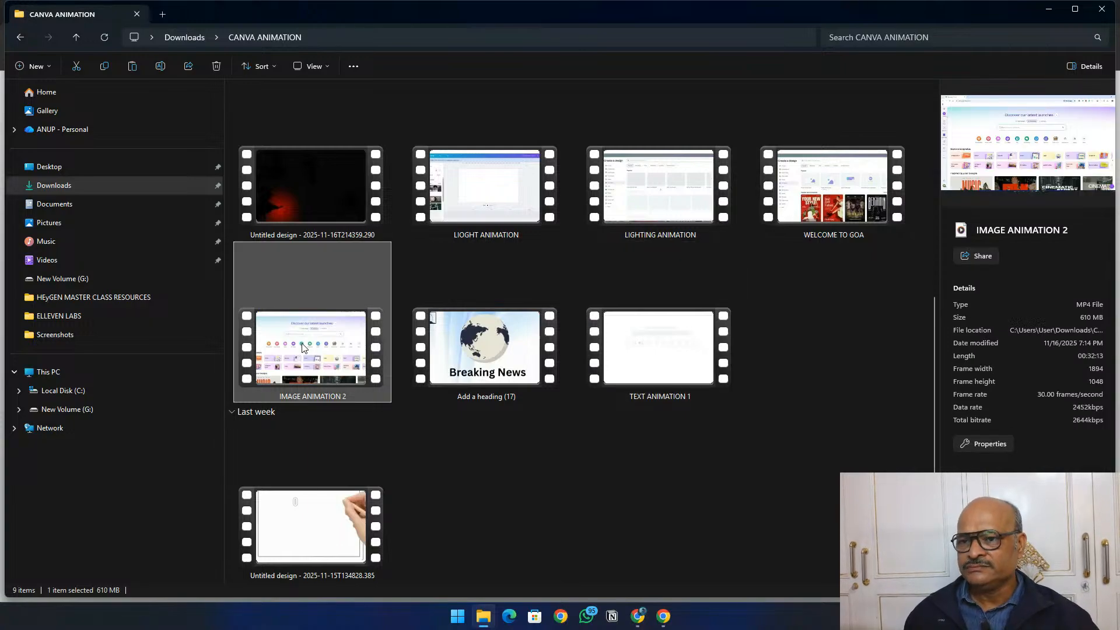
double_click(310, 342)
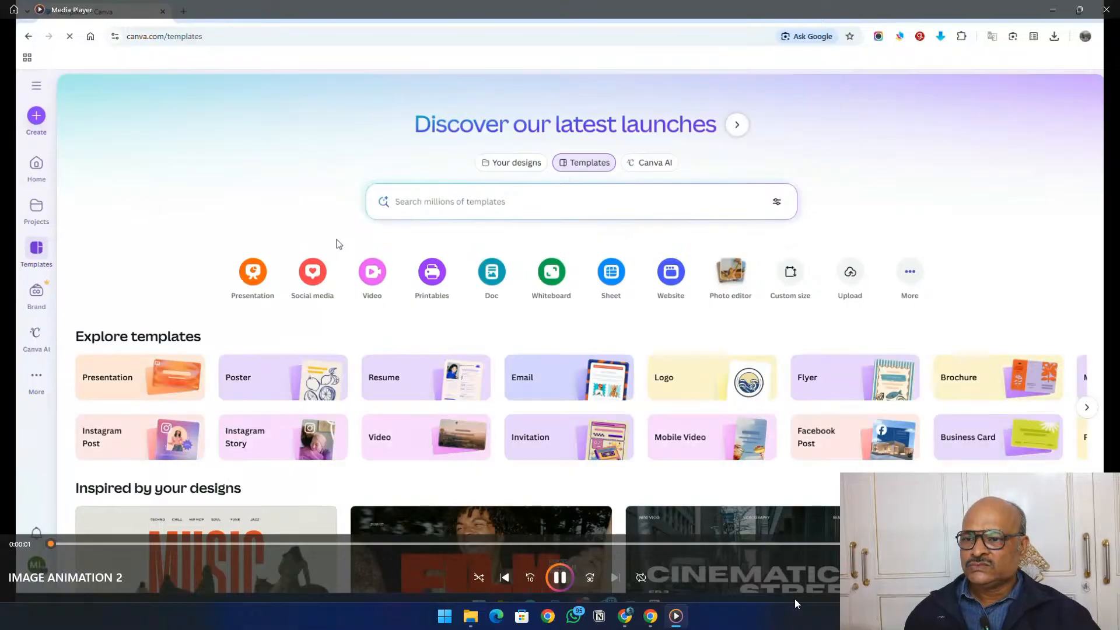
click(559, 583)
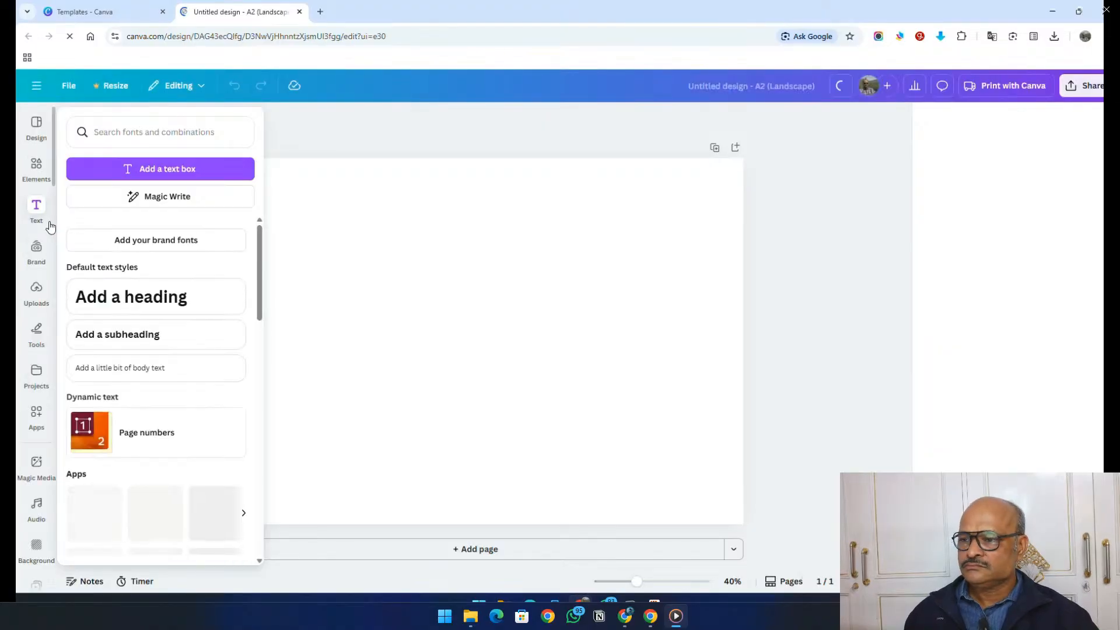
Add a heading reading IMAGE ANIMATION to the blank A2 landscape design.
click(227, 297)
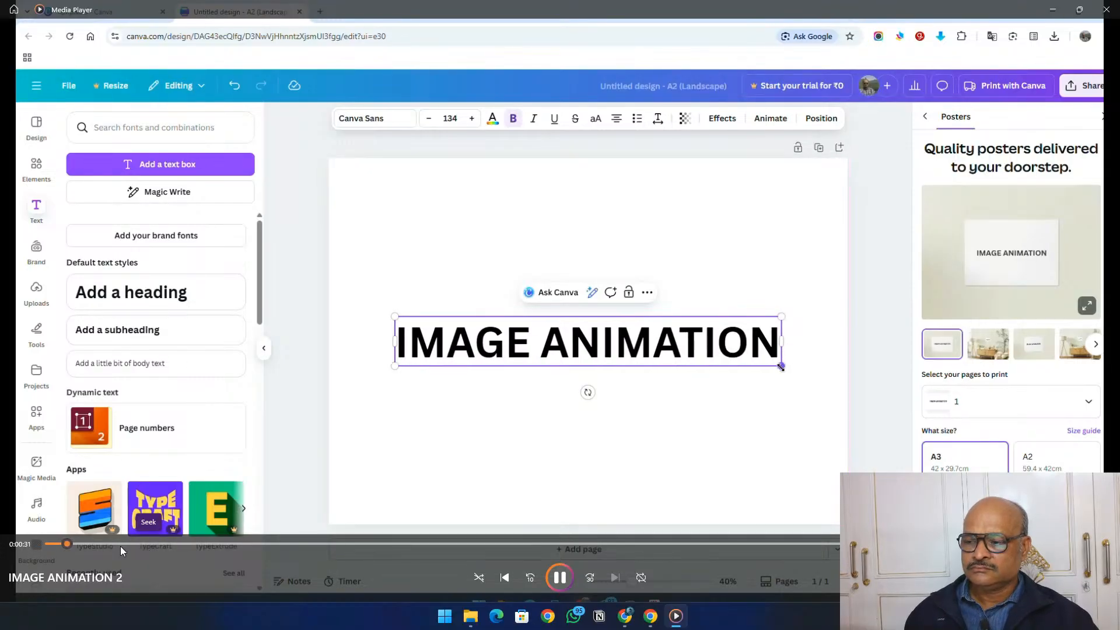
Skip the IMAGE ANIMATION 2 video forward past the logo placement to the finished giraffe and monkey scene on page 2.
click(81, 545)
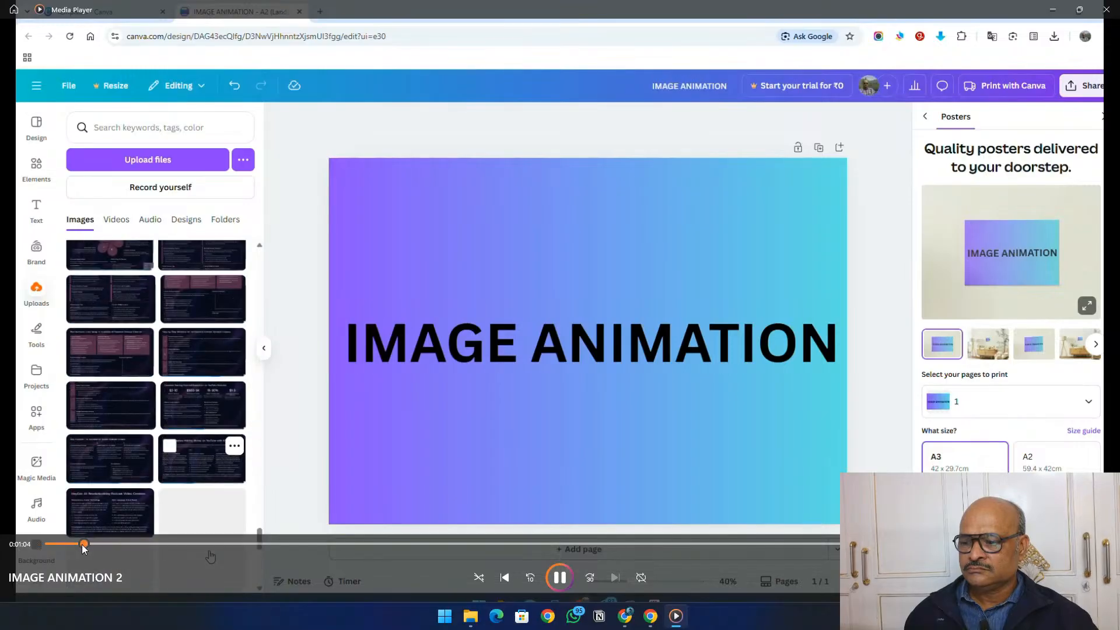
drag(82, 545, 89, 544)
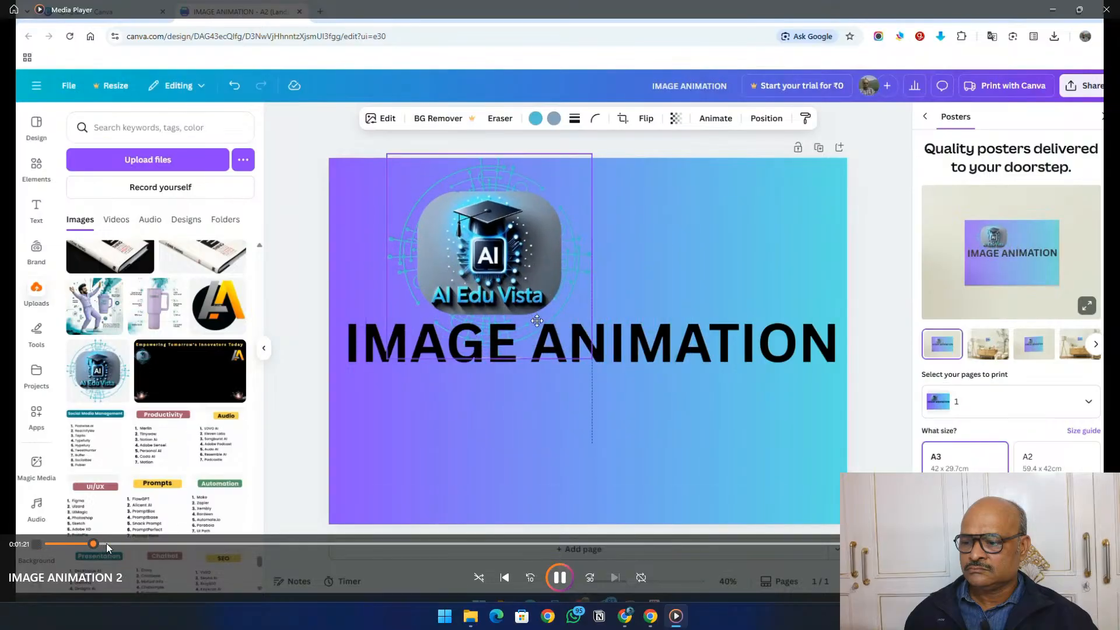
drag(107, 547, 135, 544)
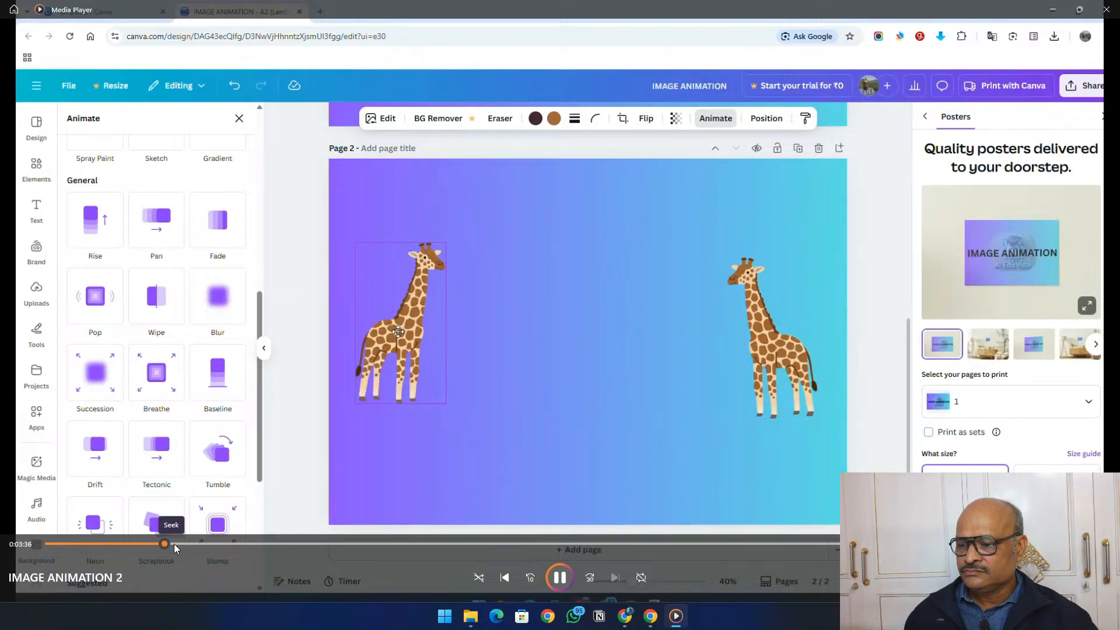
drag(174, 544, 274, 542)
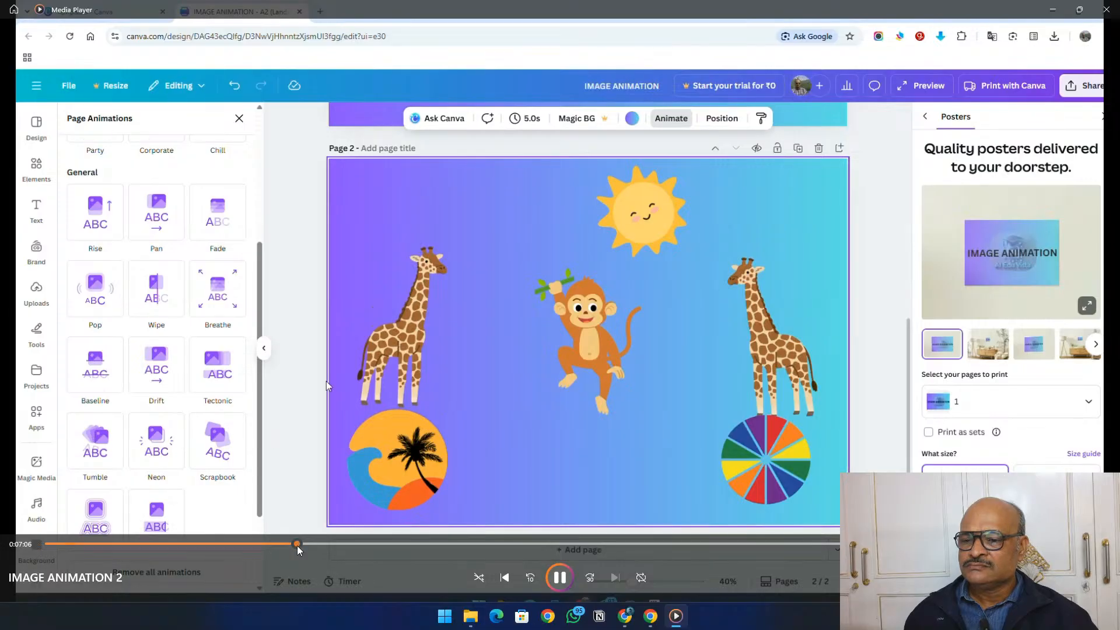
Skip the video forward past the WELCOME text animation and the bird graphics to the new video design.
click(296, 544)
click(316, 544)
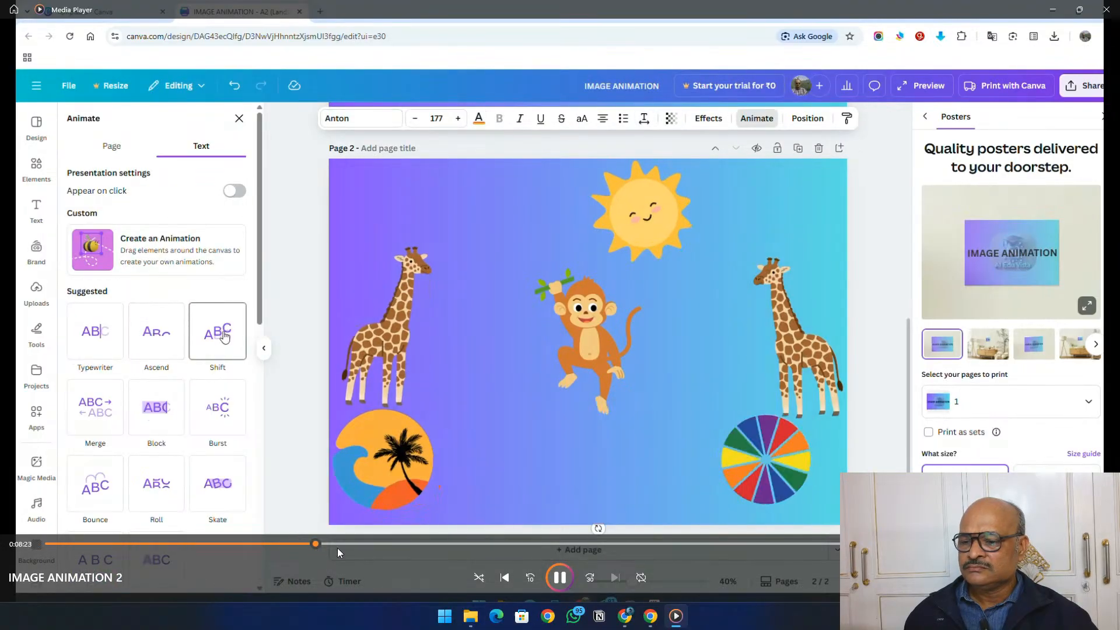
click(330, 541)
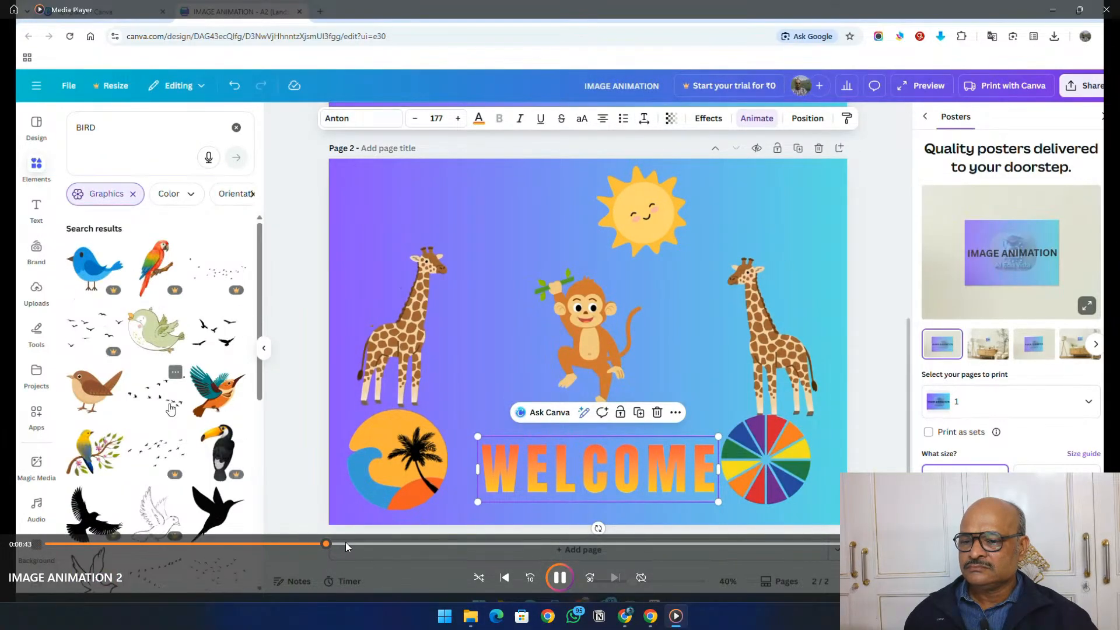
click(345, 541)
click(363, 544)
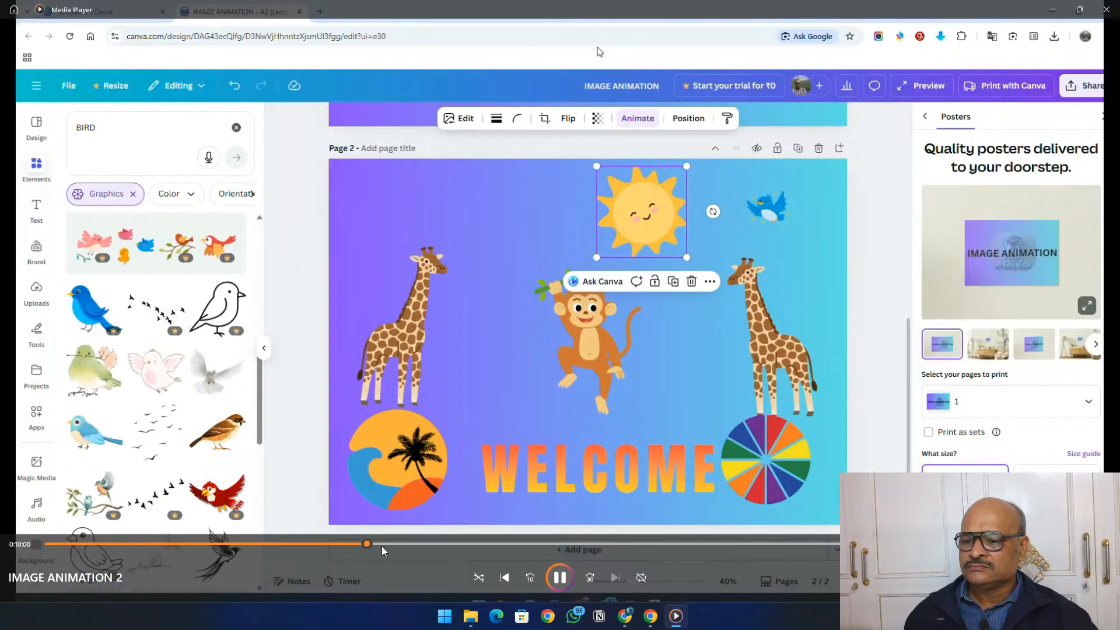
click(387, 543)
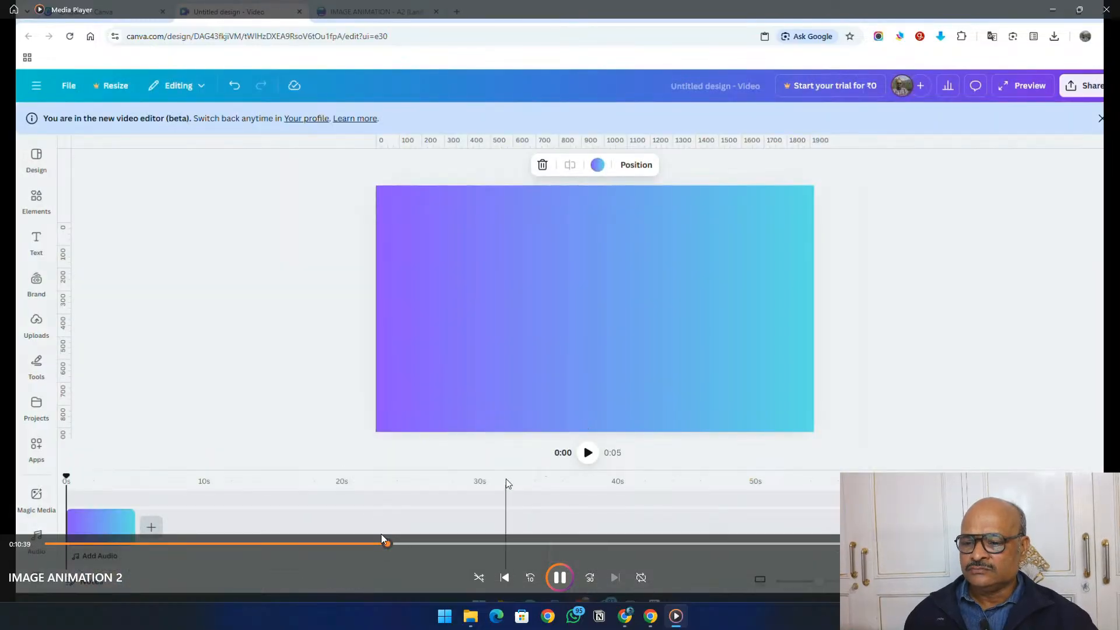
Rewind the video to the page paste options on the empty video design and resume playback.
click(381, 544)
click(386, 544)
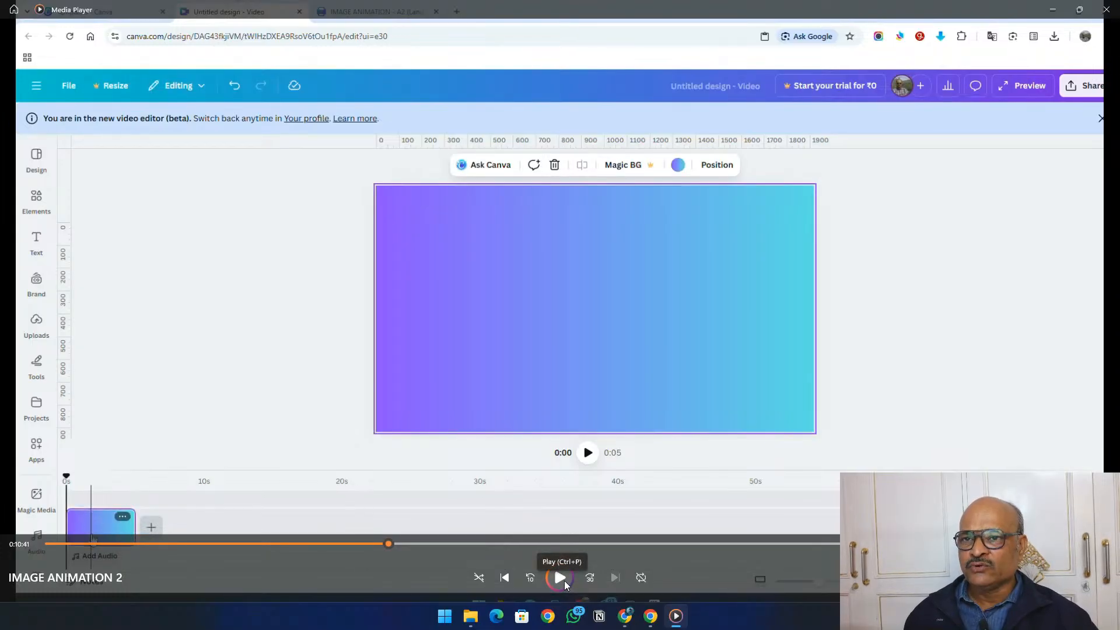
click(392, 541)
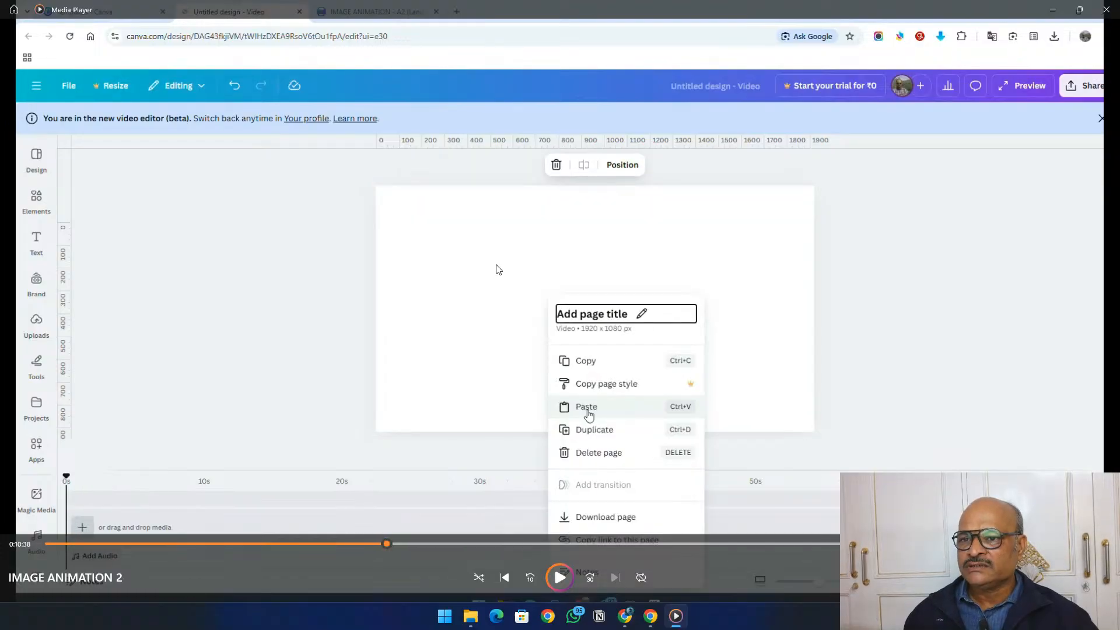
click(551, 577)
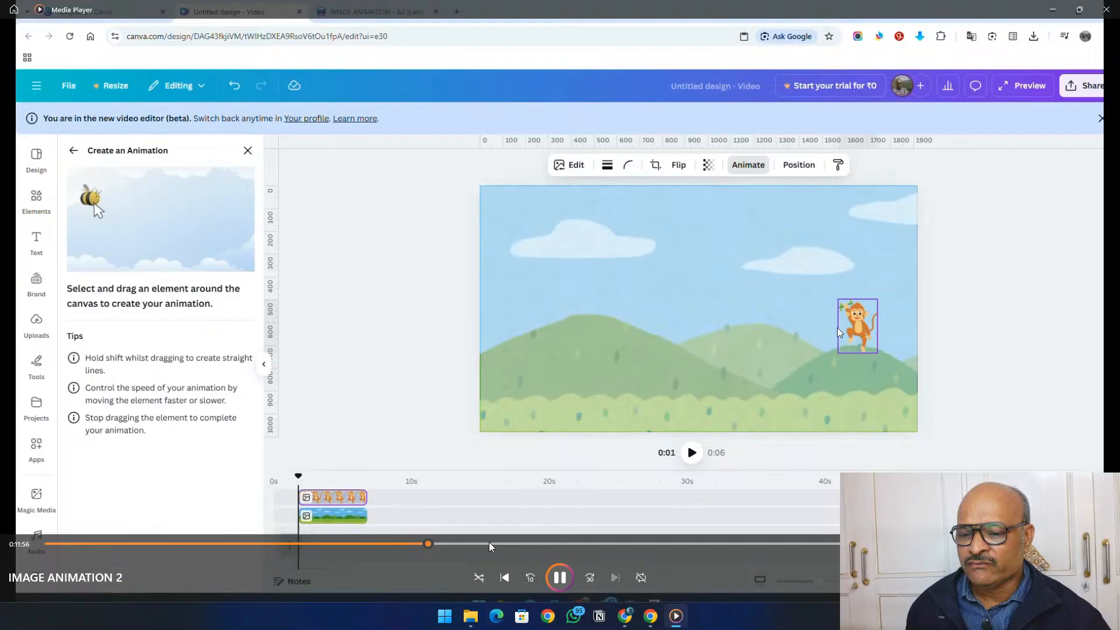
Pause and rewind the video to the monkey's Create an Animation option, and resume playback.
click(561, 581)
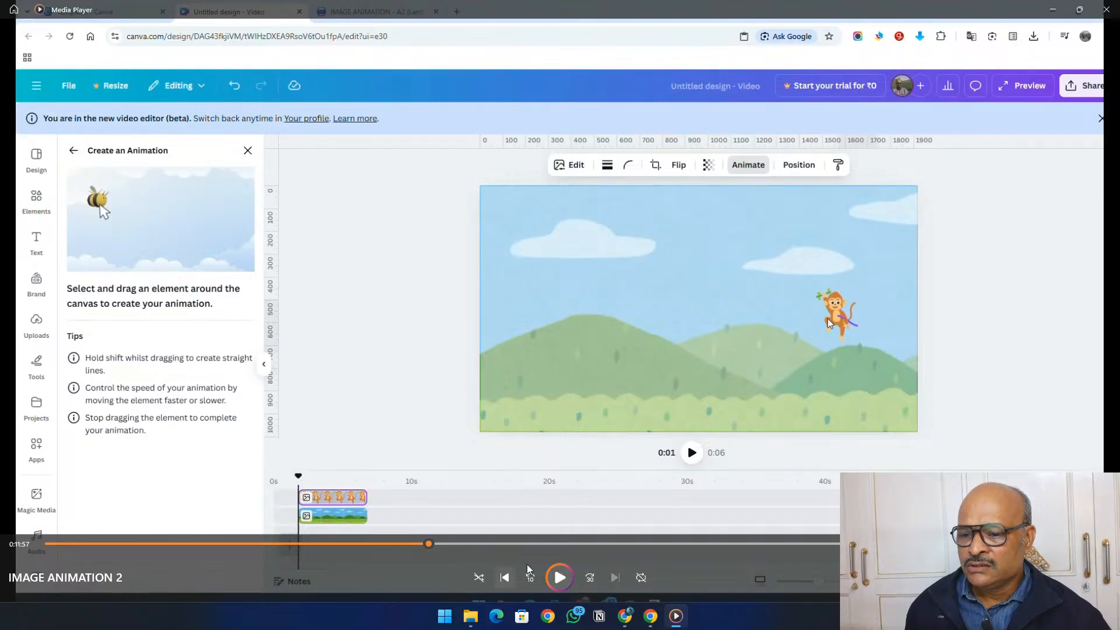
click(427, 544)
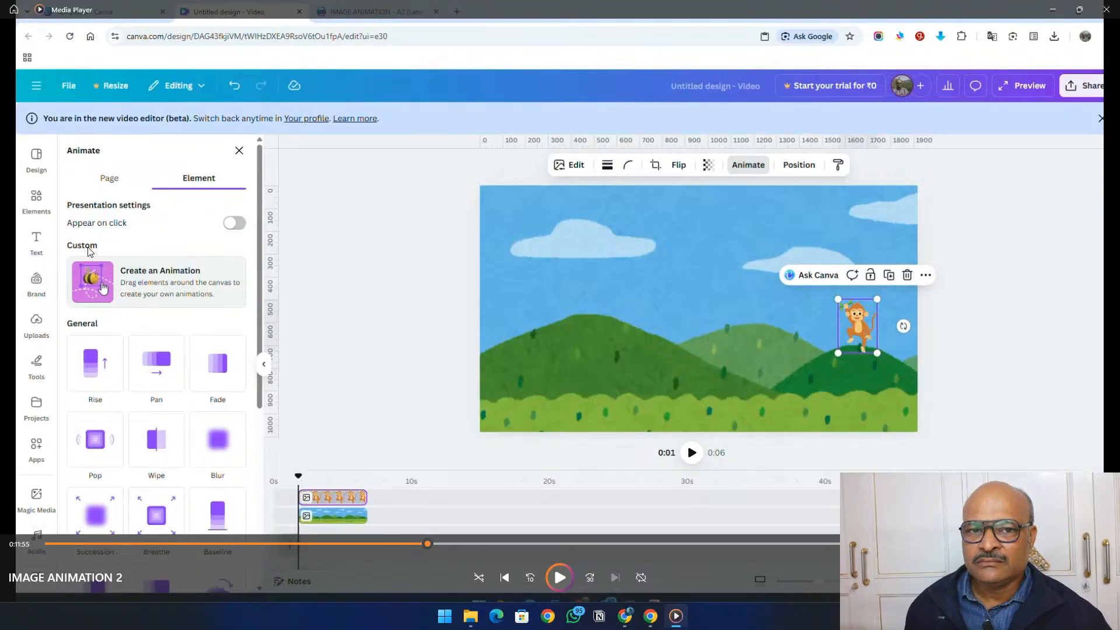
click(559, 576)
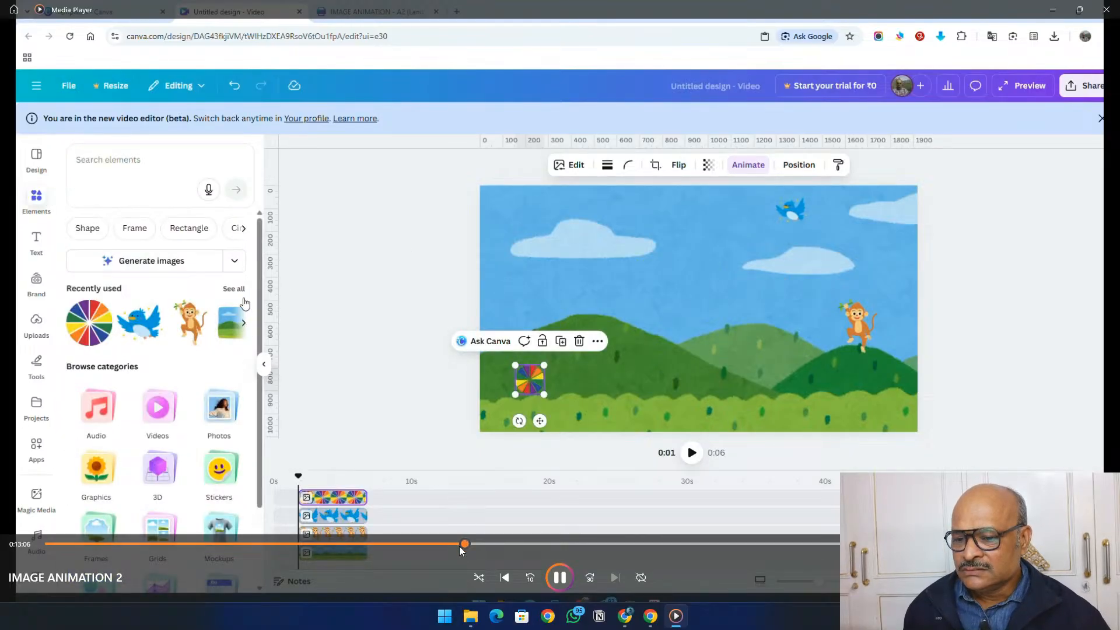
Rewind the video to the placement of the colour wheel and pause at its add-on animation effects.
click(457, 547)
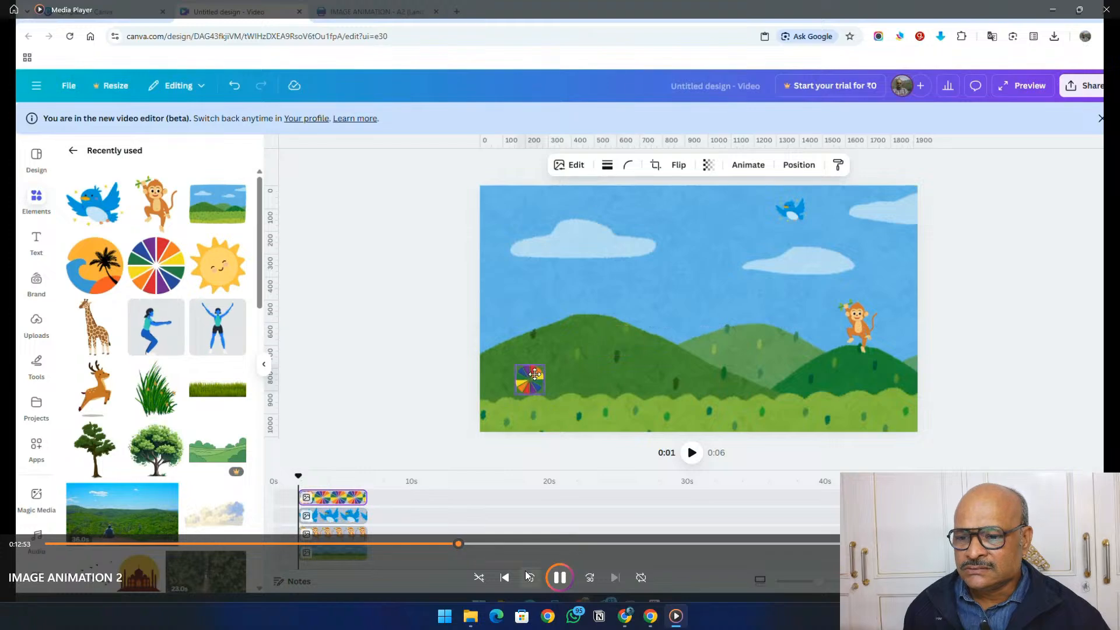
click(560, 578)
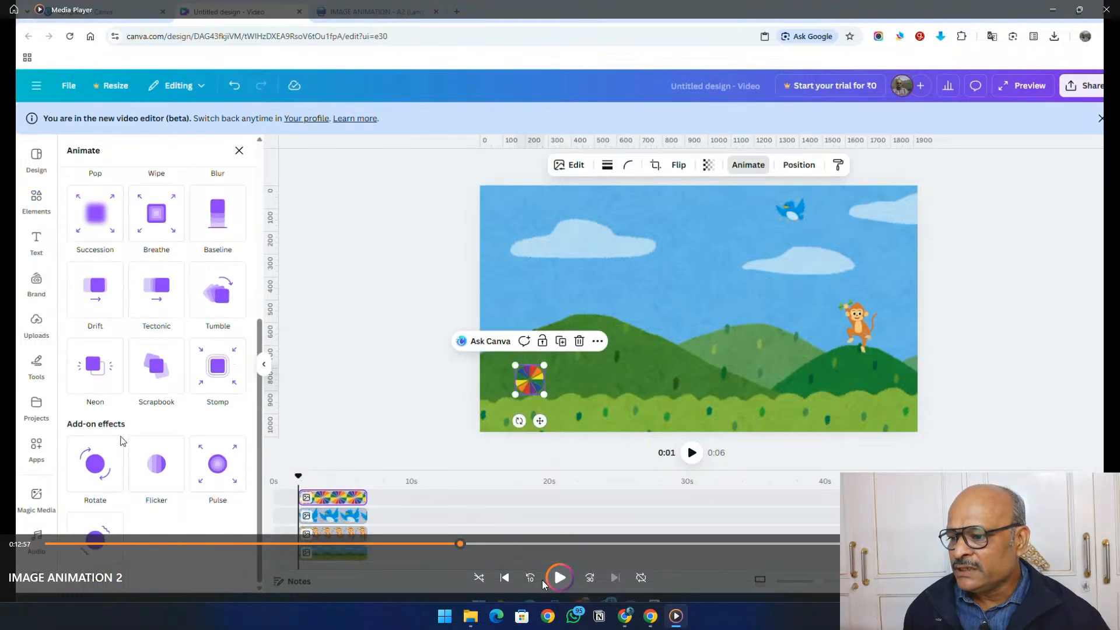
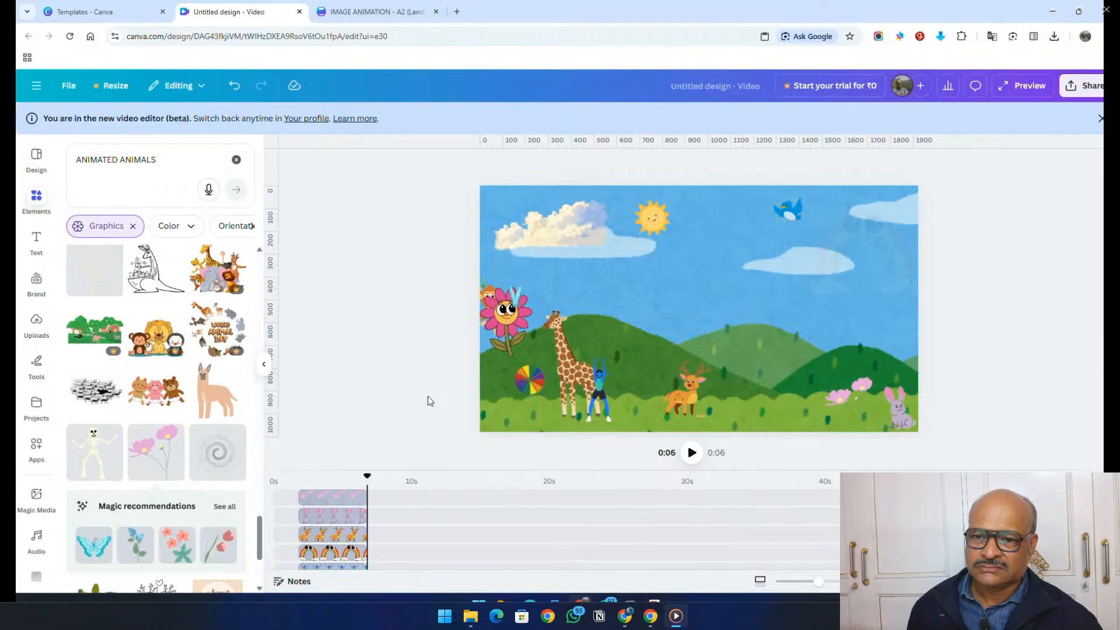
Preview the animated animal scene from the start of the timeline and look through its element tracks.
drag(369, 476, 272, 476)
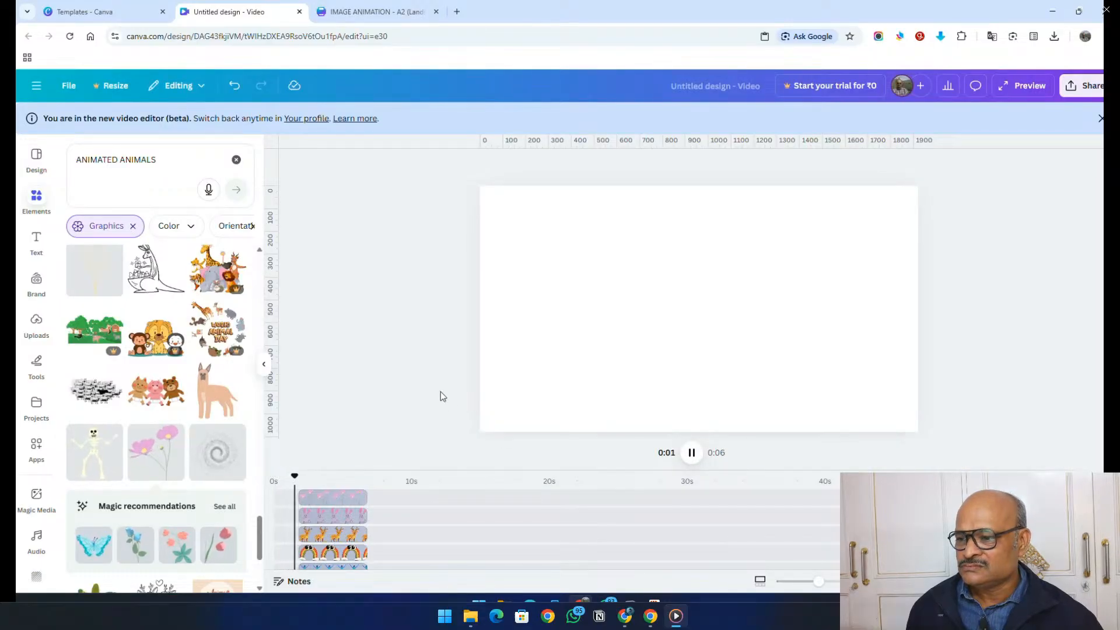
scroll(605, 544, down, 3)
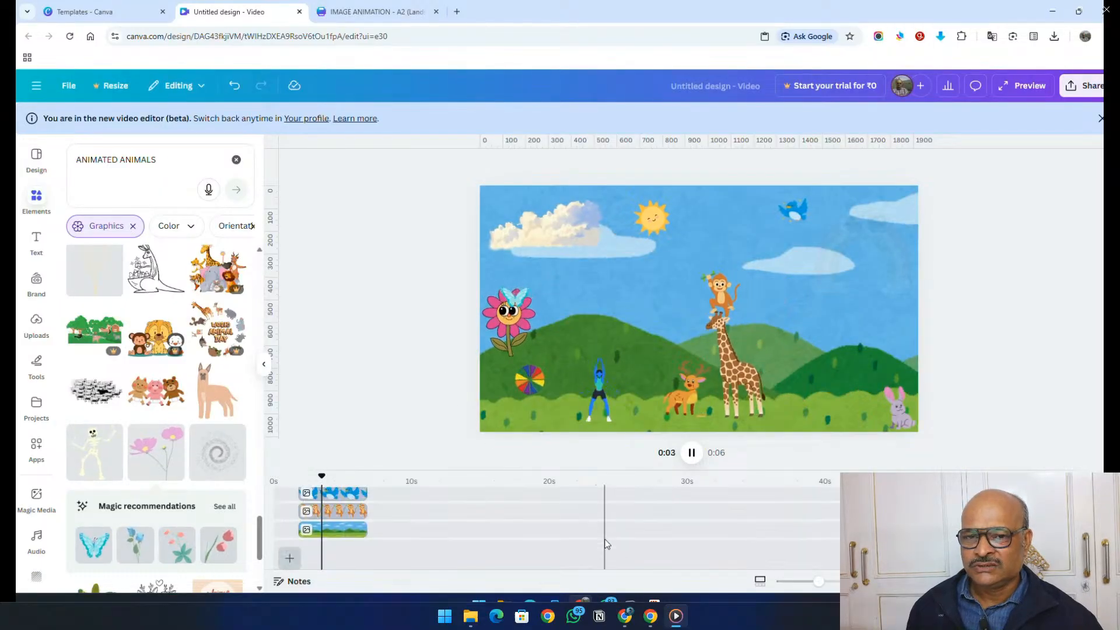
scroll(566, 522, up, 1)
scroll(565, 522, down, 1)
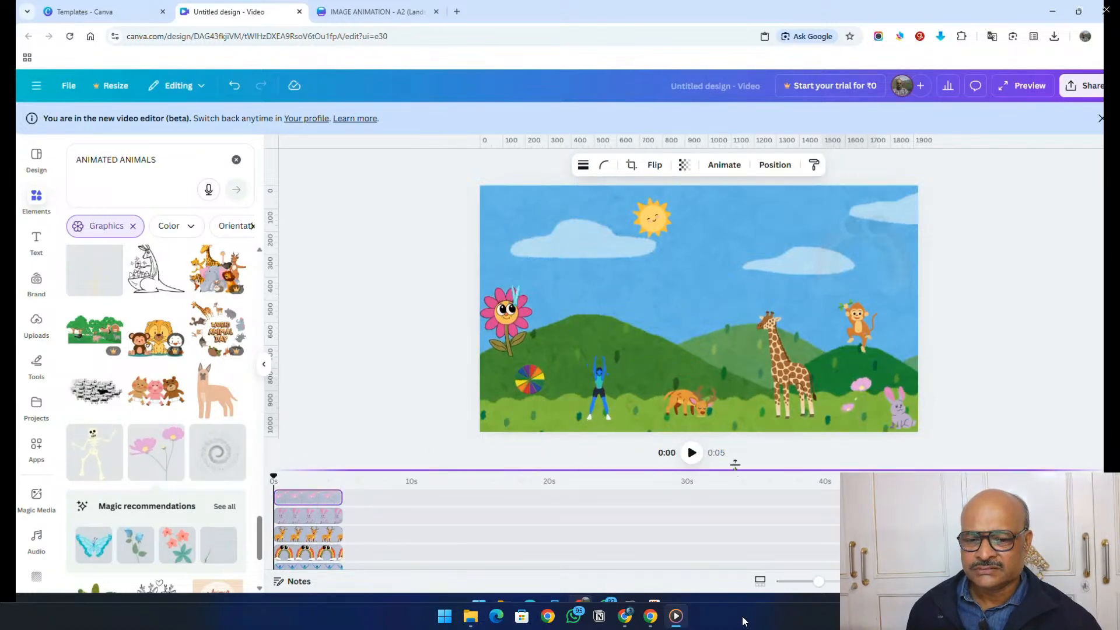
Resume the IMAGE ANIMATION 2 video at the blank video design.
mouse_move(538, 515)
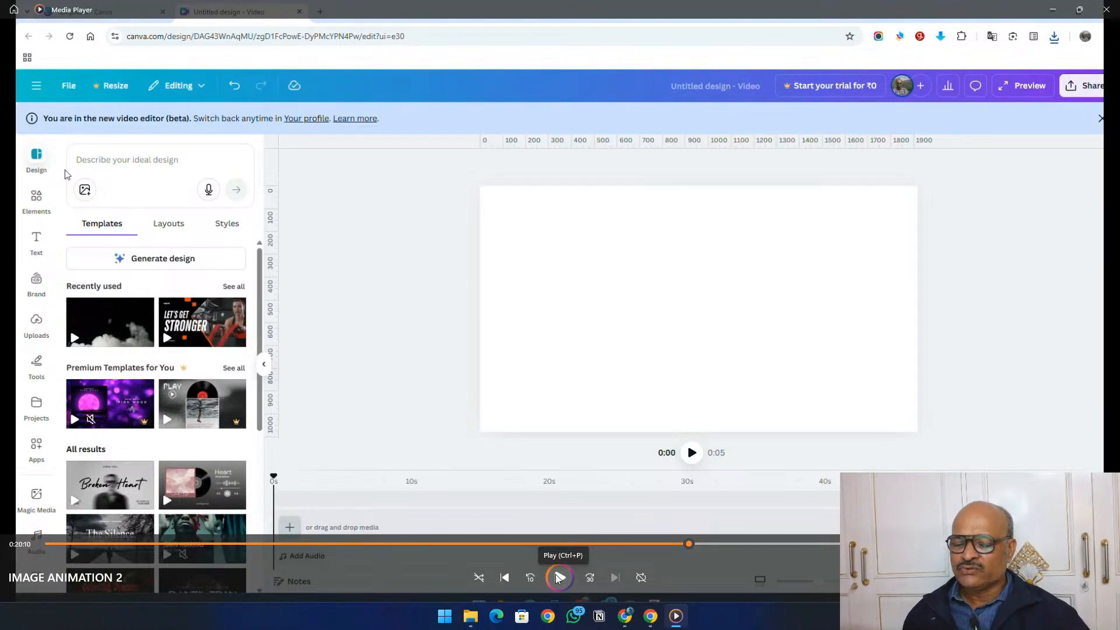
click(559, 578)
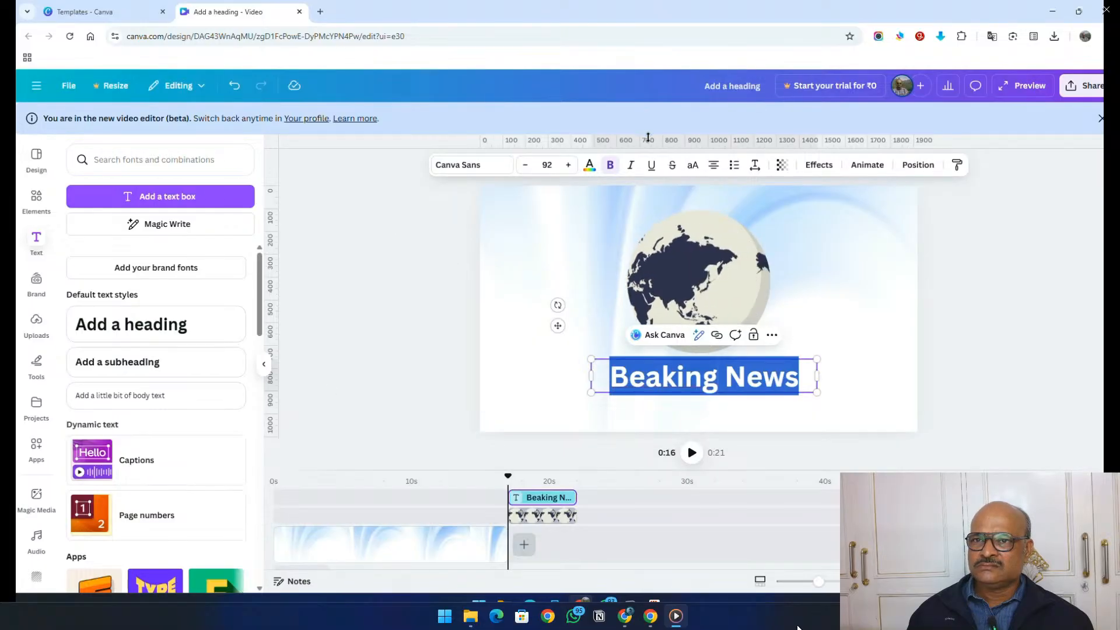
Apply the Typewriter animation to the Beaking News heading, widen its text box and enlarge the text to size 103.
click(867, 165)
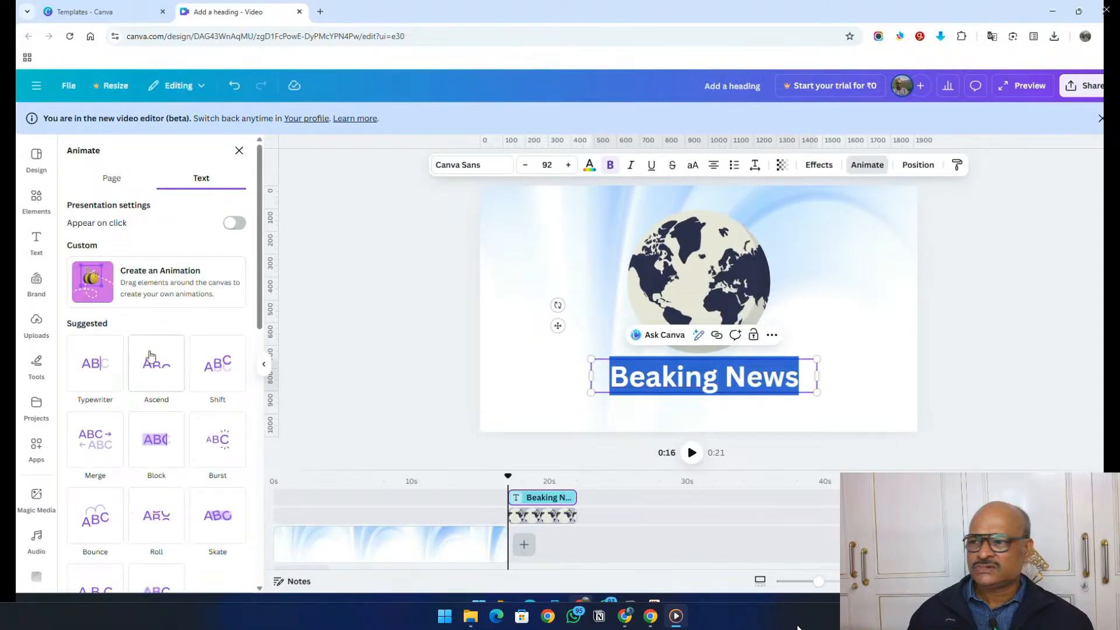
click(107, 359)
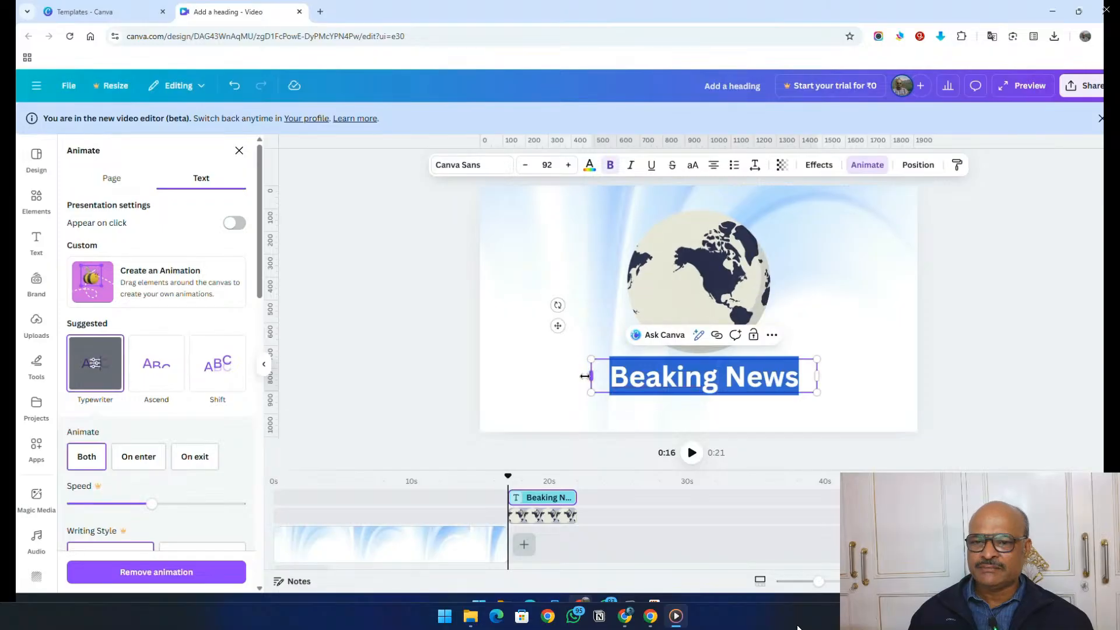
drag(584, 376, 565, 376)
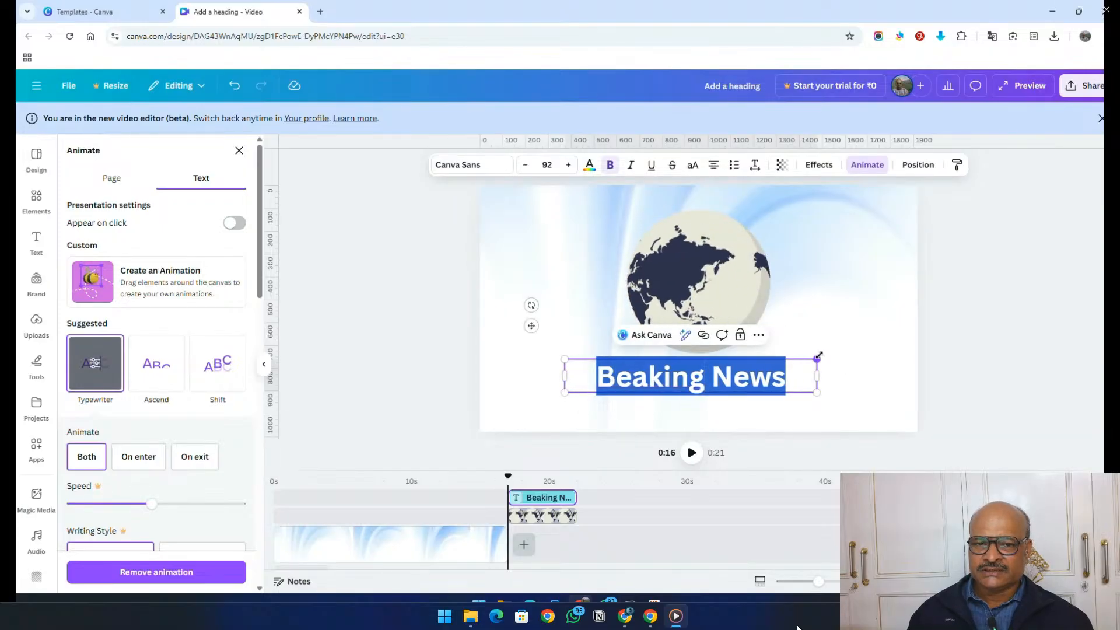
drag(819, 355, 848, 354)
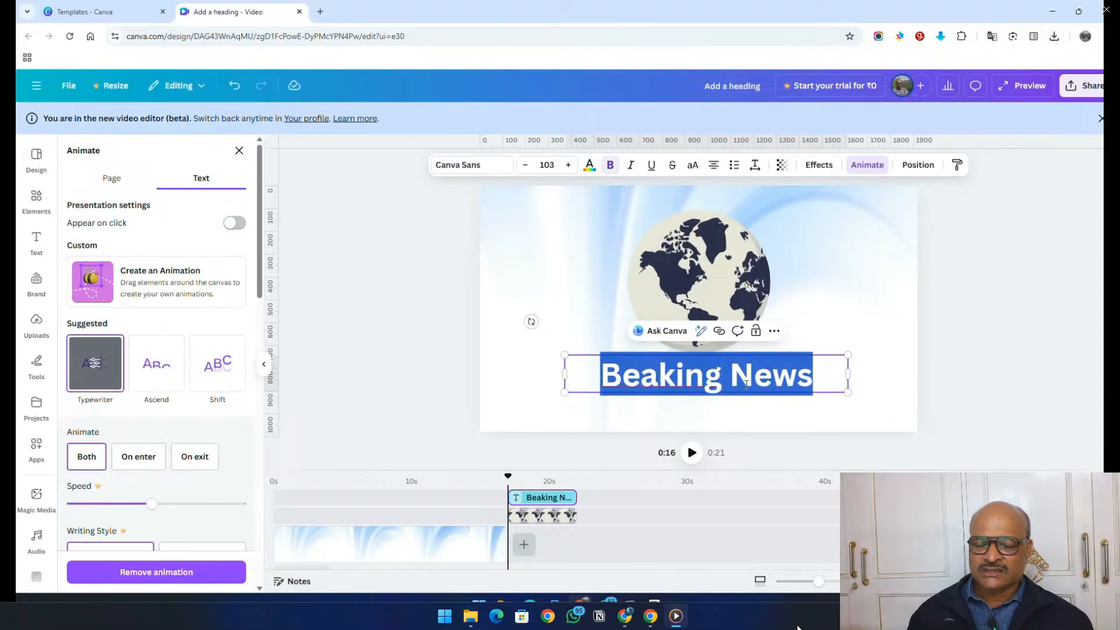
Move the Beaking News heading slightly lower beneath the globe.
click(764, 431)
click(762, 392)
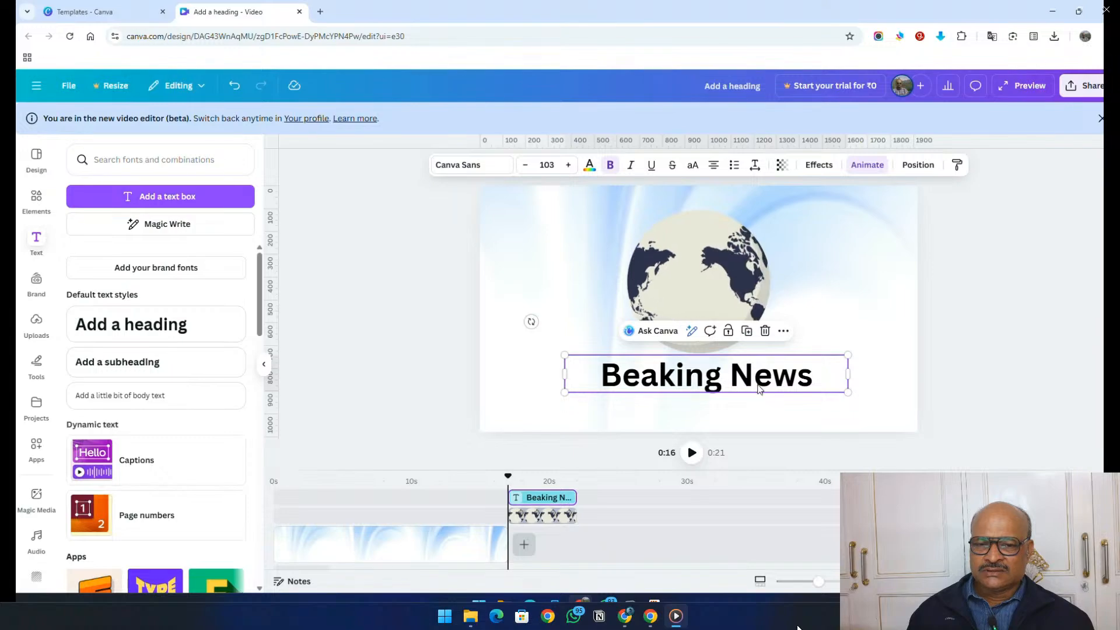
drag(760, 390, 761, 396)
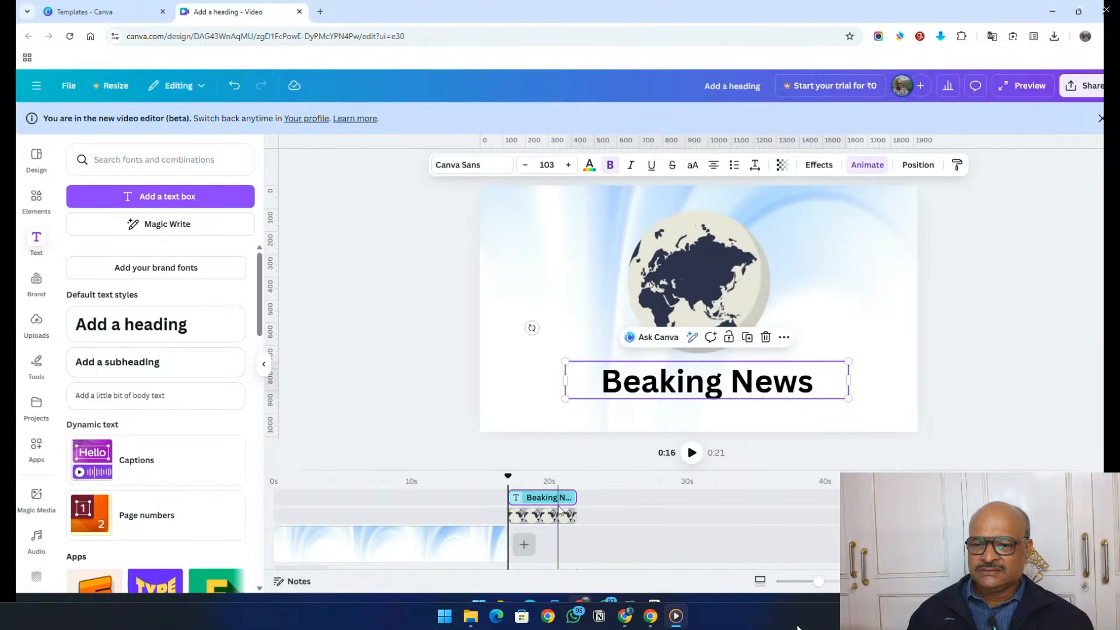
Start the heading and globe tracks at 0 seconds and stretch both across the full length of the background clip.
drag(552, 500, 318, 496)
drag(547, 515, 507, 498)
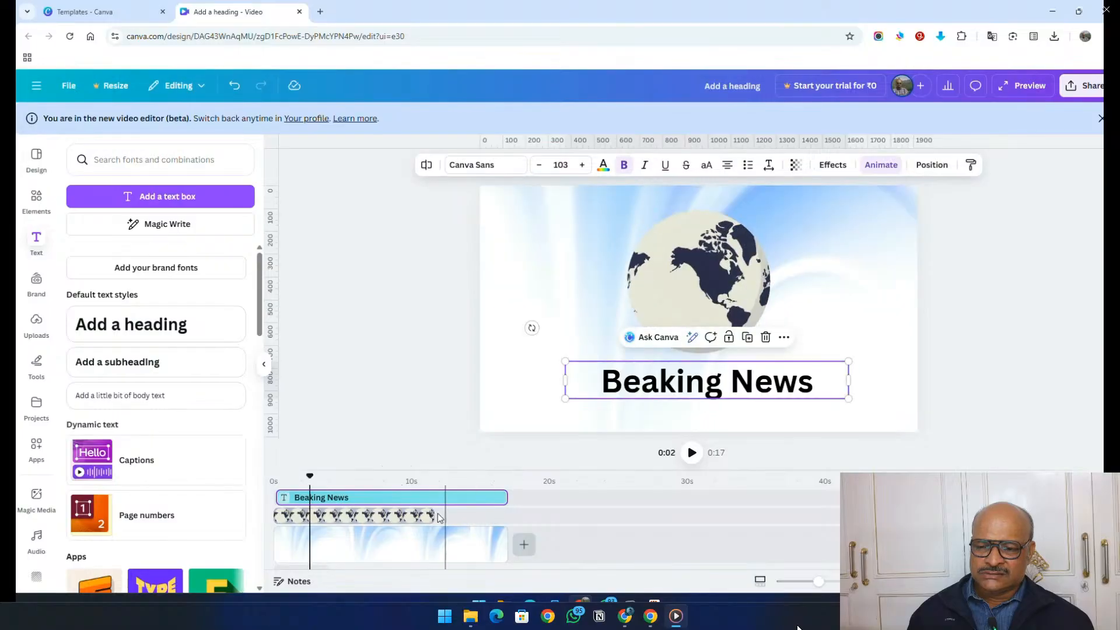
drag(431, 515, 508, 515)
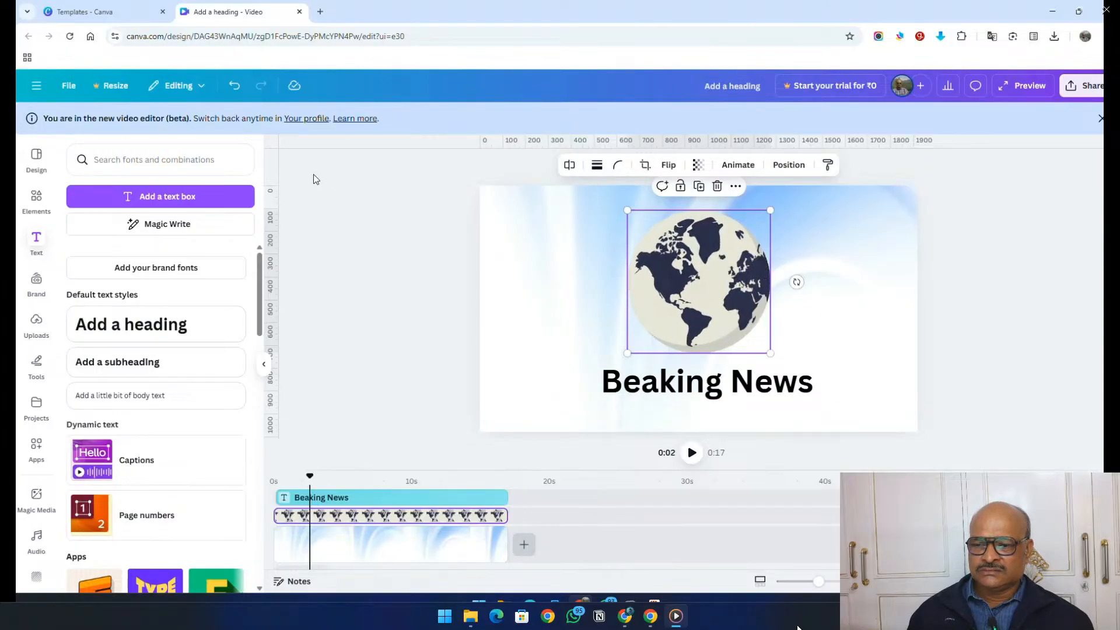
Search the graphics elements for LOGO and add the logo of two figures standing on a mountain peak.
click(38, 205)
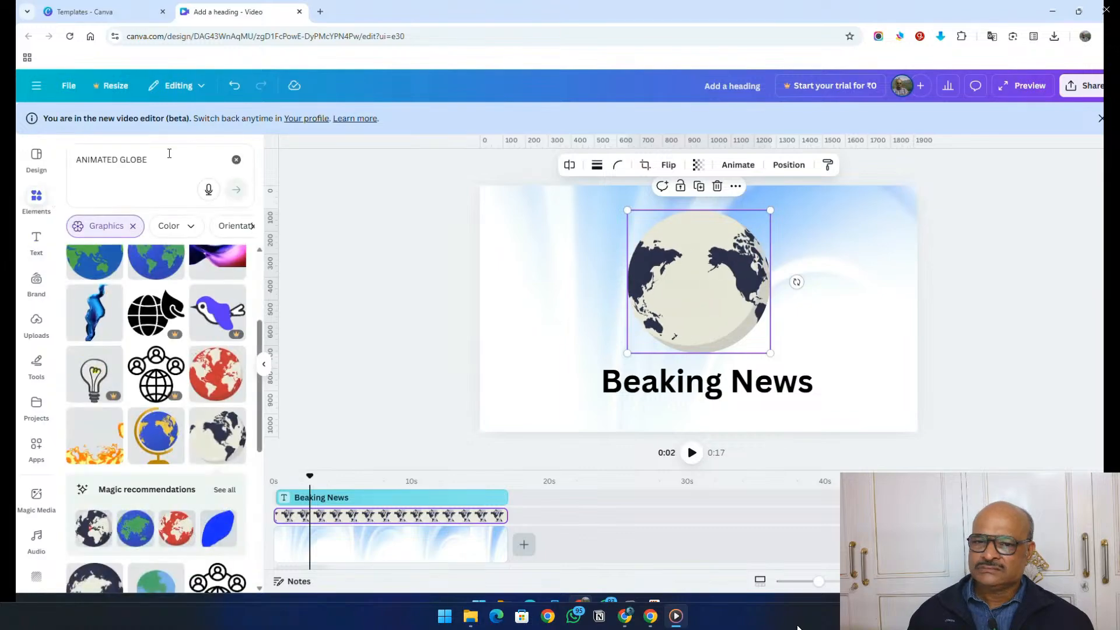
drag(165, 160, 17, 154)
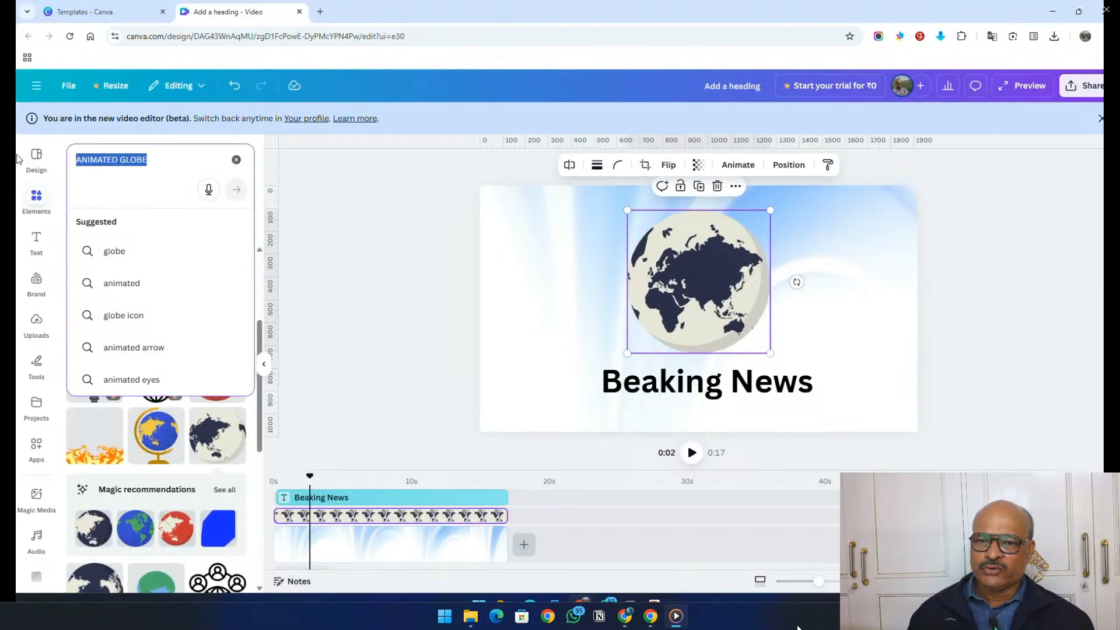
text(LOGO)
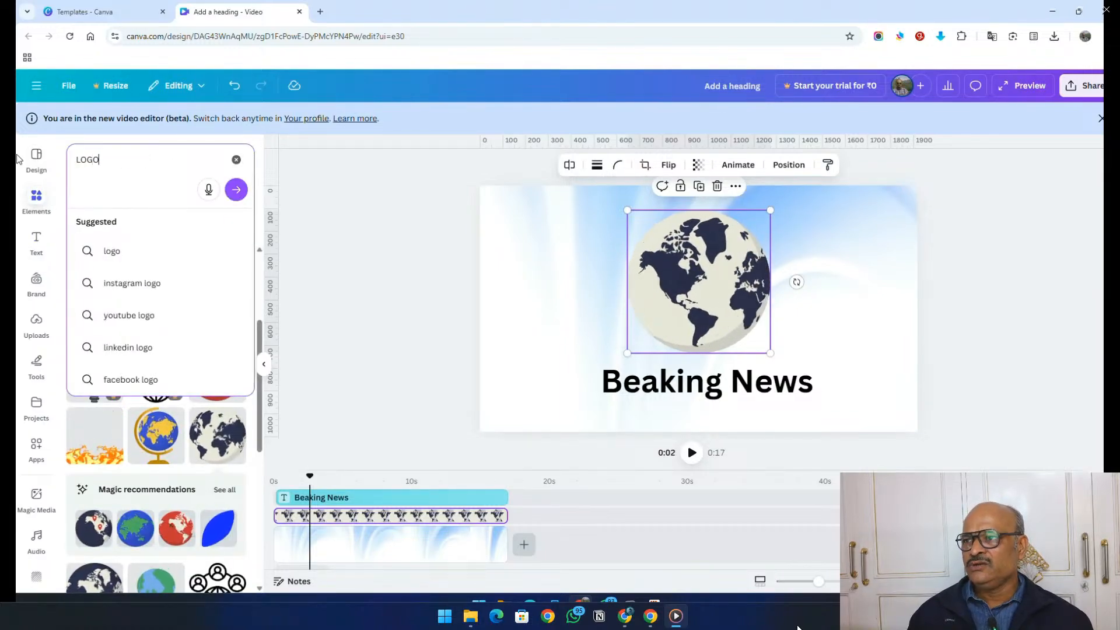
key(Return)
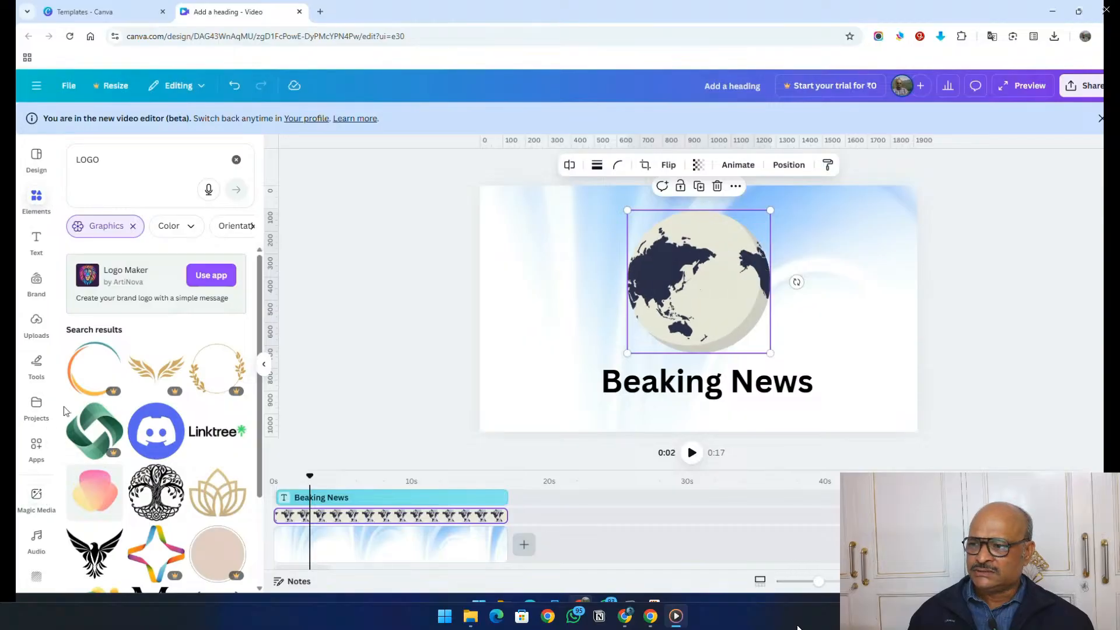
scroll(111, 361, down, 3)
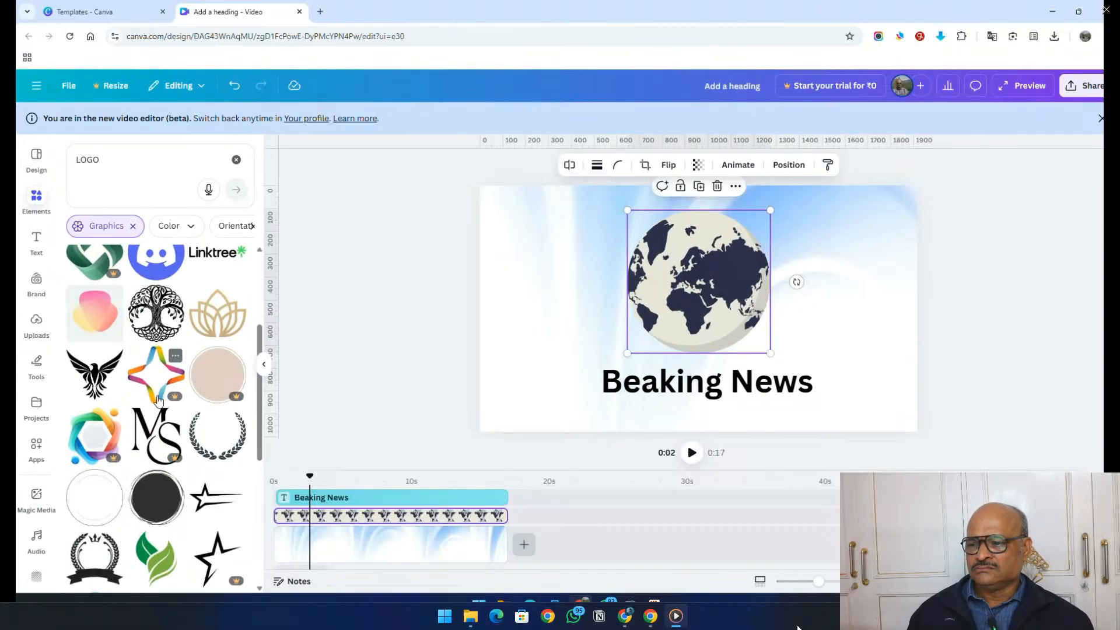
scroll(158, 402, down, 5)
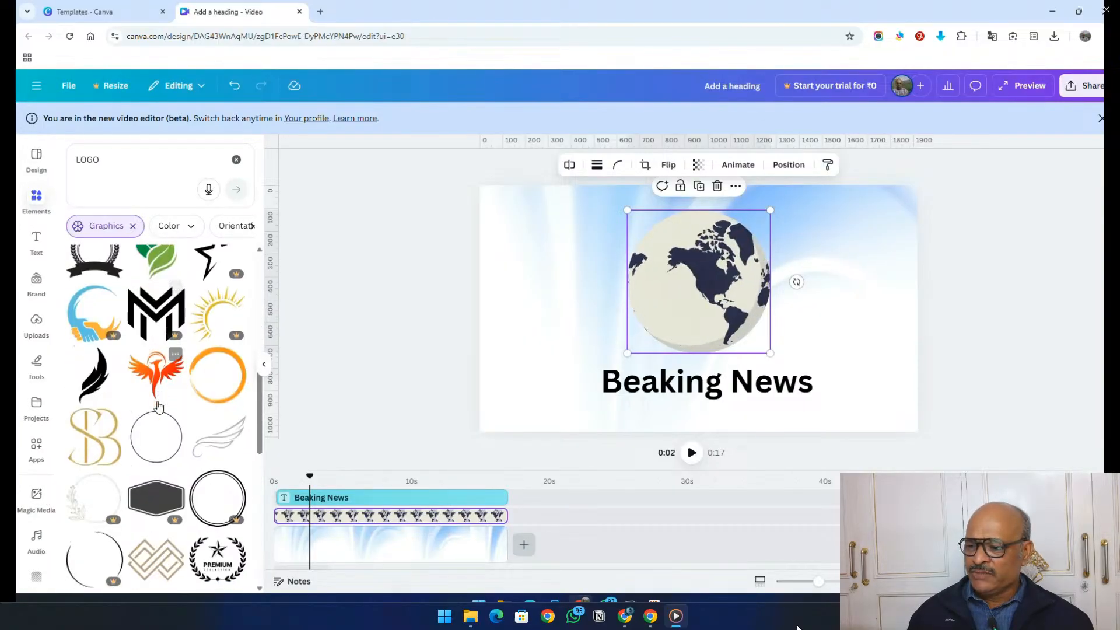
scroll(159, 406, down, 2)
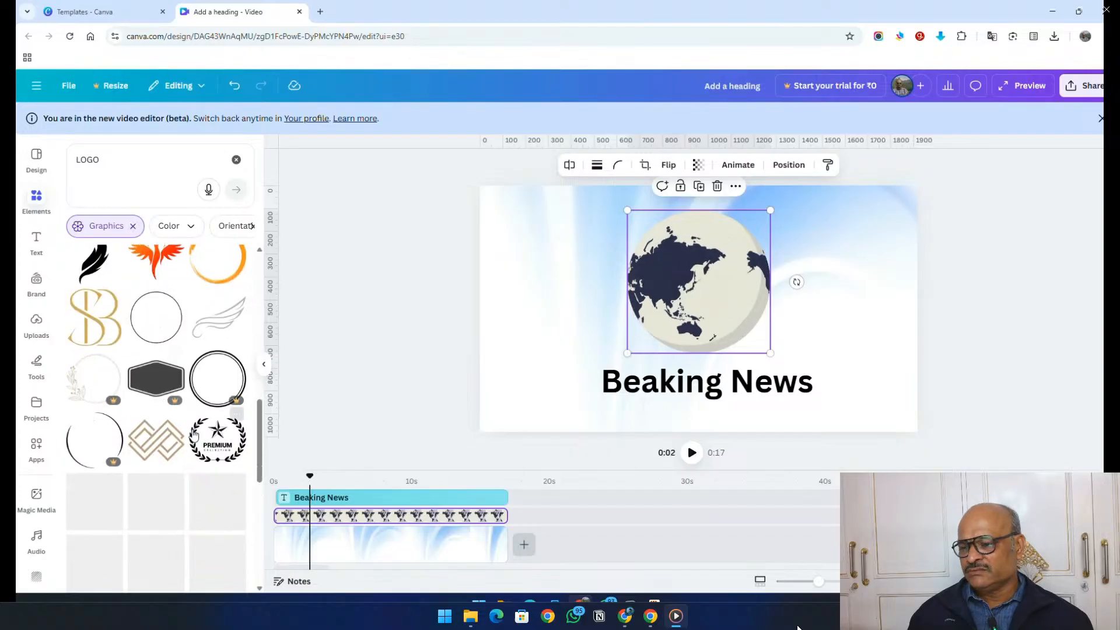
scroll(194, 435, down, 2)
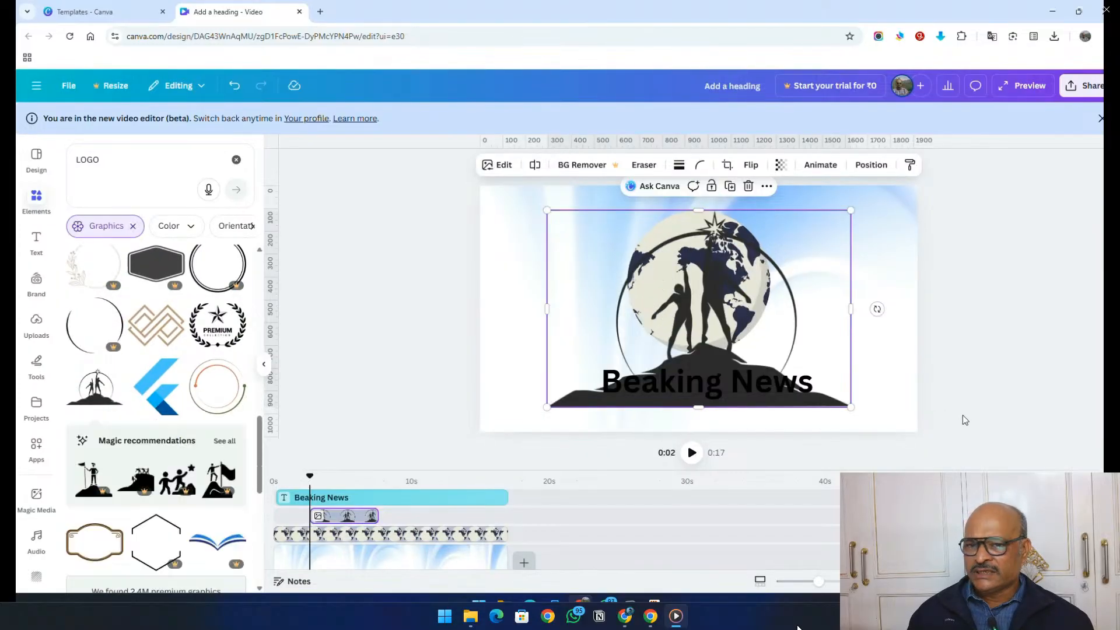
Shrink the logo into the upper-left corner of the page and apply the Pulse add-on effect to it.
drag(849, 407, 599, 259)
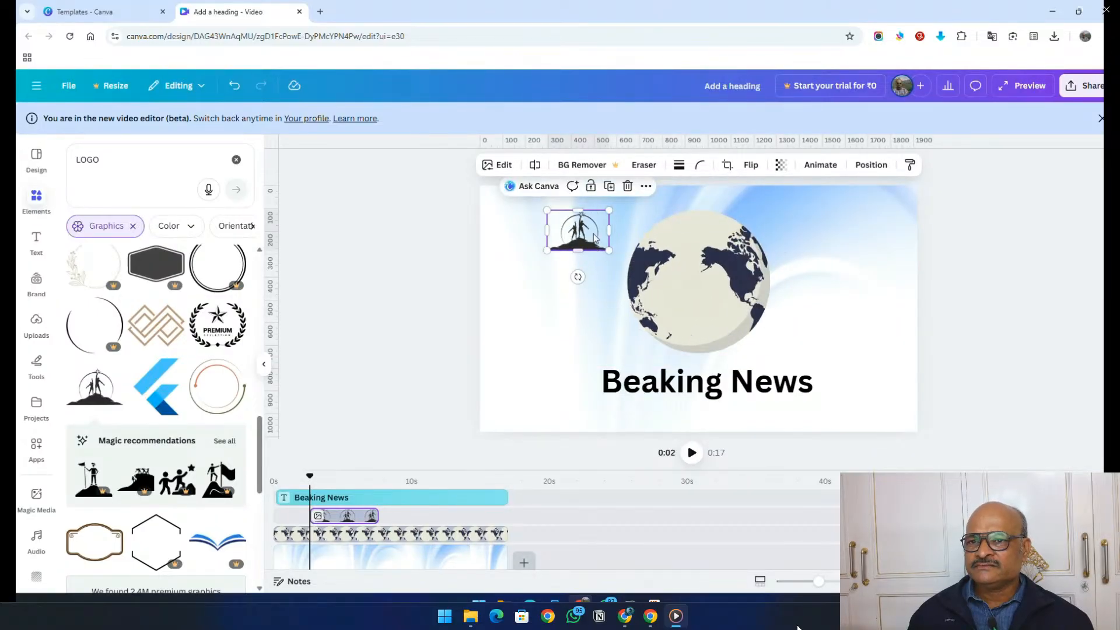
drag(594, 232, 545, 224)
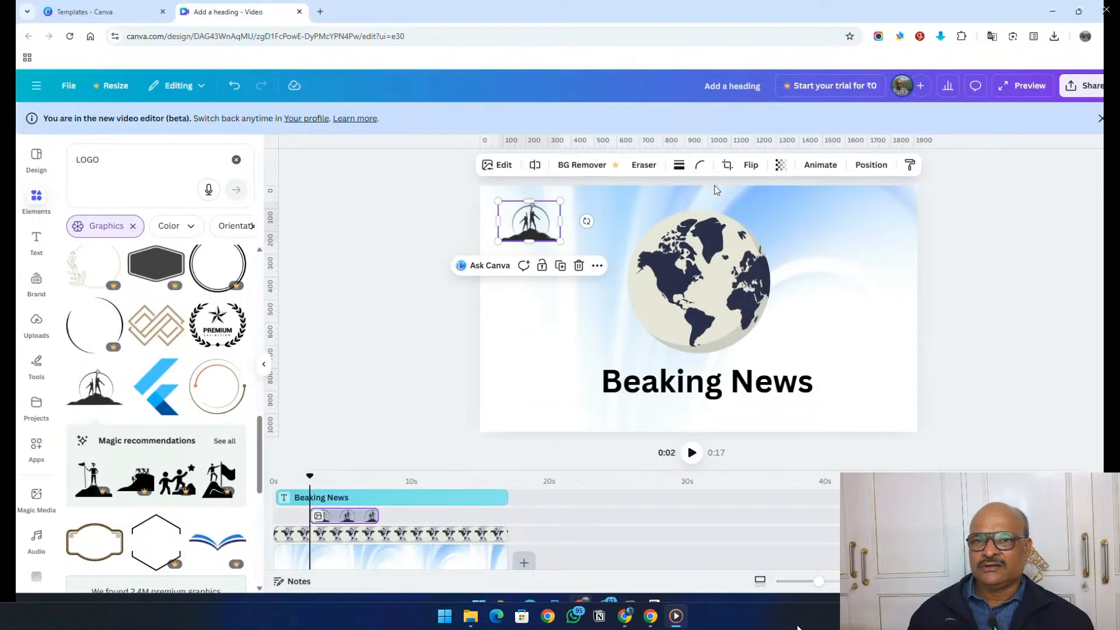
click(820, 164)
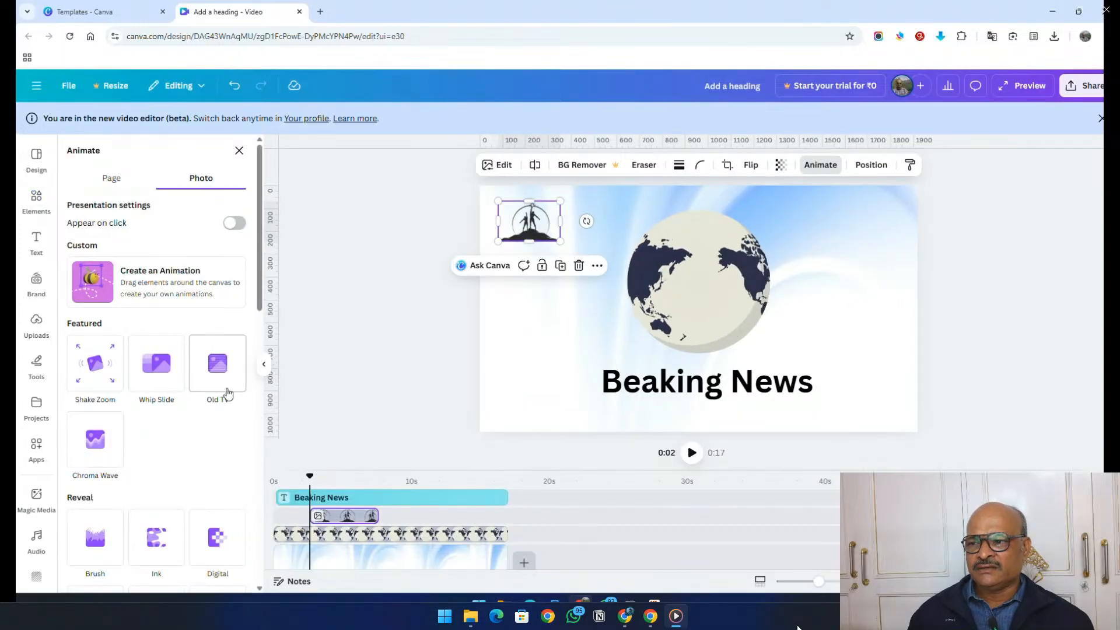
scroll(215, 403, down, 10)
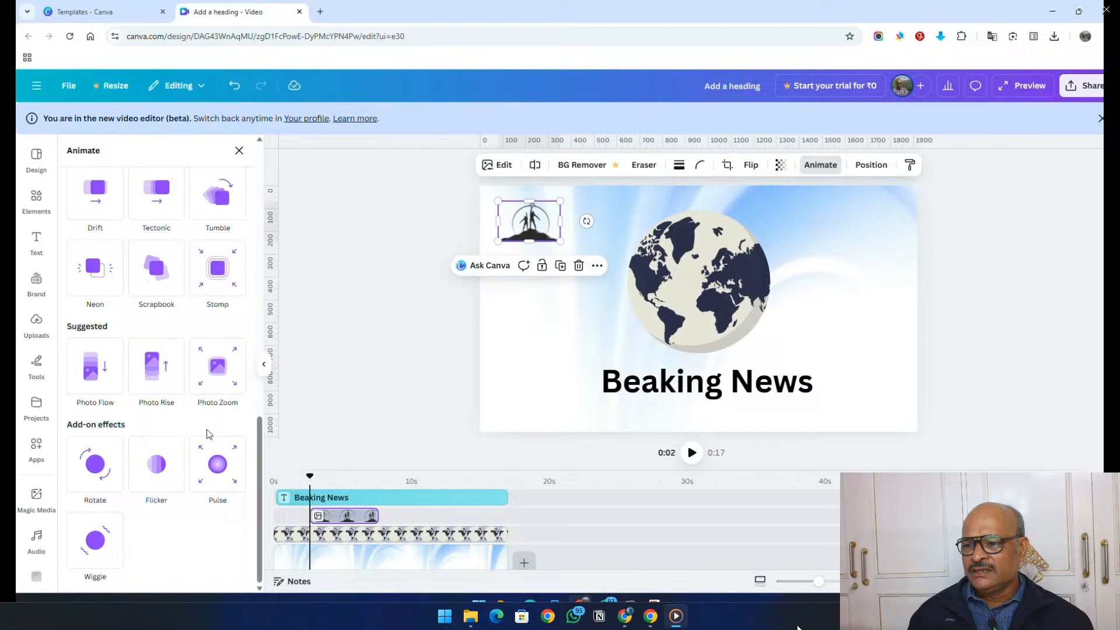
click(218, 484)
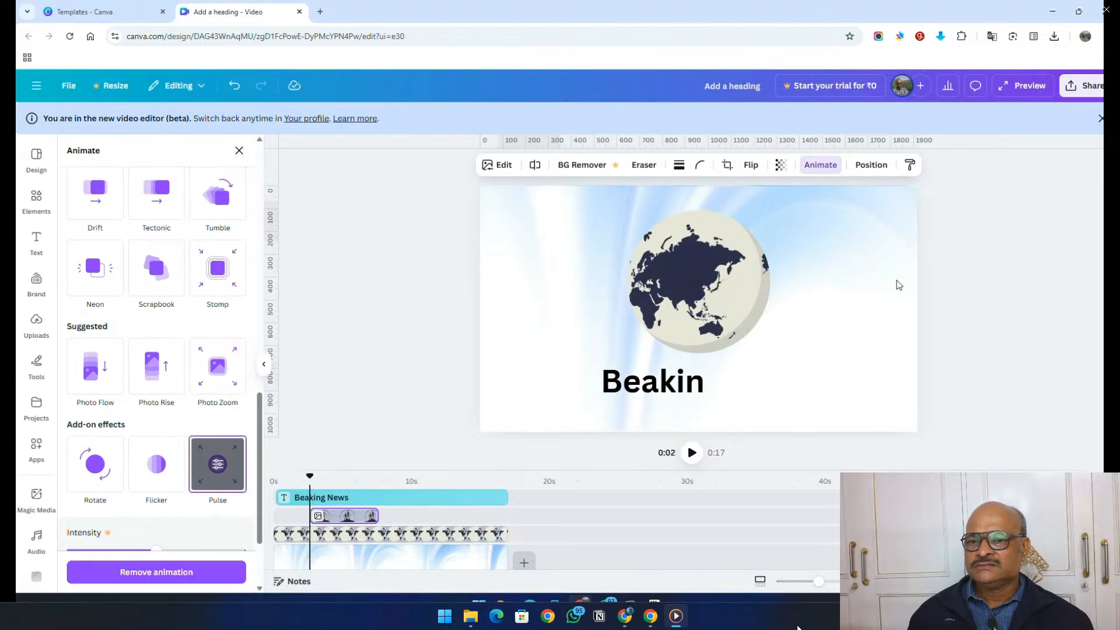
Stretch the logo's track over the whole timeline and give the logo a solid border with stroke weight 6.
drag(349, 516, 508, 517)
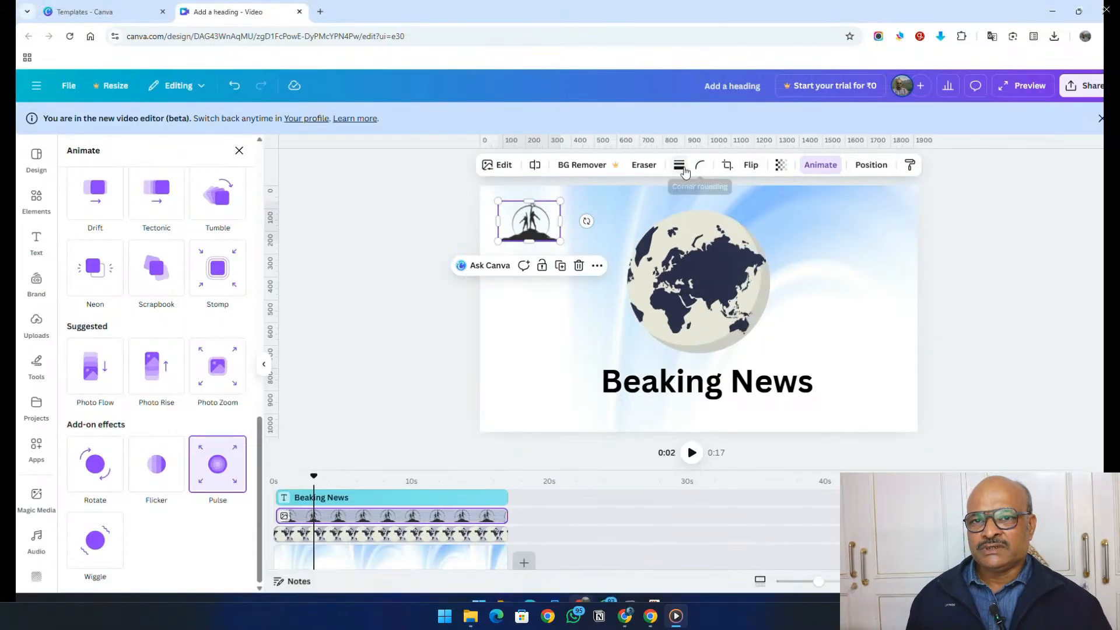
click(679, 167)
click(655, 205)
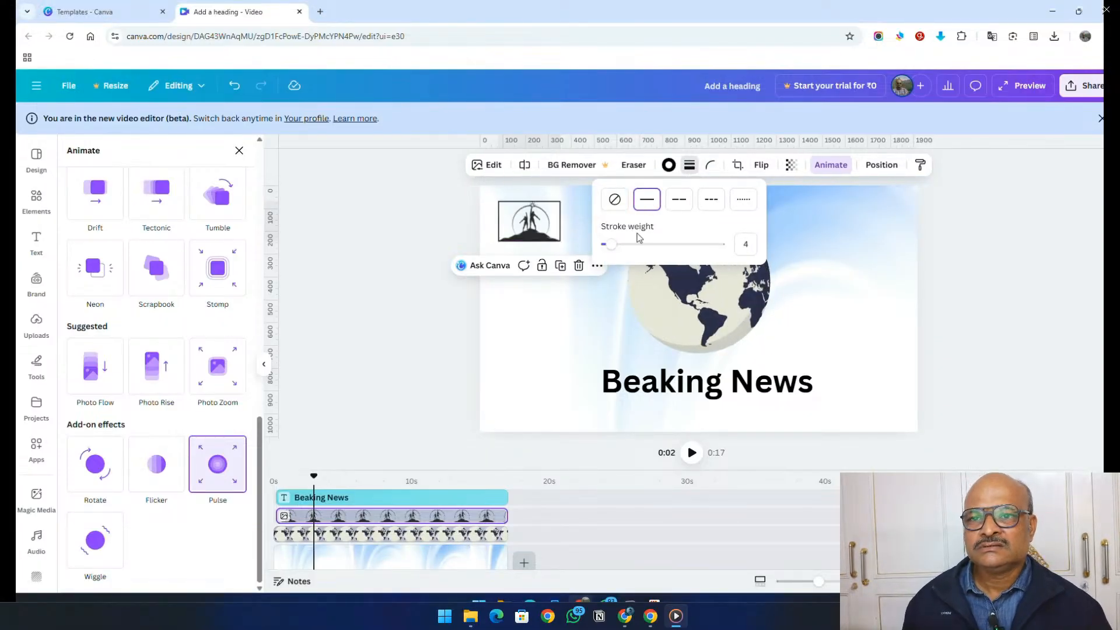
mouse_move(608, 244)
mouse_down()
mouse_move(629, 245)
mouse_move(613, 246)
mouse_up()
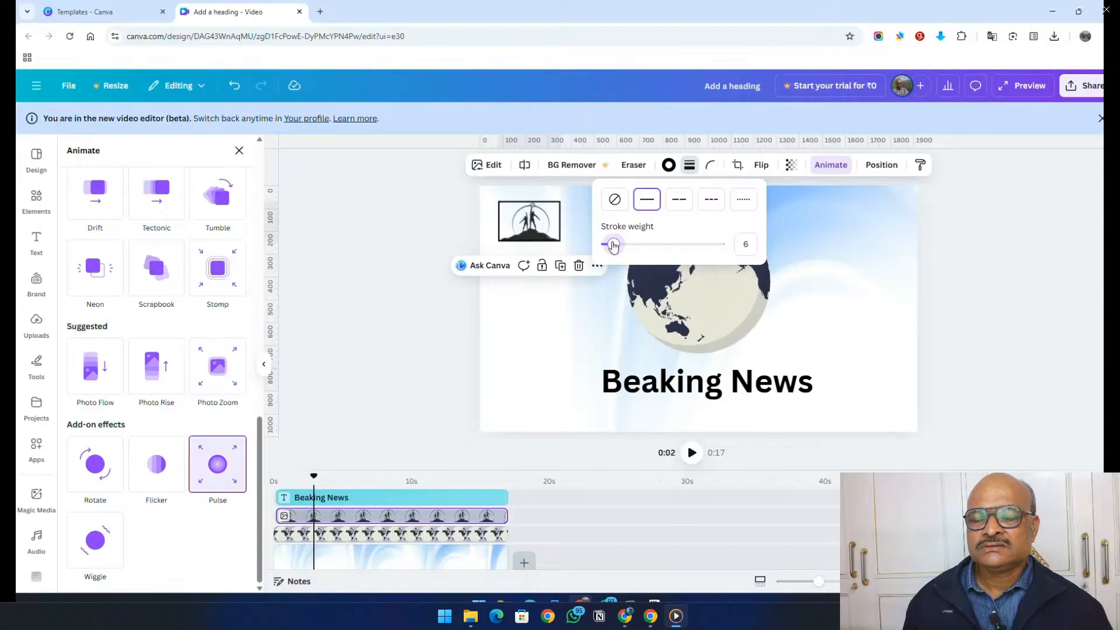
click(834, 259)
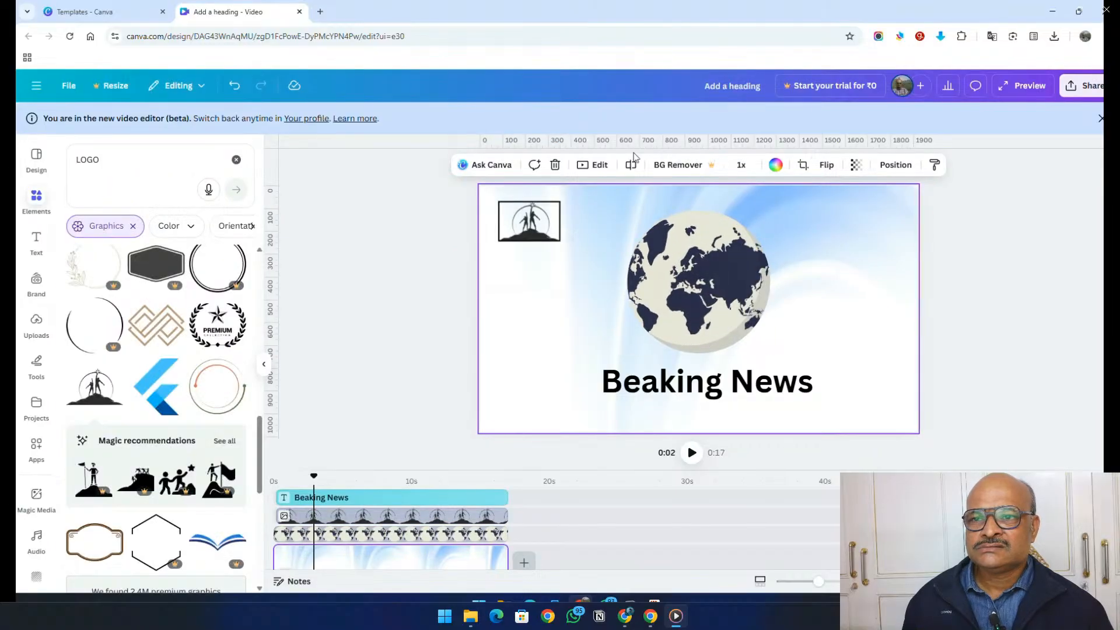
Correct the heading's spelling to Breaking News.
double_click(839, 260)
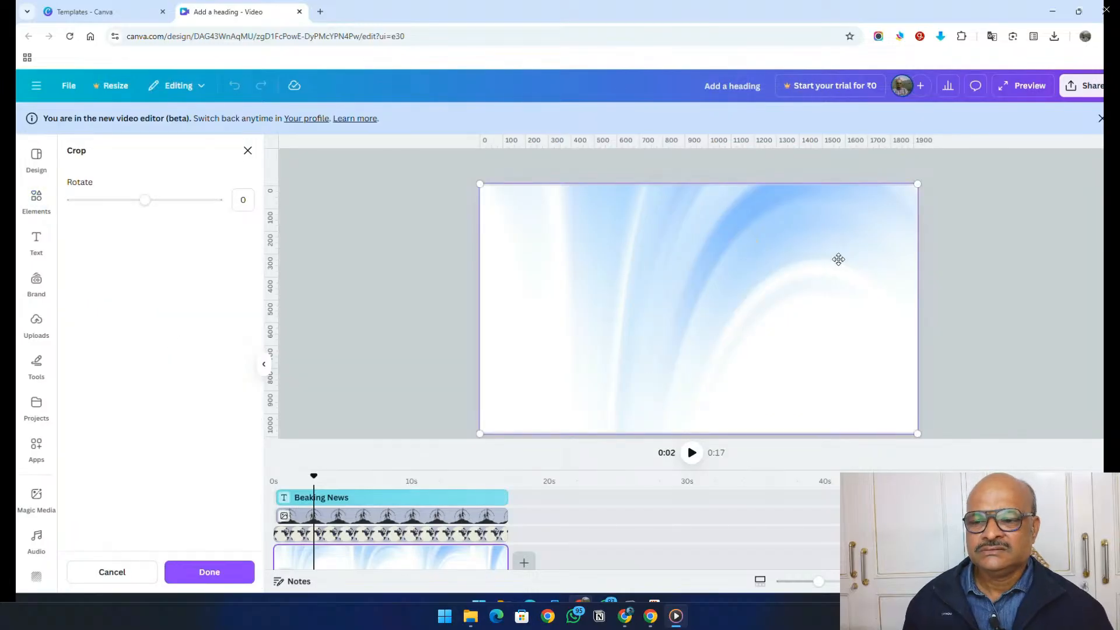
click(405, 386)
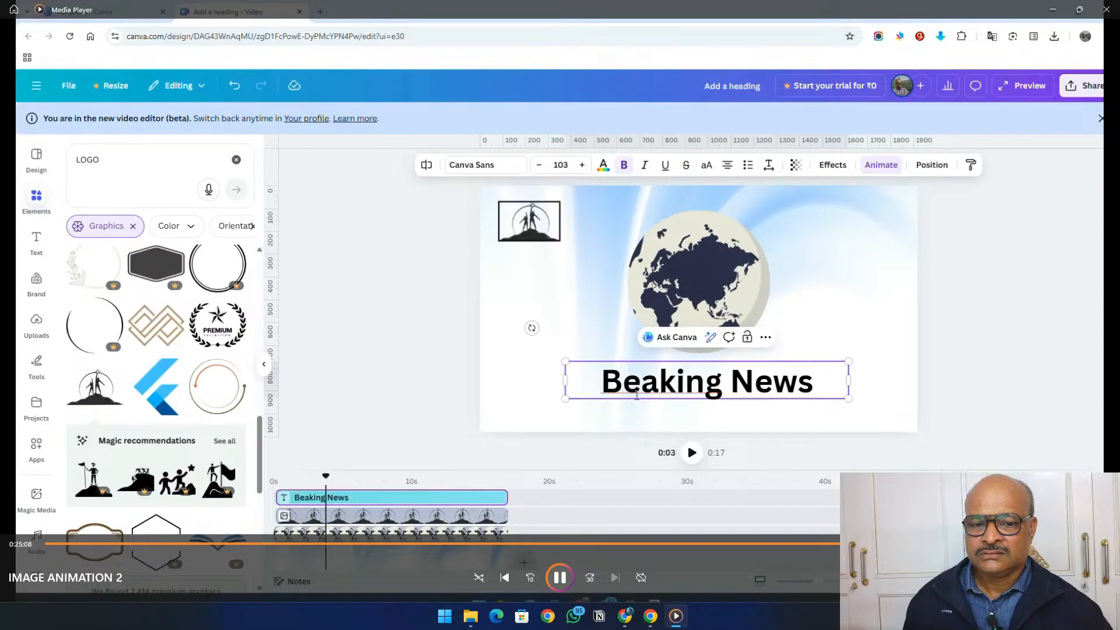
text(r)
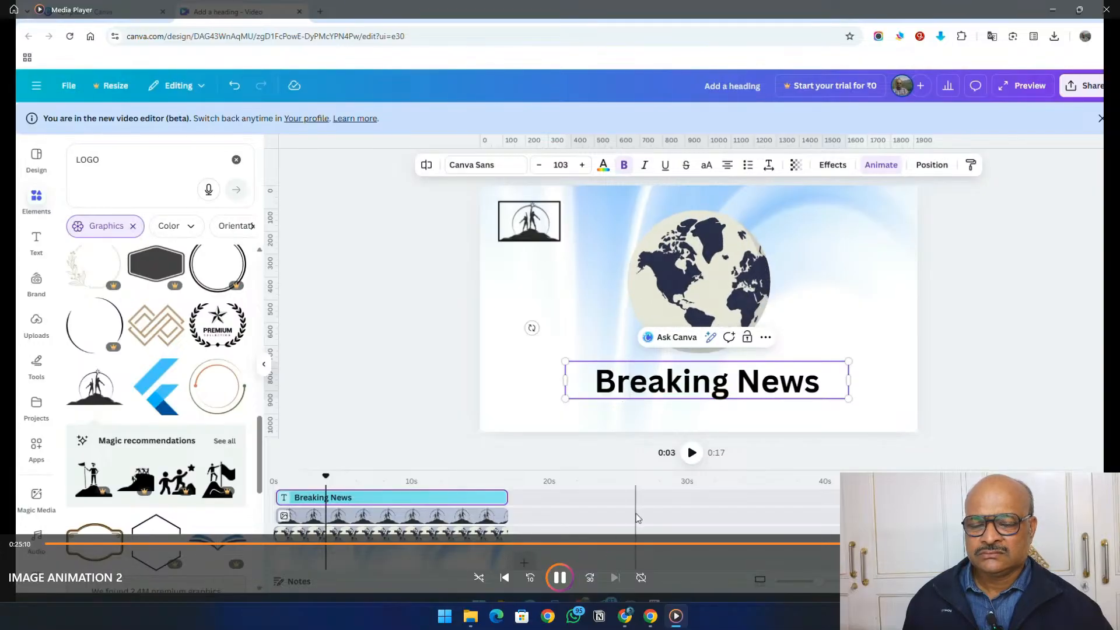
Play the design from the start and shorten the background, globe, logo and heading tracks to about 11 seconds.
drag(325, 476, 274, 475)
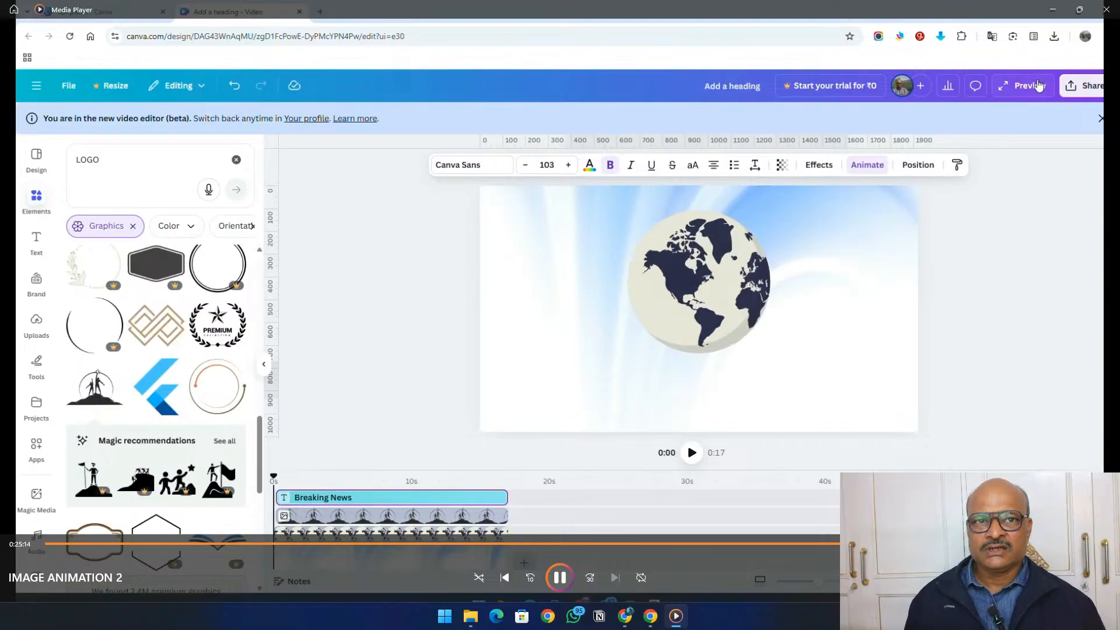
click(693, 450)
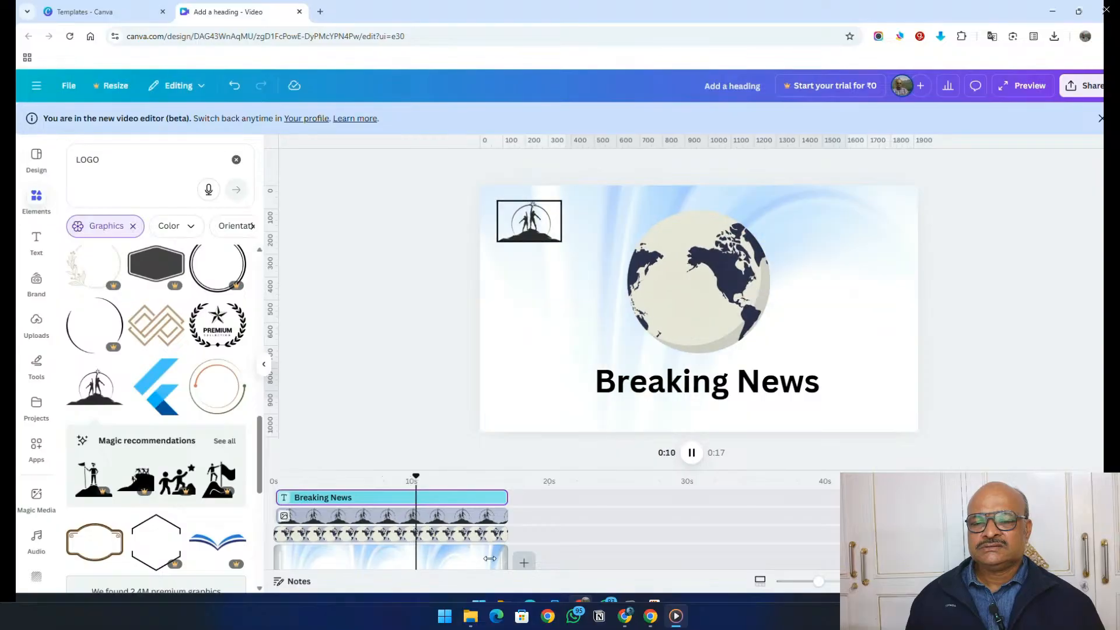
drag(501, 557, 414, 554)
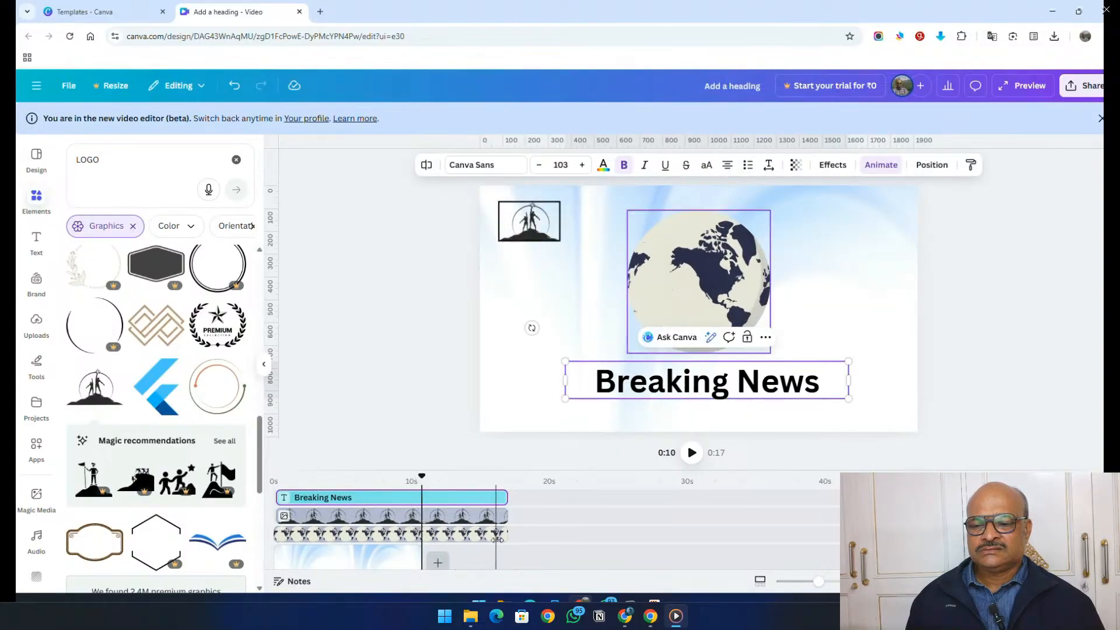
drag(507, 535, 426, 536)
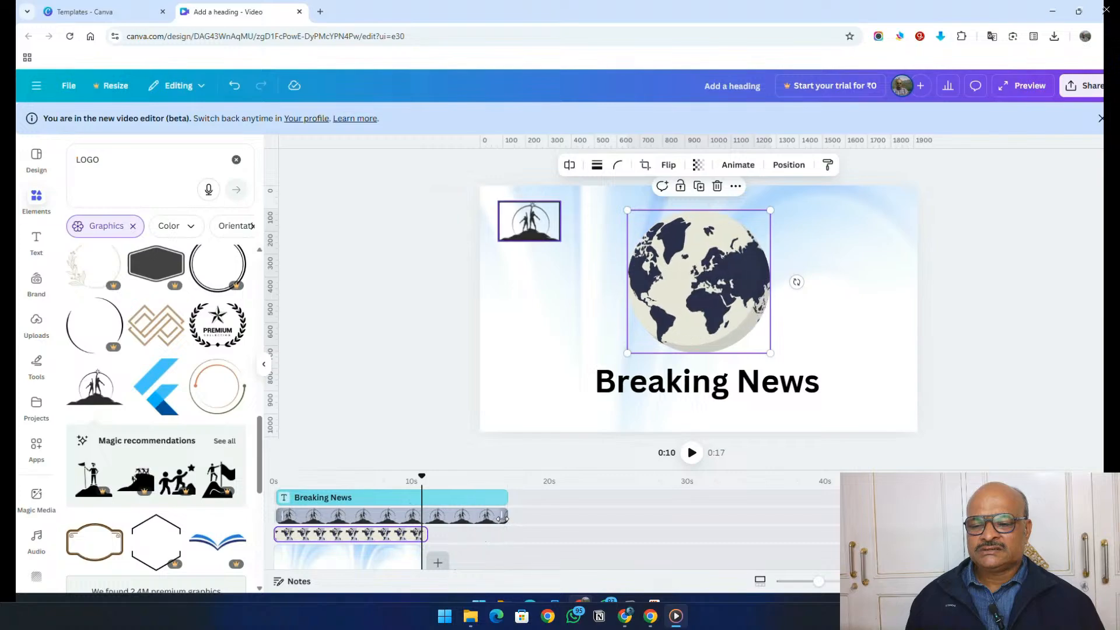
drag(502, 518, 423, 520)
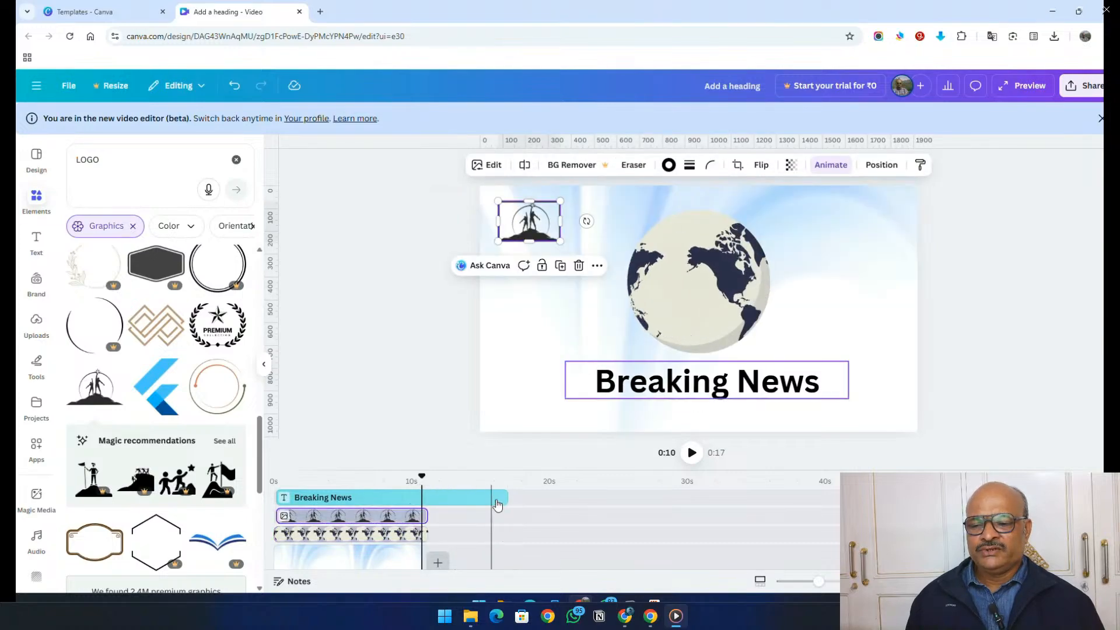
drag(498, 498, 424, 503)
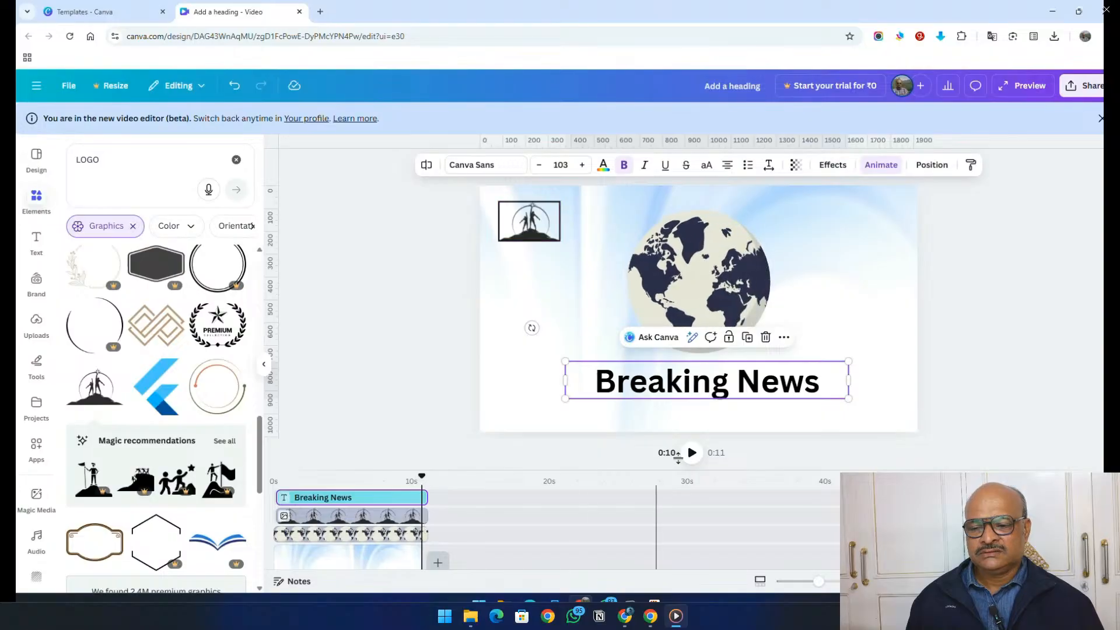
click(949, 339)
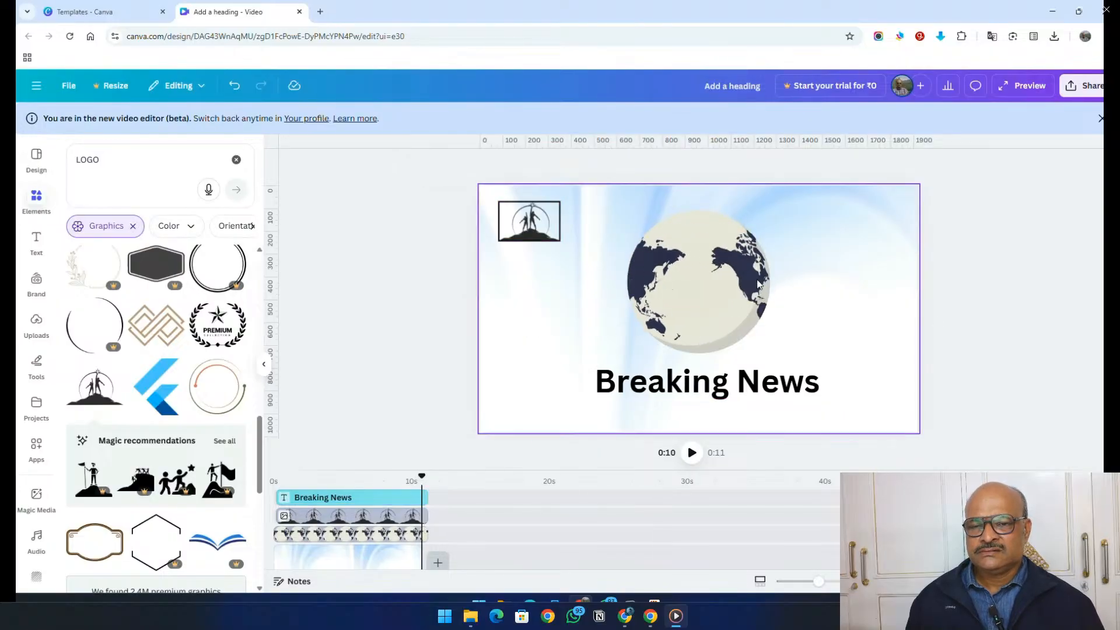
Download the design as a 1080p MP4 video and play the downloaded file in Media Player.
click(1083, 92)
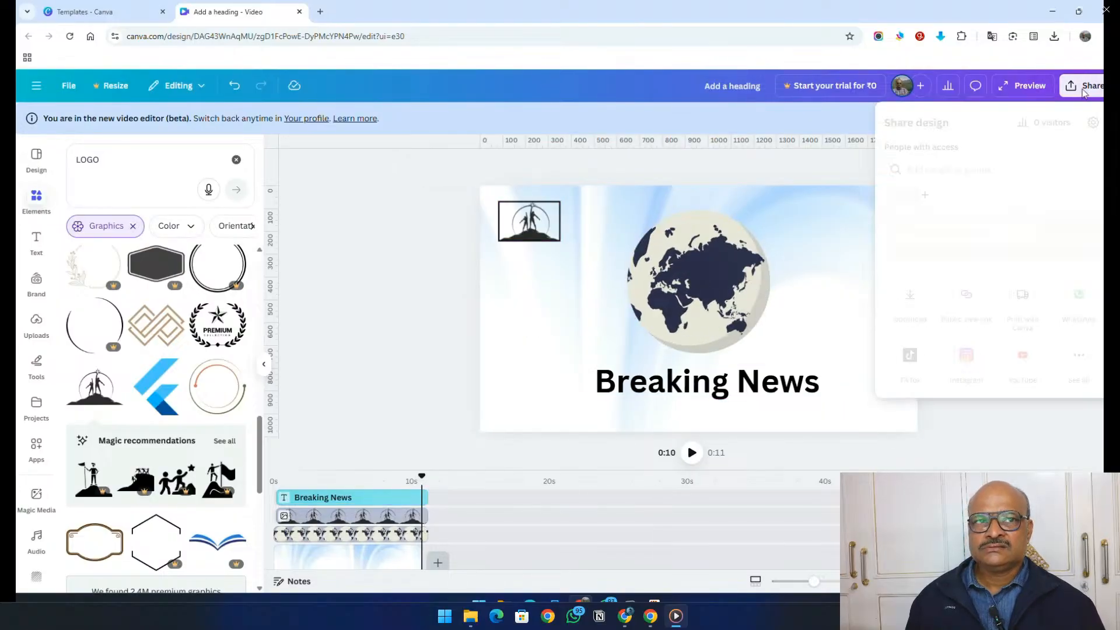
click(908, 321)
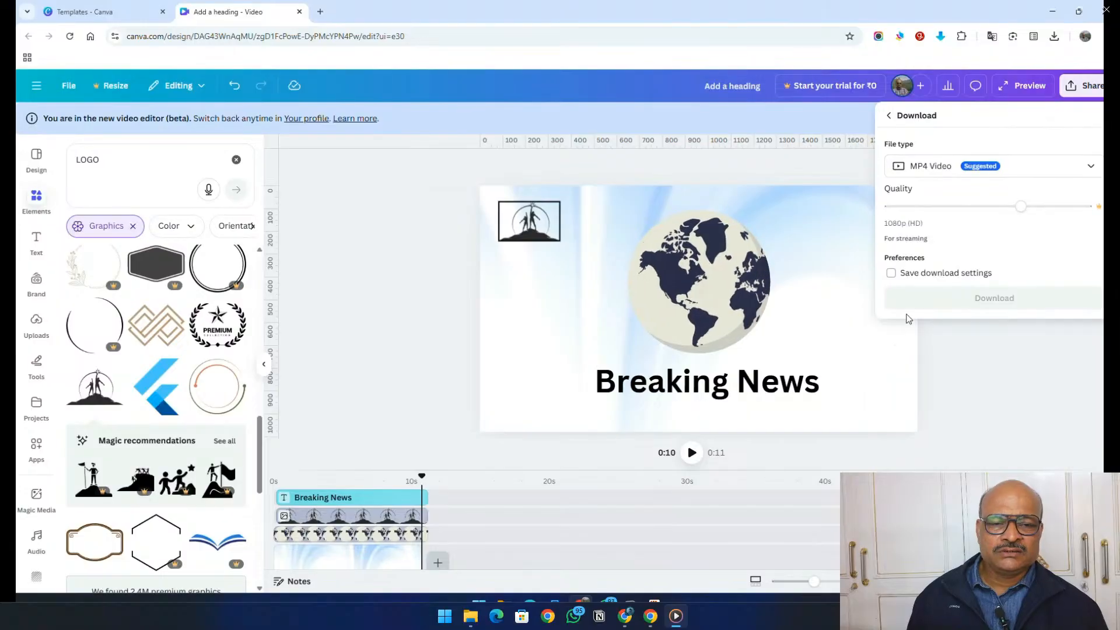
click(932, 299)
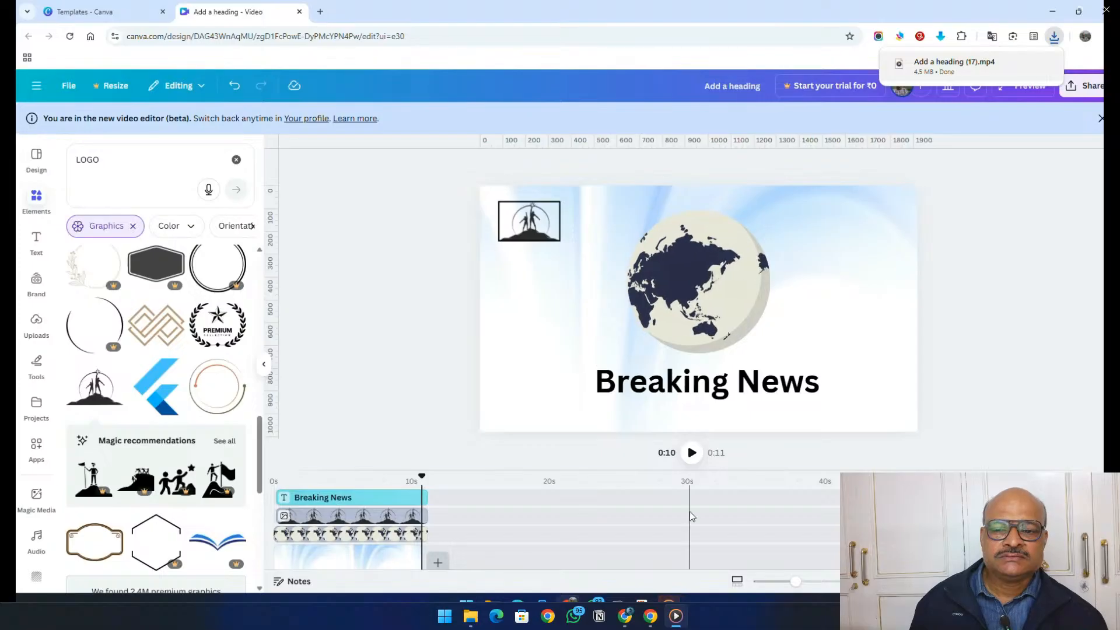
click(669, 600)
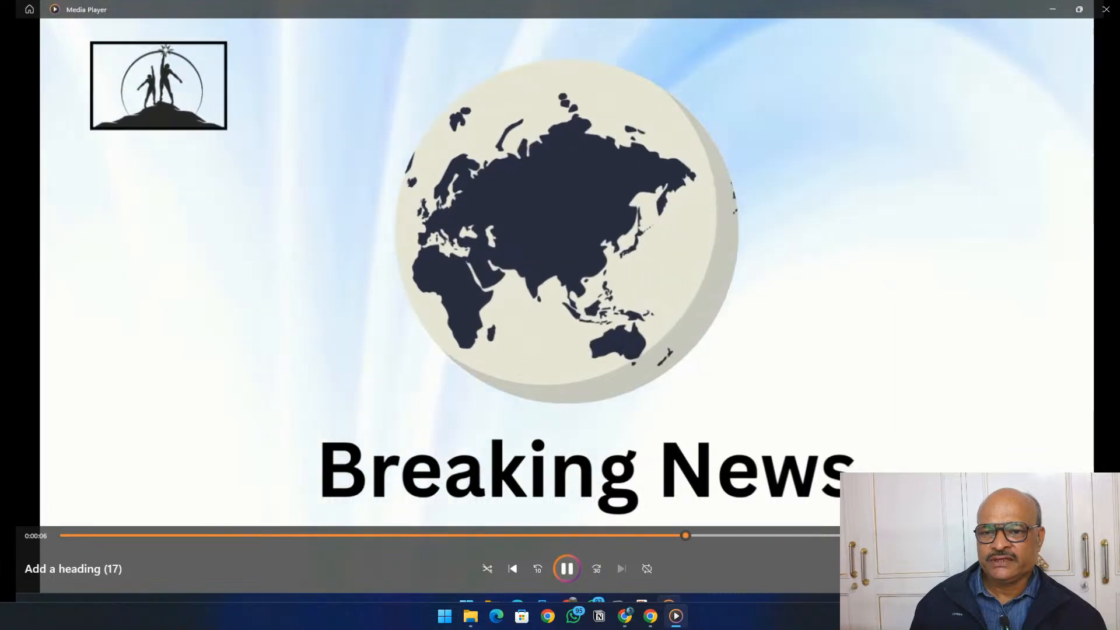
Close the breaking news video and its design, and start a new landscape video with an uploaded portrait and the cat-and-dog drawing.
click(1100, 9)
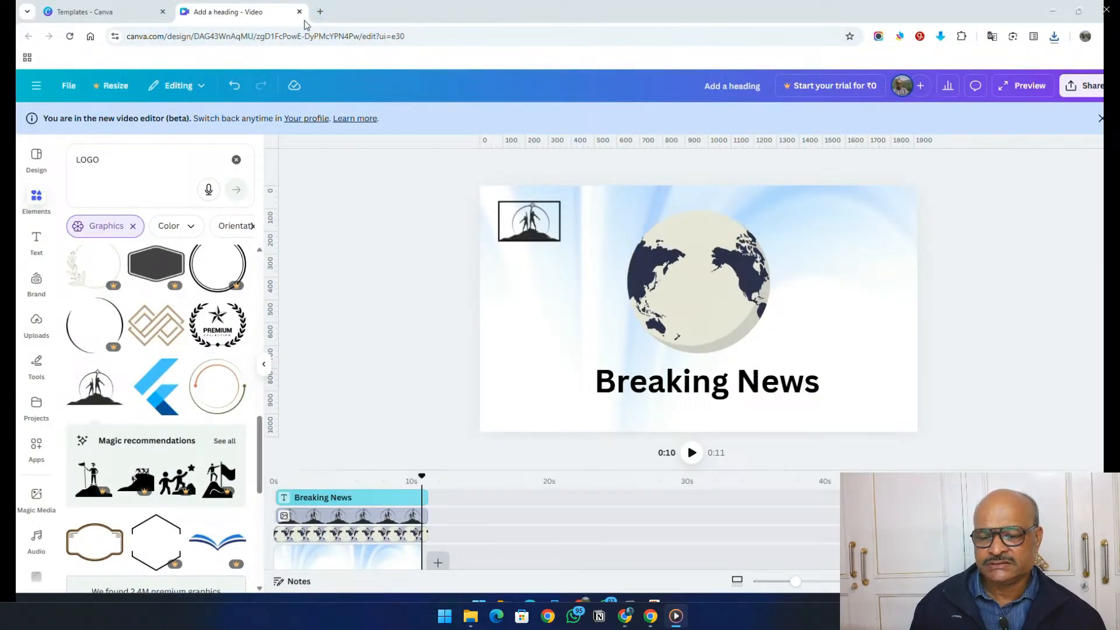
click(299, 12)
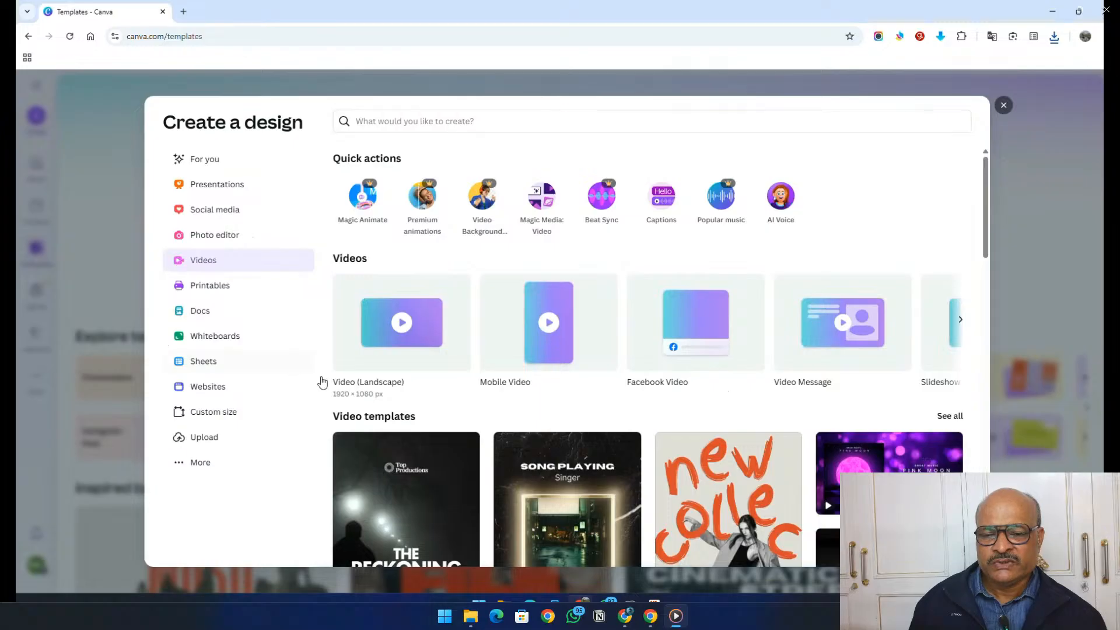
click(416, 318)
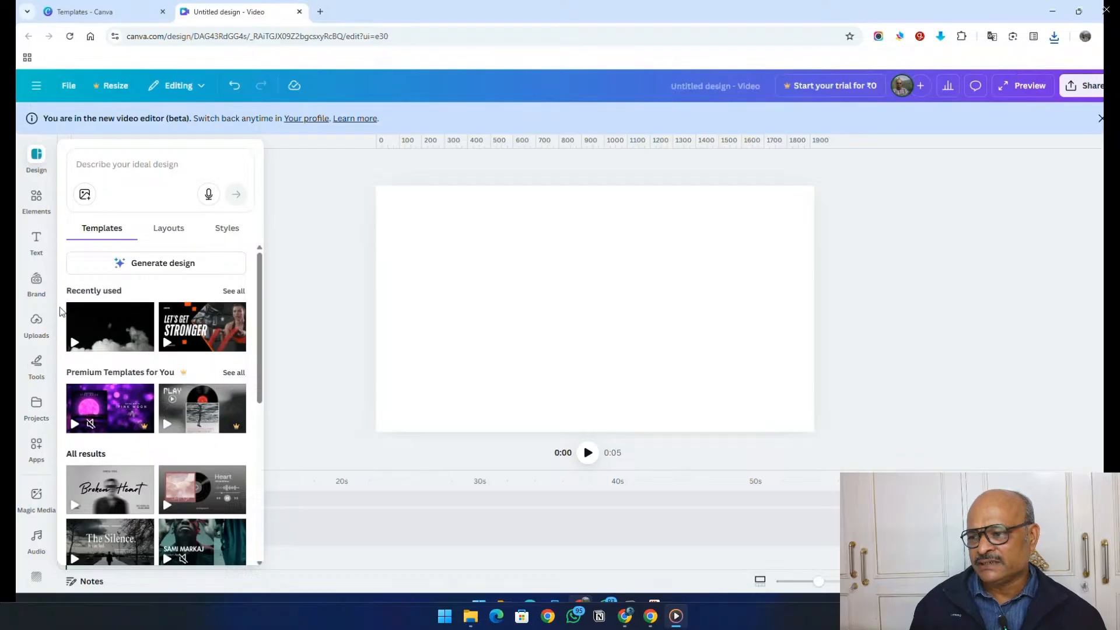
click(39, 324)
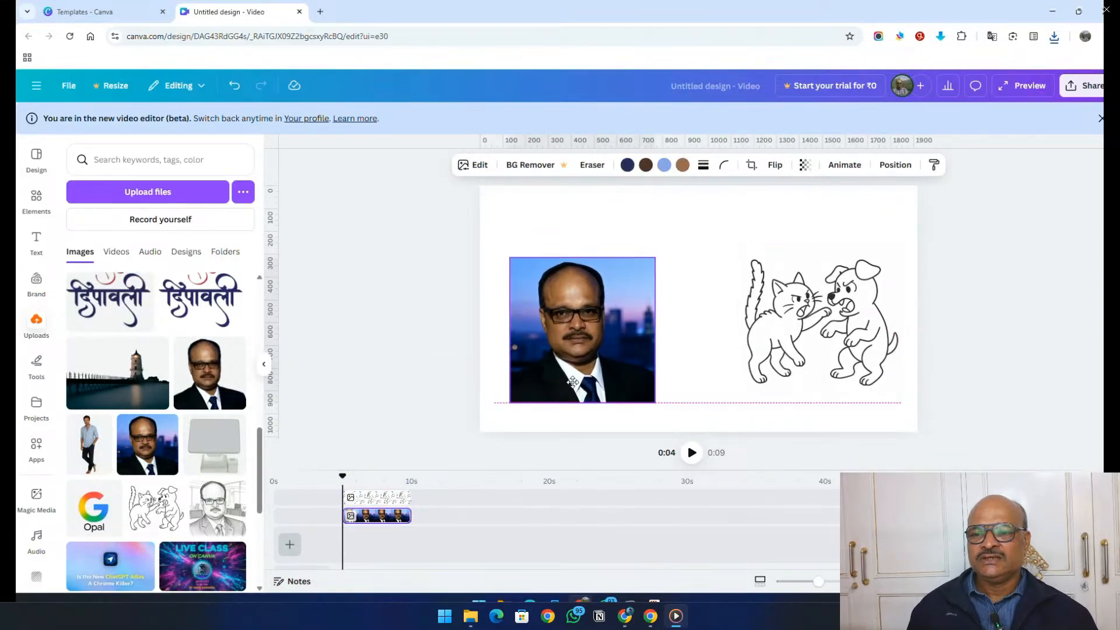
Reposition the portrait and give it the Whip Slide animation, and resize the cat-and-dog drawing.
drag(573, 382, 571, 363)
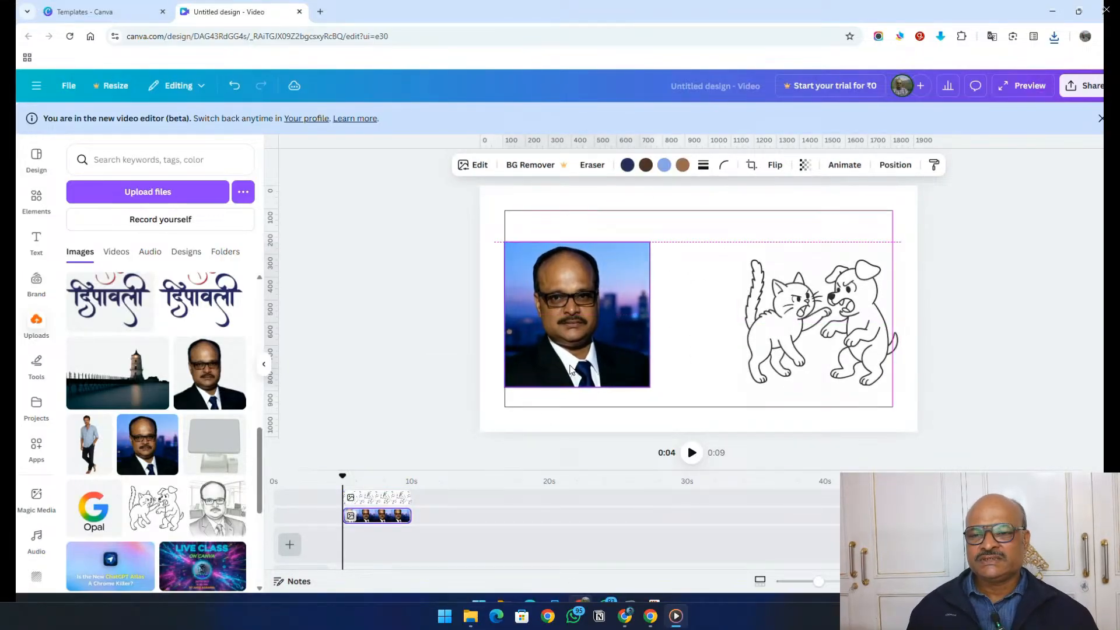
click(841, 173)
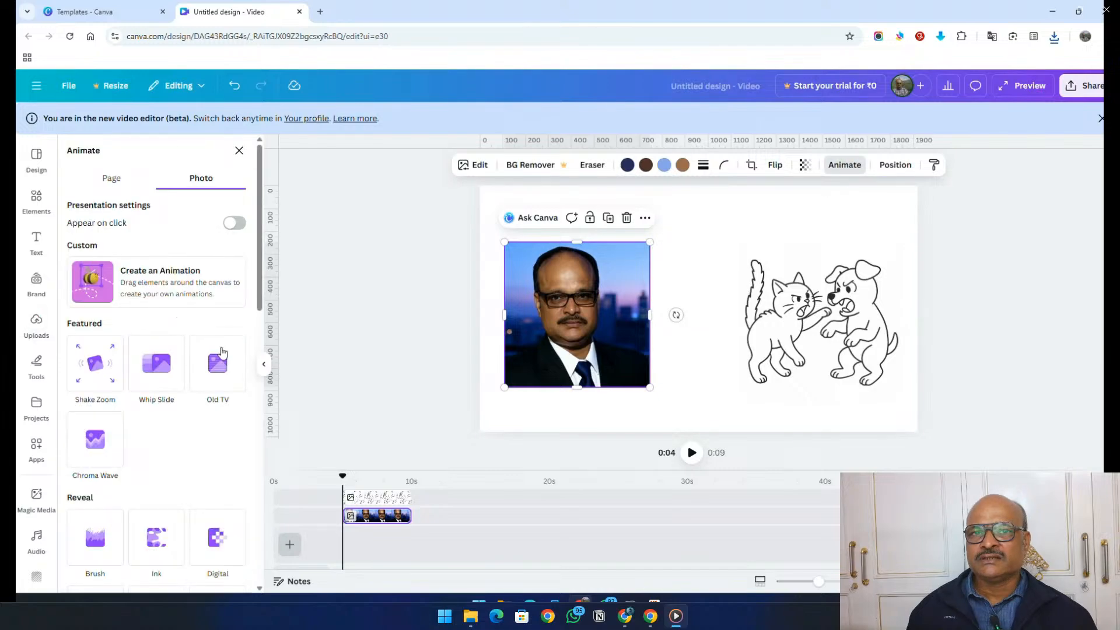
click(147, 391)
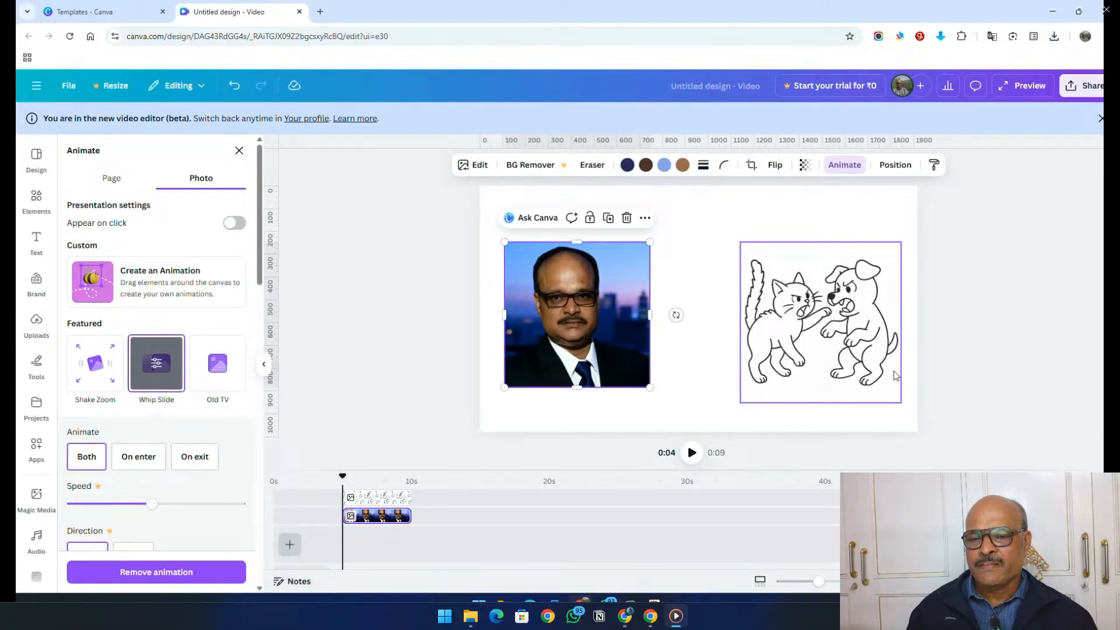
click(895, 395)
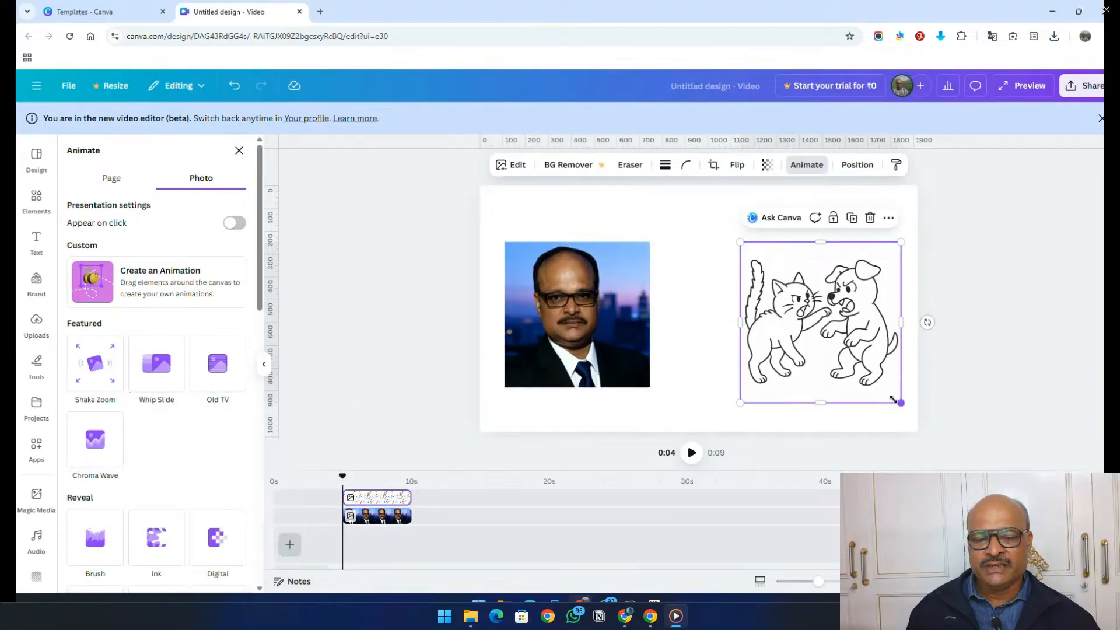
drag(900, 401, 755, 285)
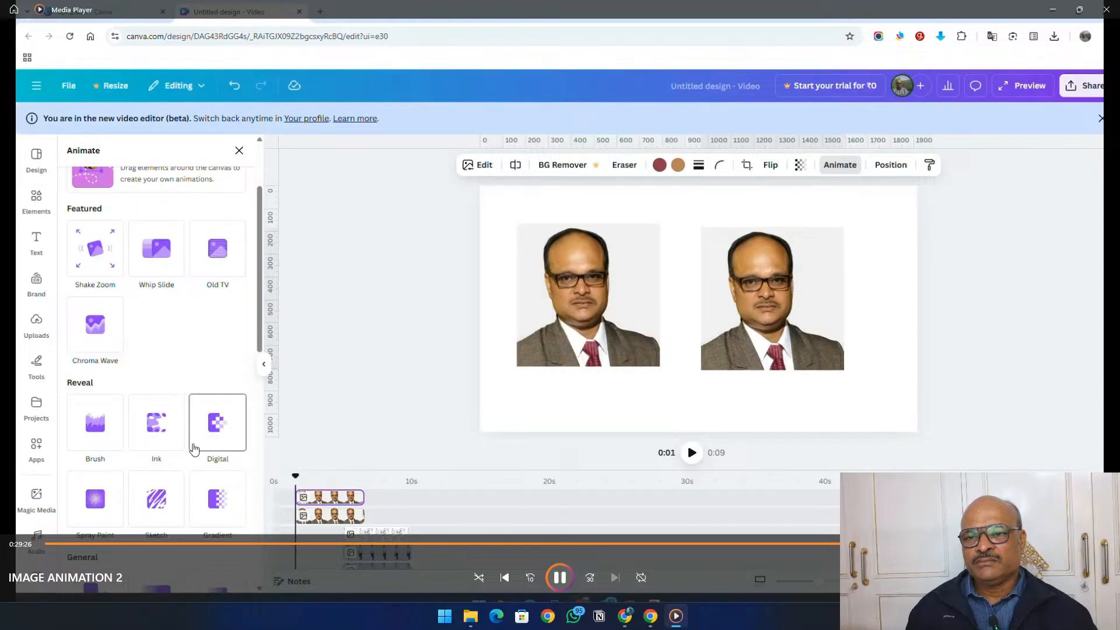
Apply the Digital reveal animation to the second grey-suit portrait and duplicate the first one.
click(195, 448)
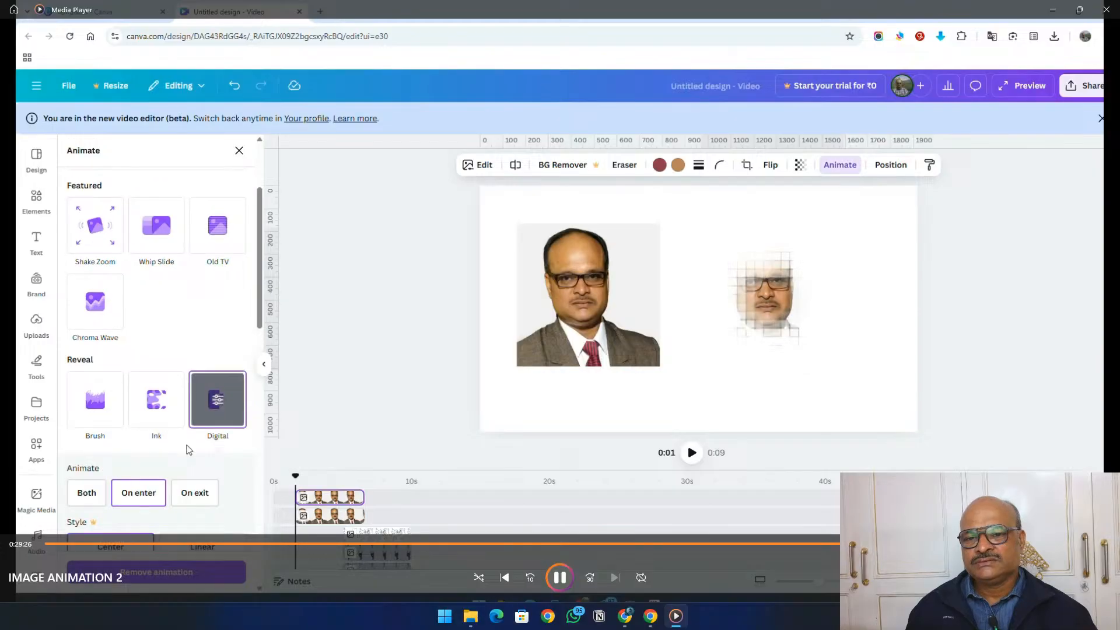
click(629, 346)
click(620, 199)
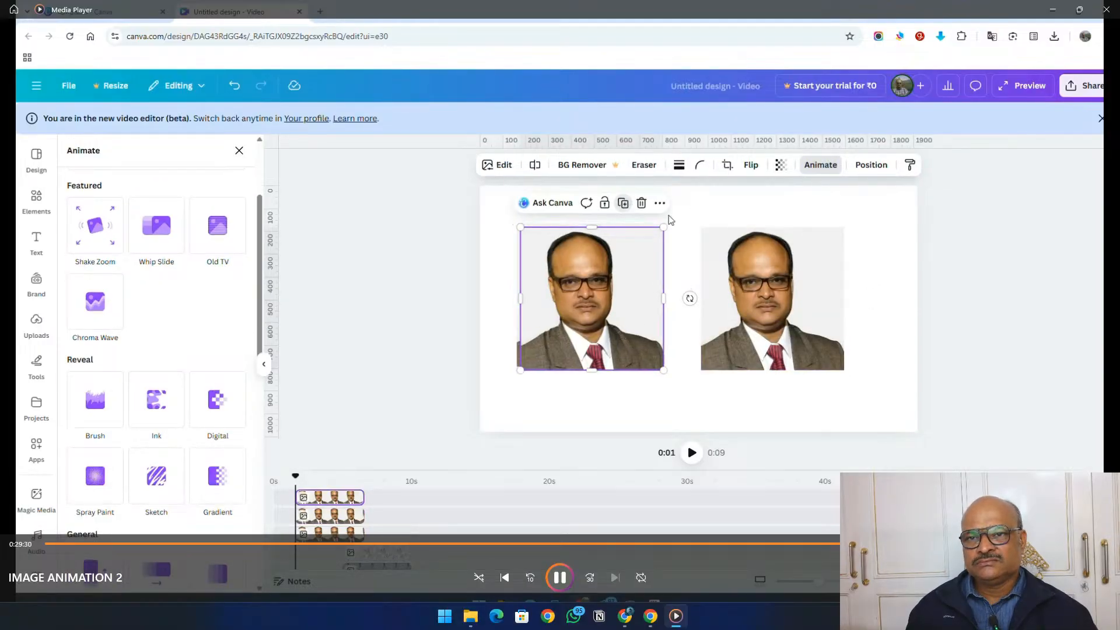
Shrink the Digital-animated portrait into the page's upper-right corner and place the duplicate below it at a similar size.
click(758, 292)
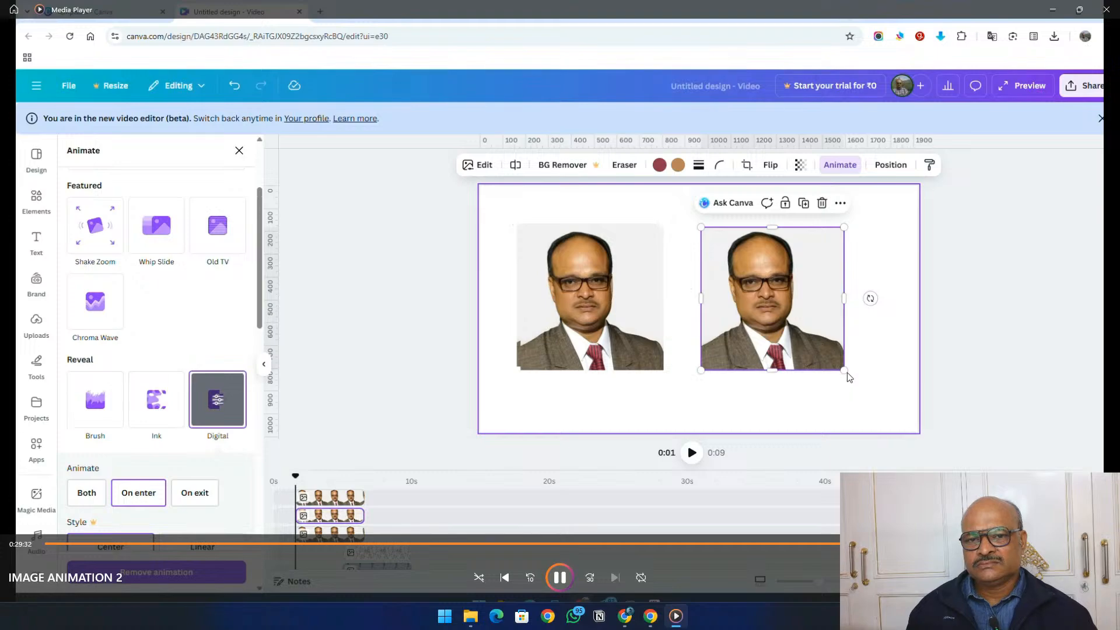
drag(845, 374, 782, 308)
drag(759, 272, 870, 243)
drag(634, 294, 819, 344)
drag(855, 417, 886, 400)
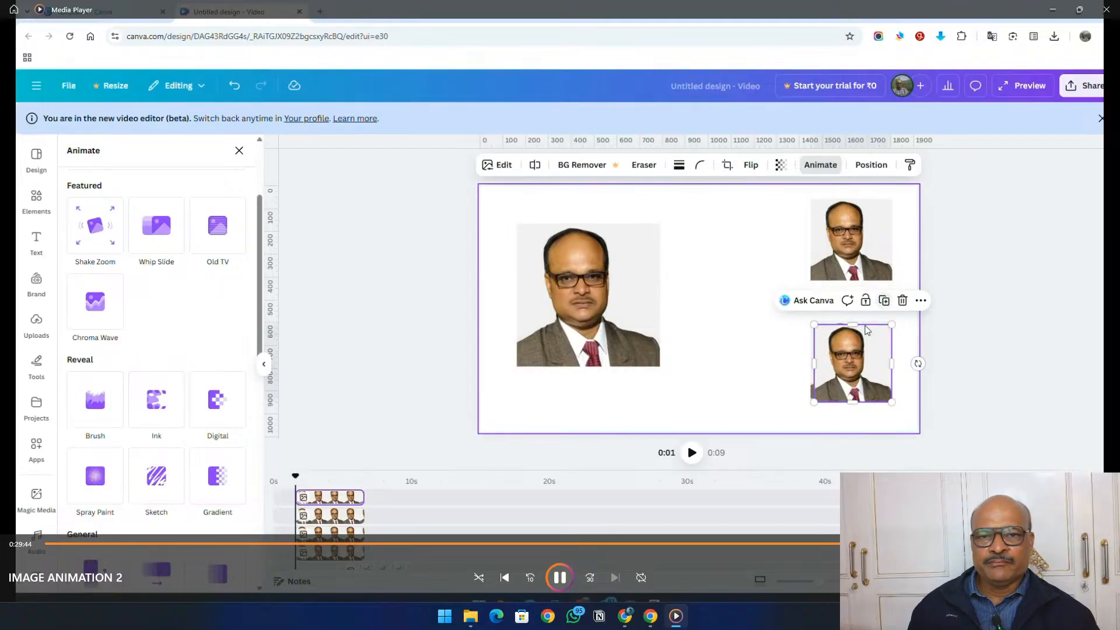
Duplicate the small portrait twice and arrange the copies beside the others as a two-by-two grid.
click(881, 297)
drag(841, 356, 769, 327)
click(788, 186)
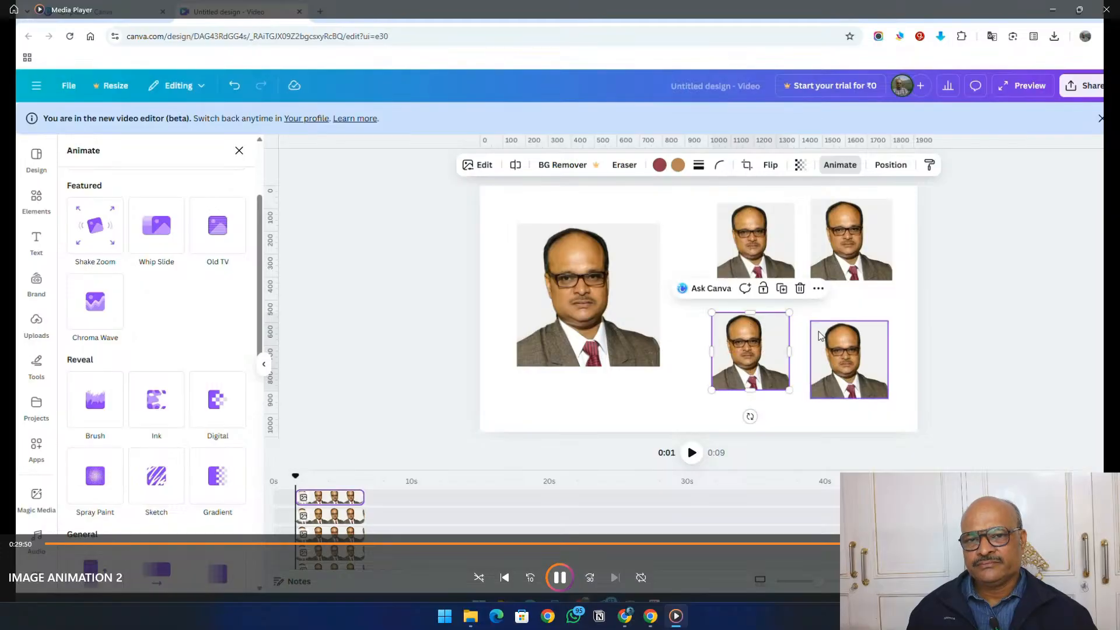
Animate the grid portraits with Sketch for the lower-right one, Gradient for the lower-left one and Spray Paint for the upper-left one.
click(849, 360)
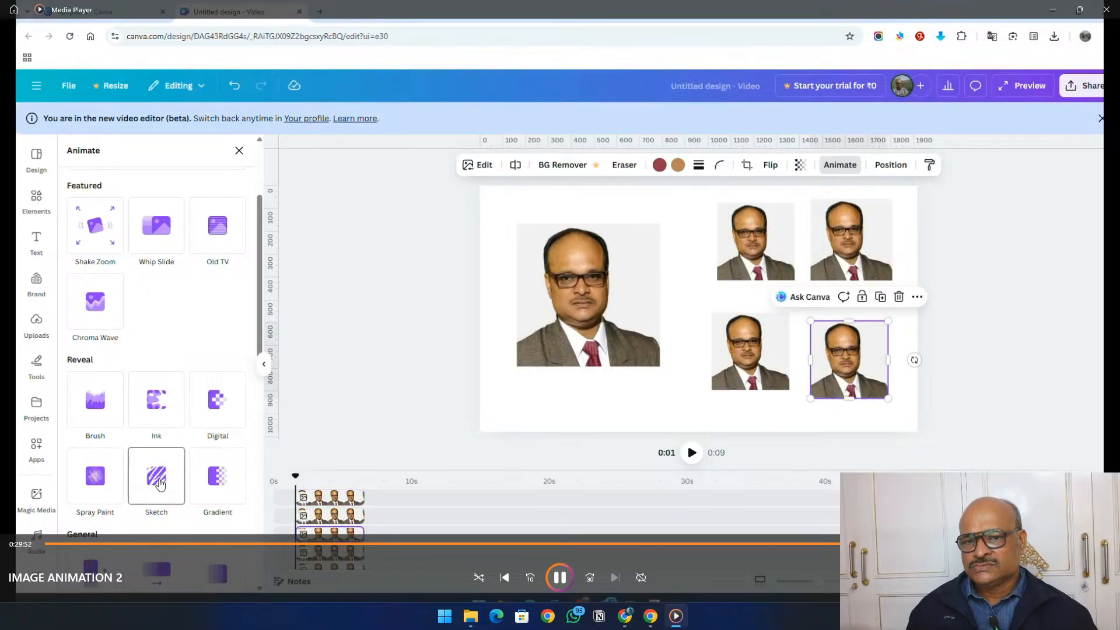
click(159, 485)
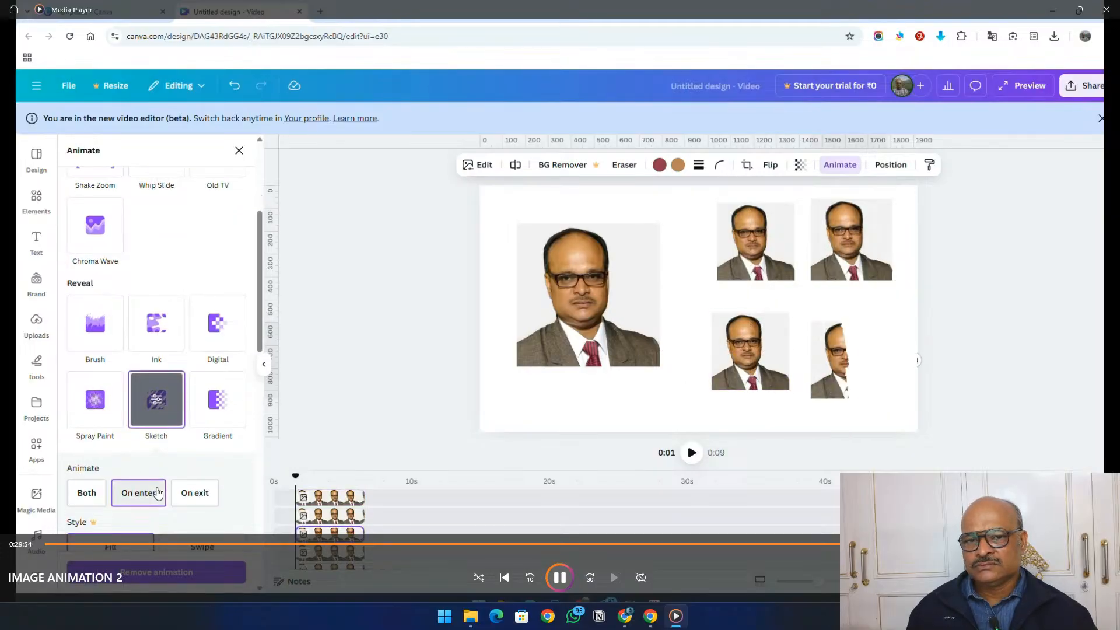
click(747, 370)
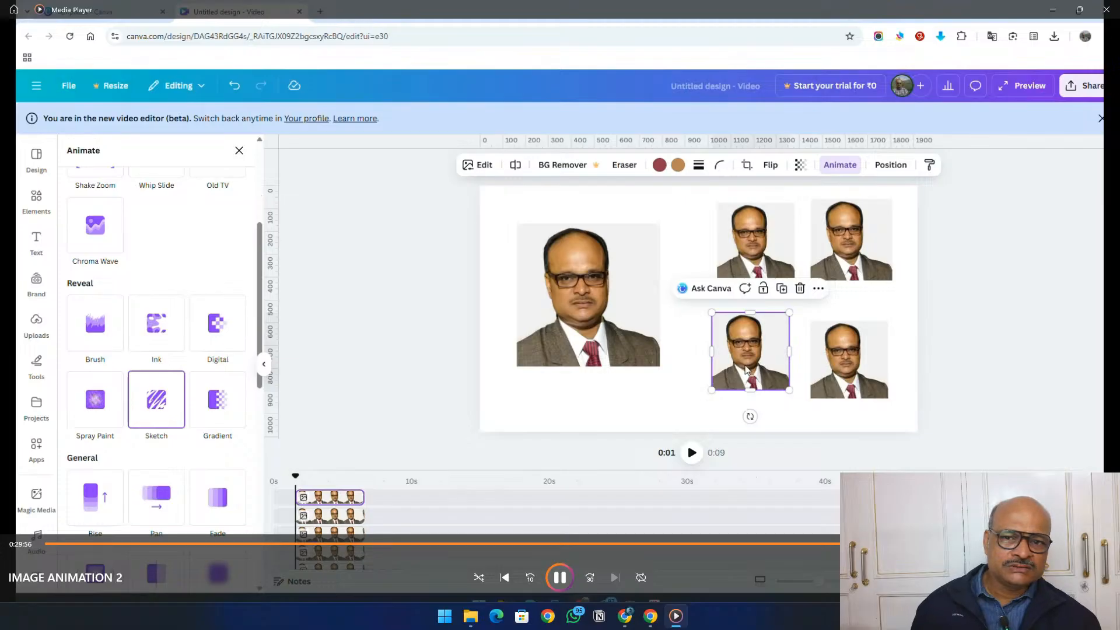
click(243, 409)
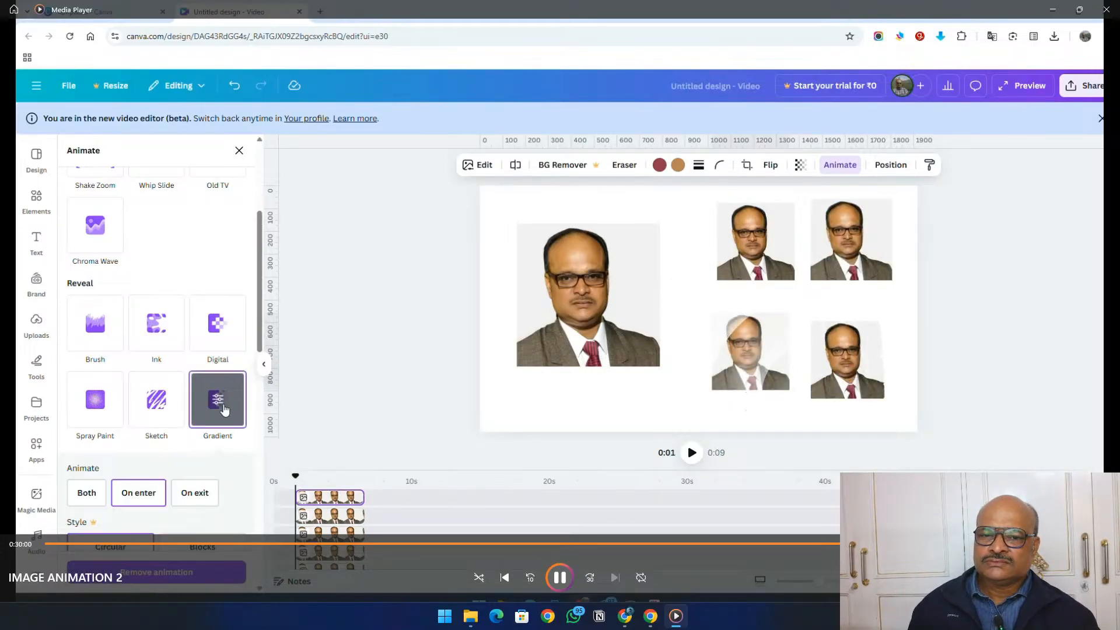
click(732, 259)
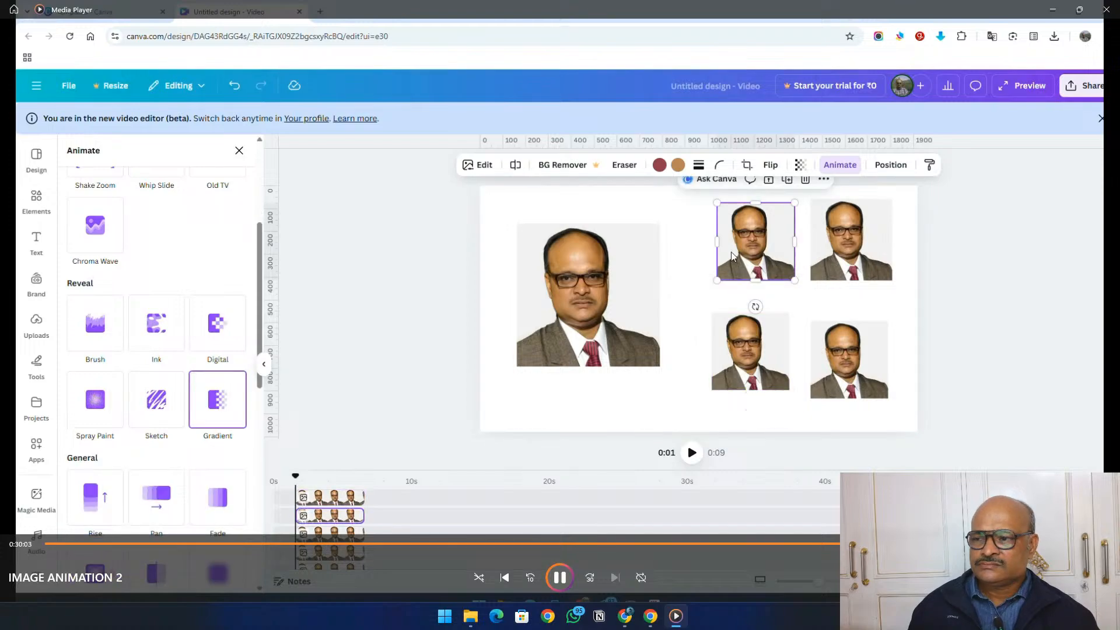
click(117, 407)
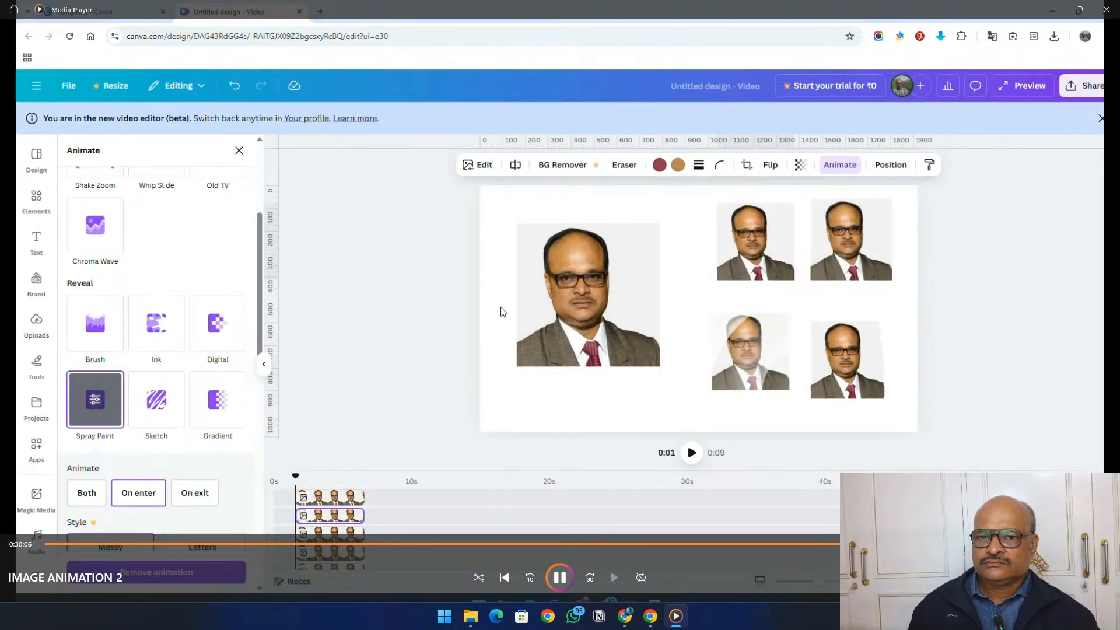
Shrink the large portrait into the page's upper-left corner and place a duplicate beside it.
click(649, 363)
drag(656, 366, 633, 242)
click(554, 294)
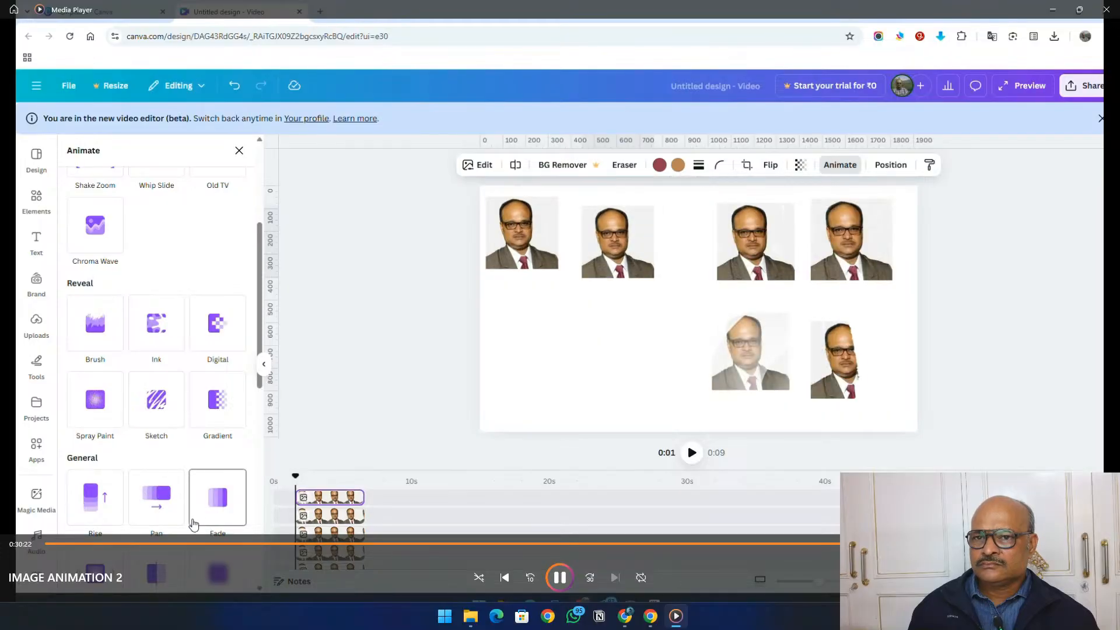
Apply the Wipe animation on both enter and exit to the new duplicate portrait.
scroll(198, 471, down, 1)
scroll(199, 471, down, 3)
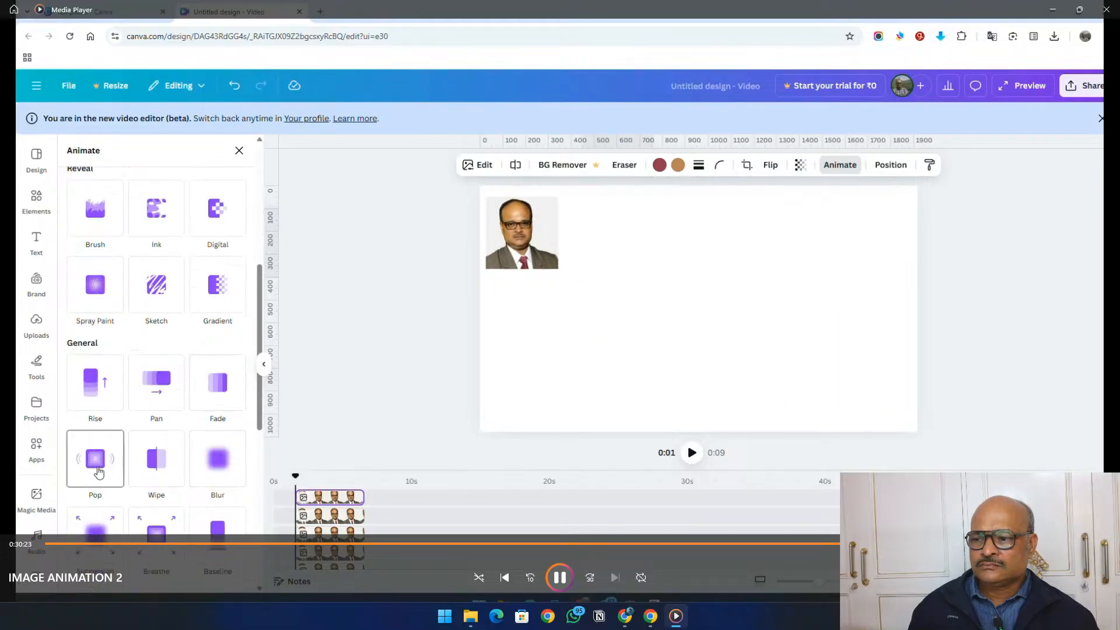
click(155, 486)
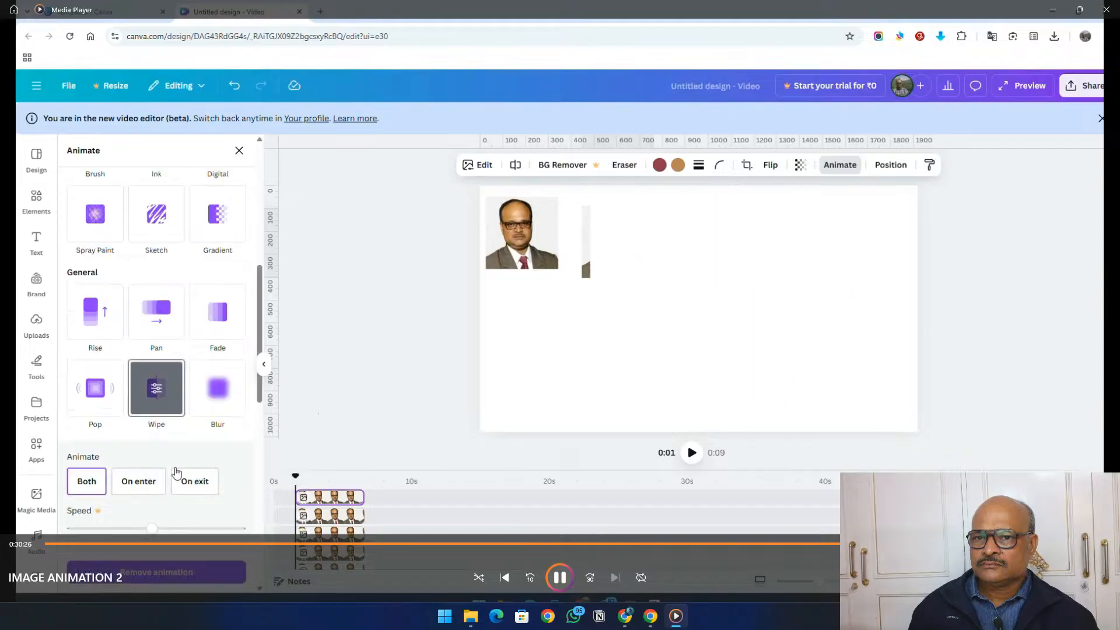
Duplicate the portrait in the page's upper-left corner, place the copy below it and apply the Tectonic animation.
click(540, 251)
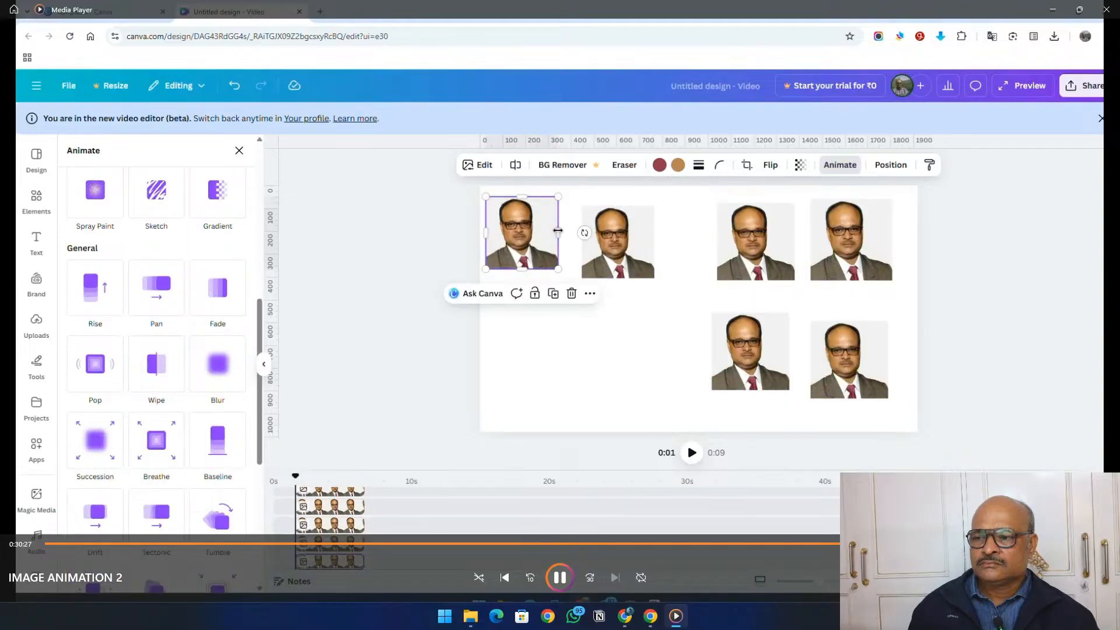
click(554, 294)
drag(528, 251, 520, 329)
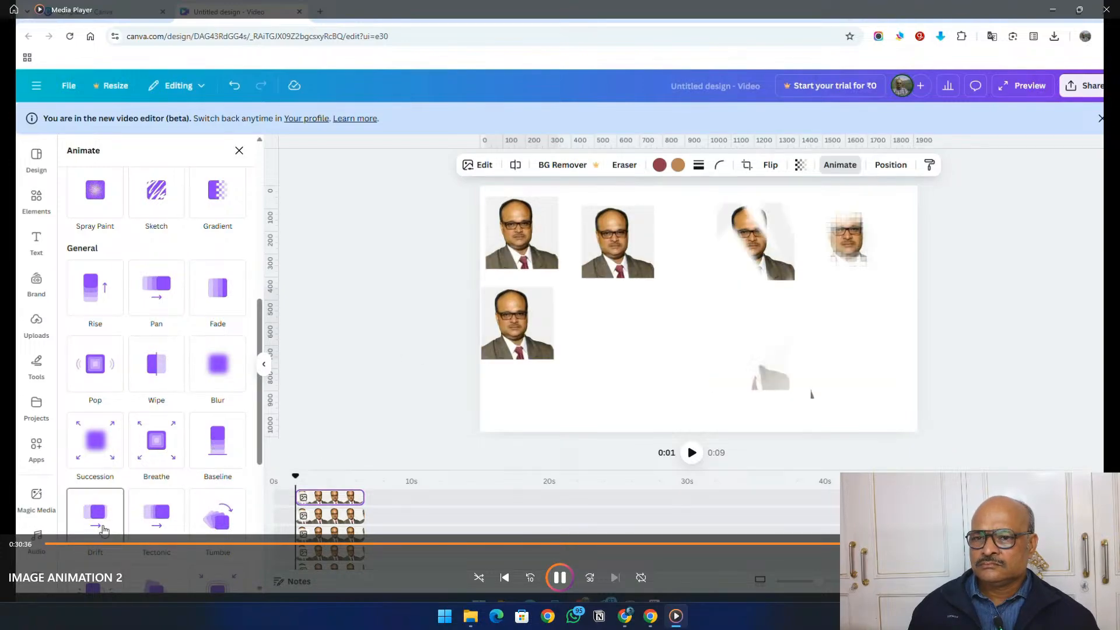
click(168, 526)
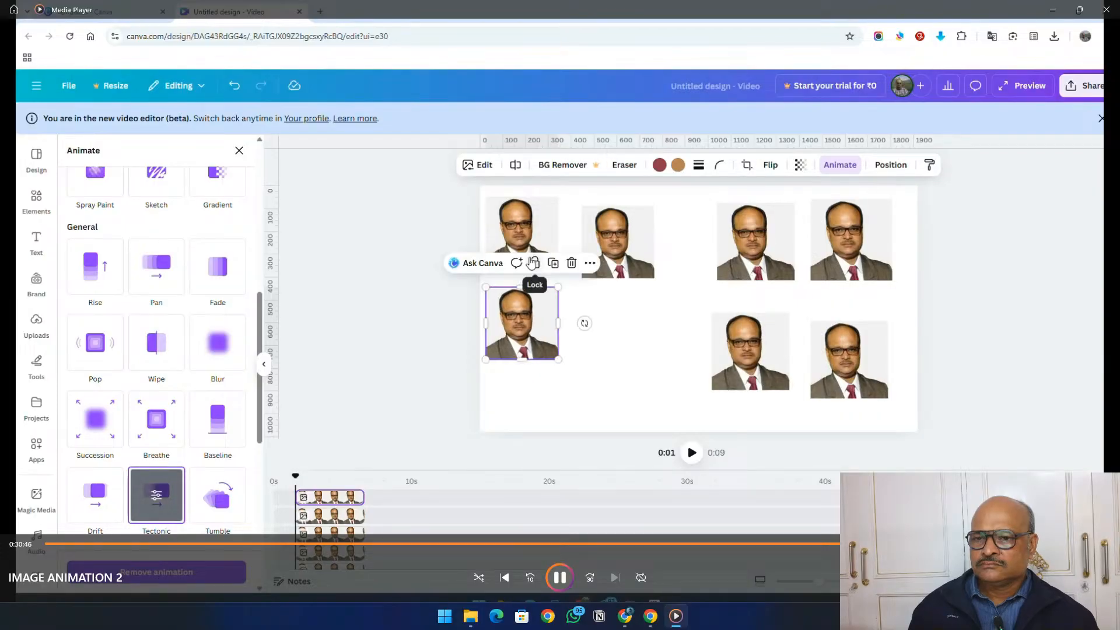
Apply the Photo Zoom animation to the portrait in the page's upper-left corner and play the design from the start.
click(525, 240)
scroll(221, 514, down, 3)
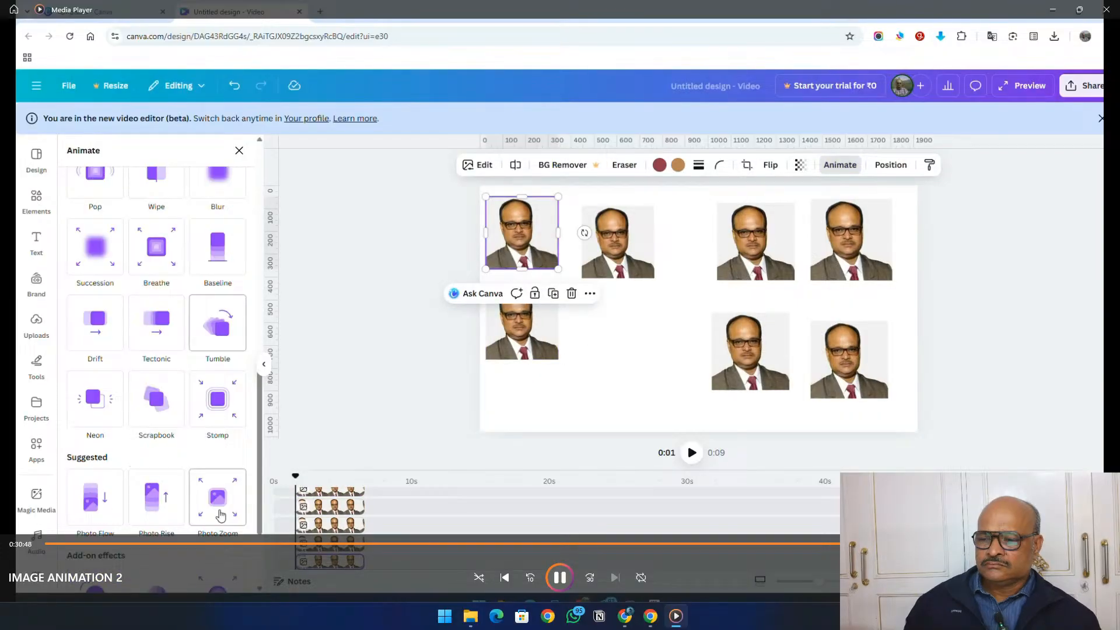
click(221, 515)
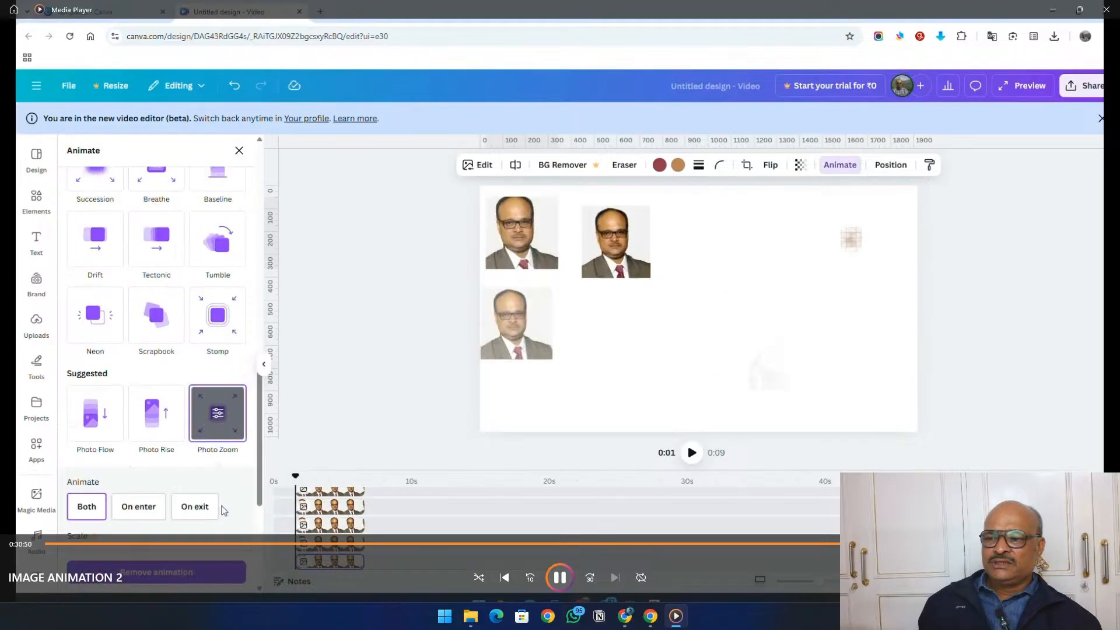
scroll(146, 473, down, 1)
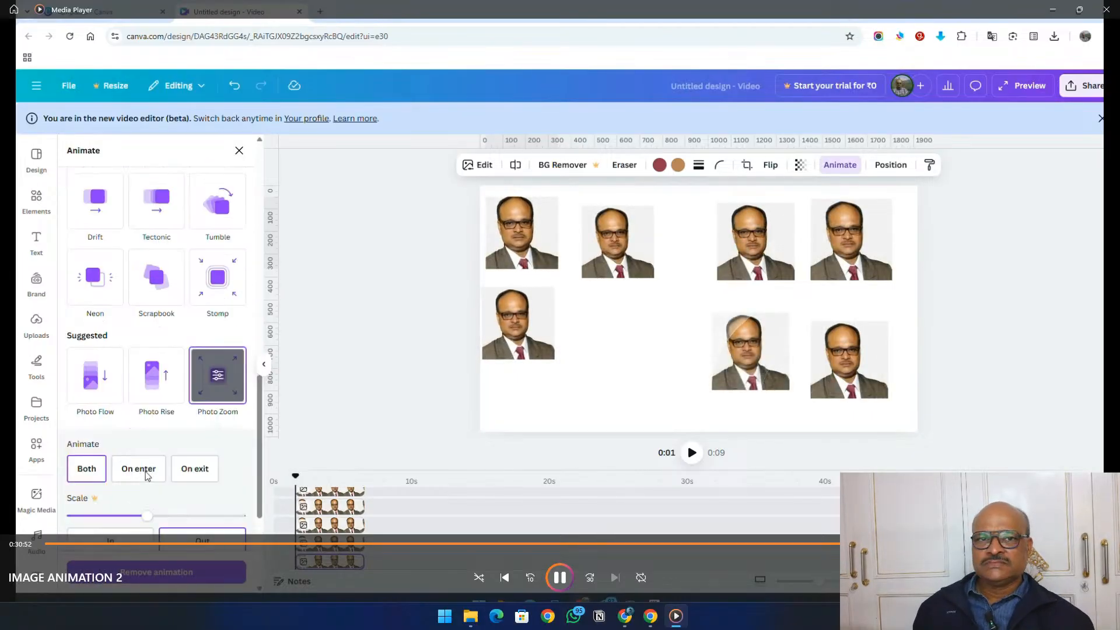
scroll(146, 476, down, 5)
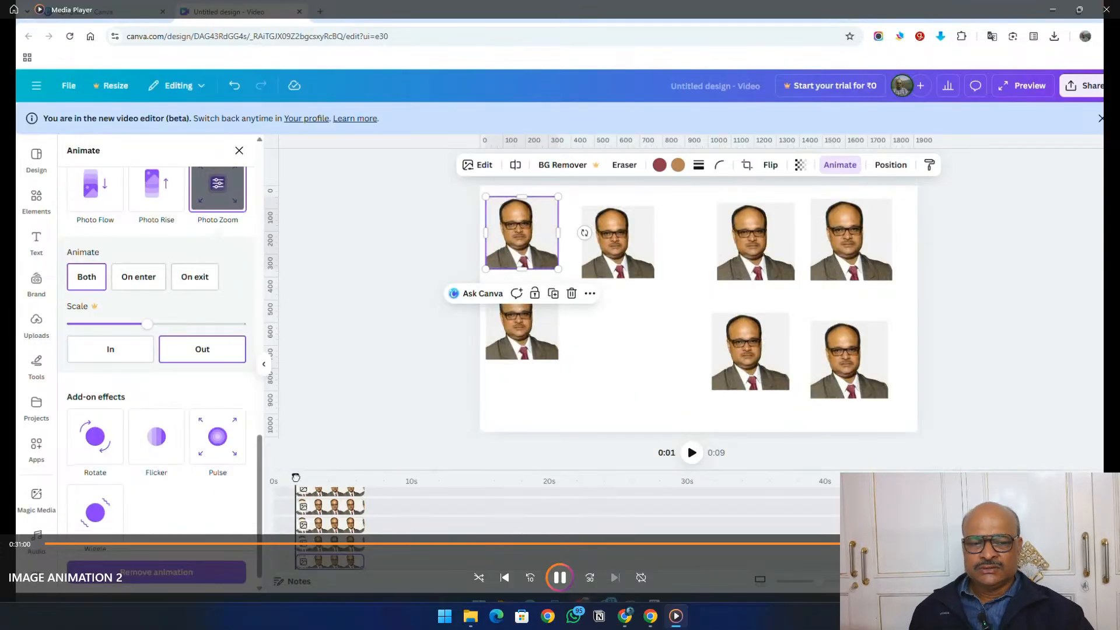
drag(296, 477, 274, 478)
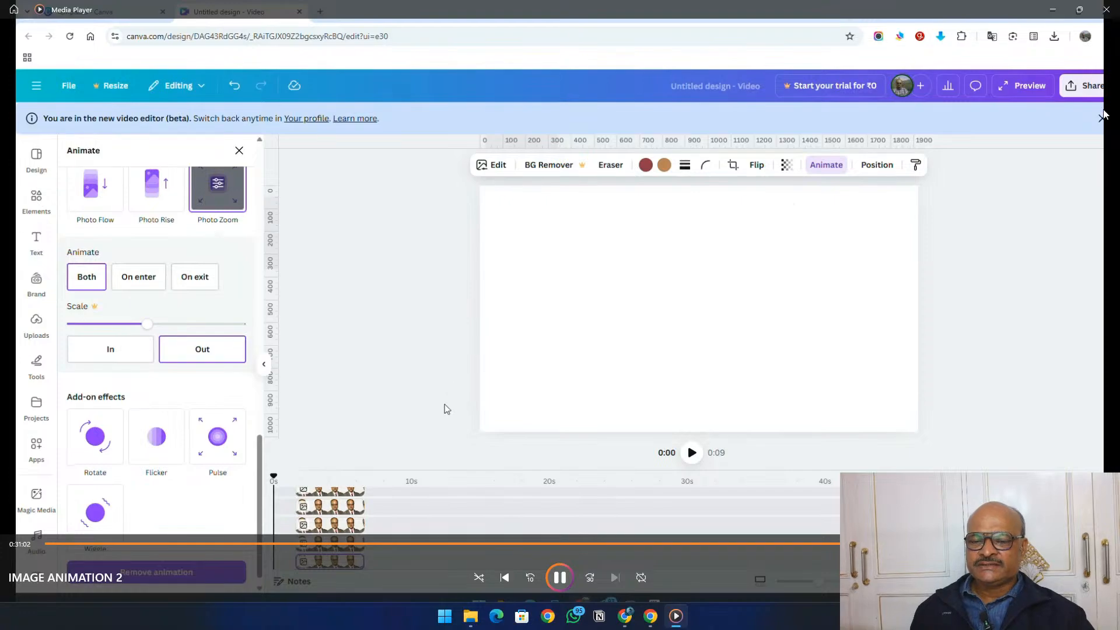
click(692, 453)
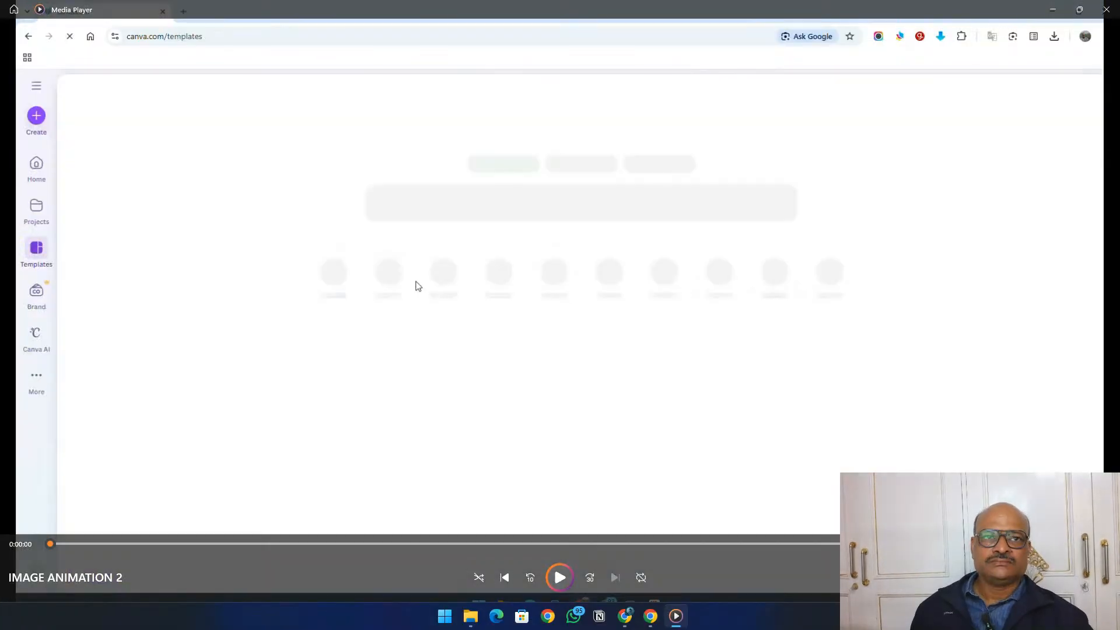
Close the IMAGE ANIMATION 2 recording and watch the whiteboard animation video from the CANVA ANIMATION folder.
click(1115, 6)
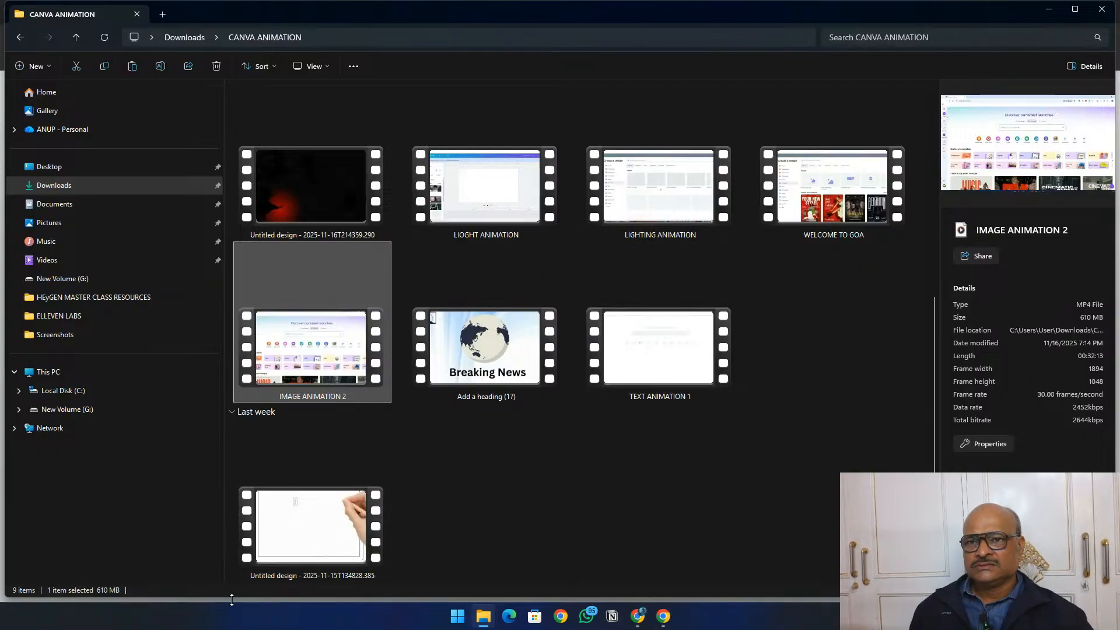
double_click(322, 537)
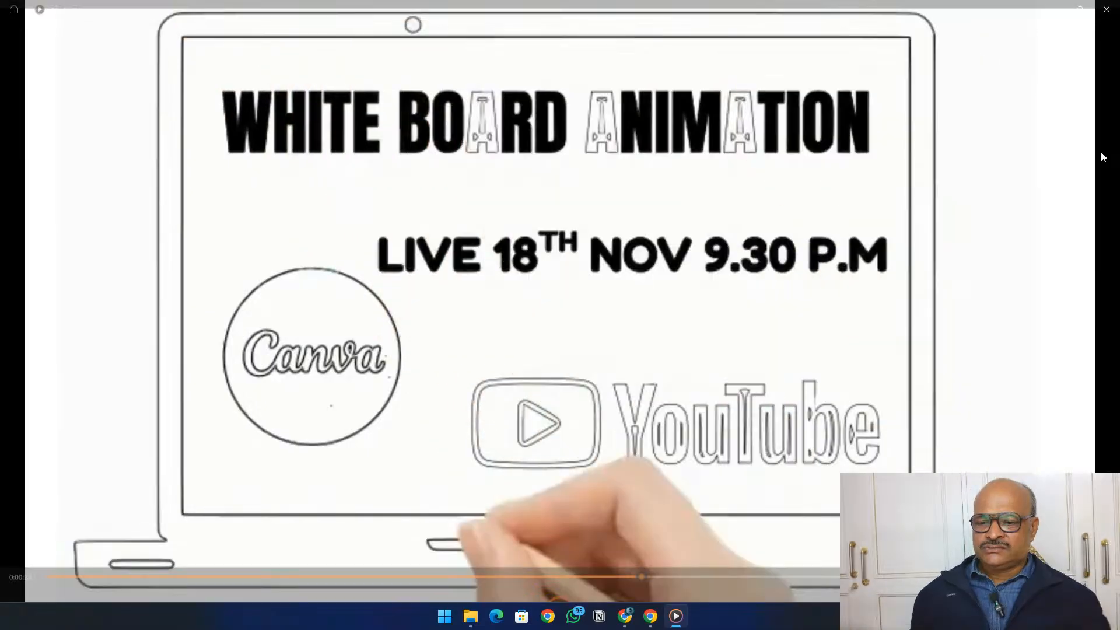
click(1107, 9)
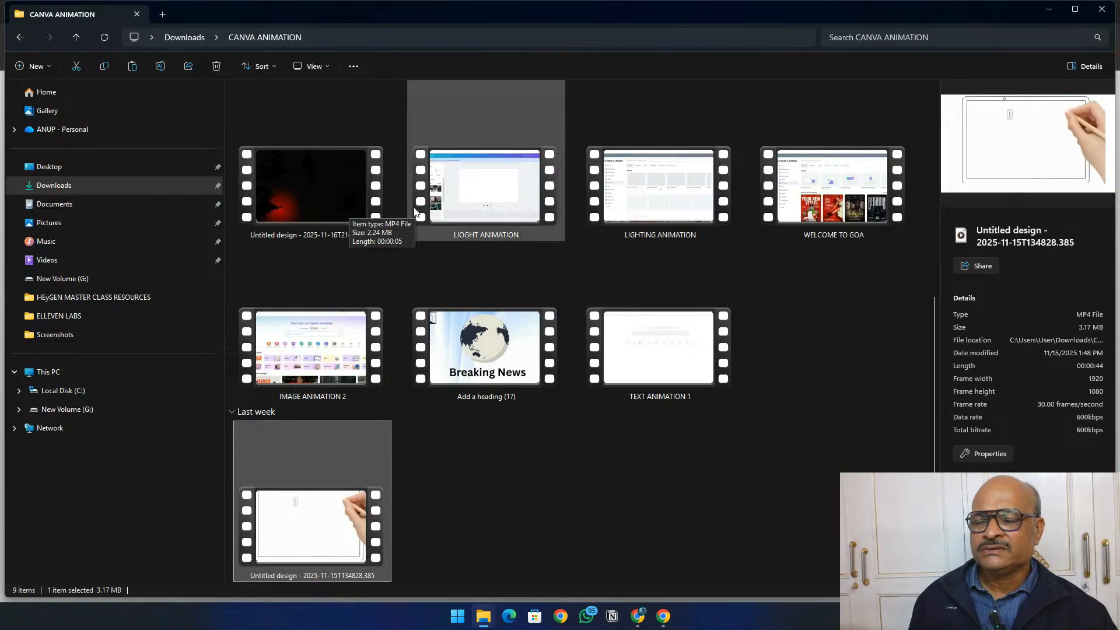
Watch the red-lit spider animation video from the CANVA ANIMATION folder and close it.
click(444, 195)
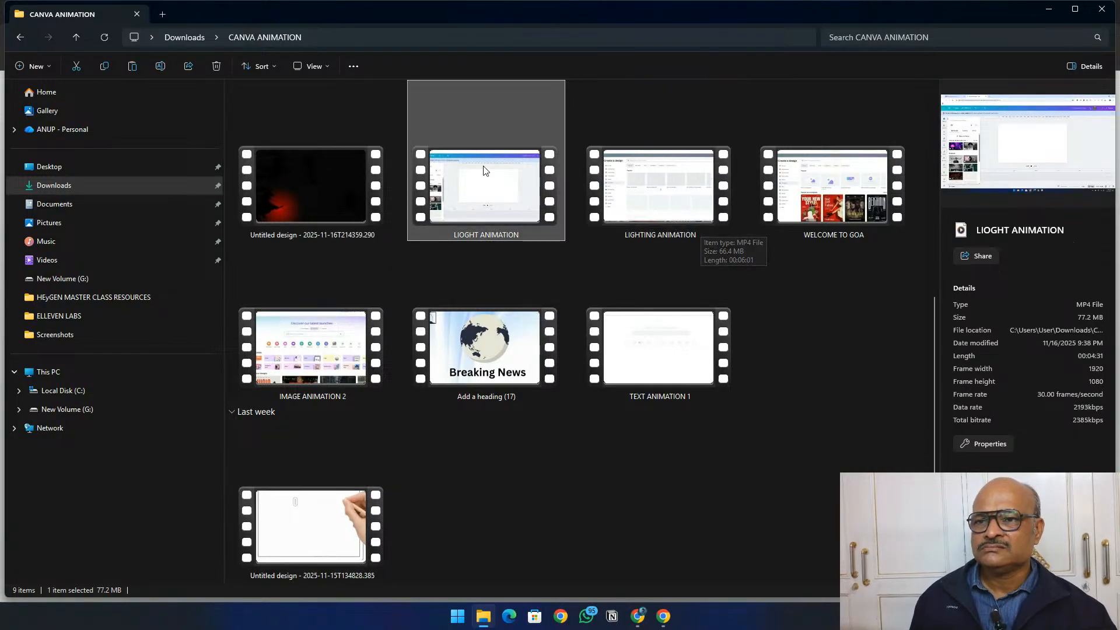
click(337, 193)
double_click(337, 192)
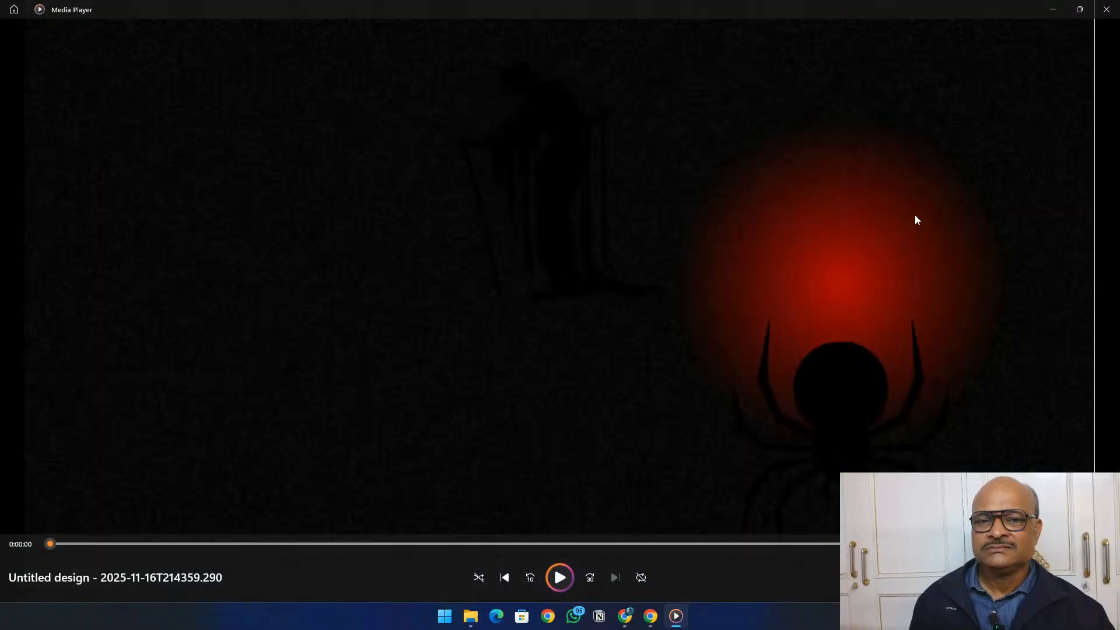
click(1107, 9)
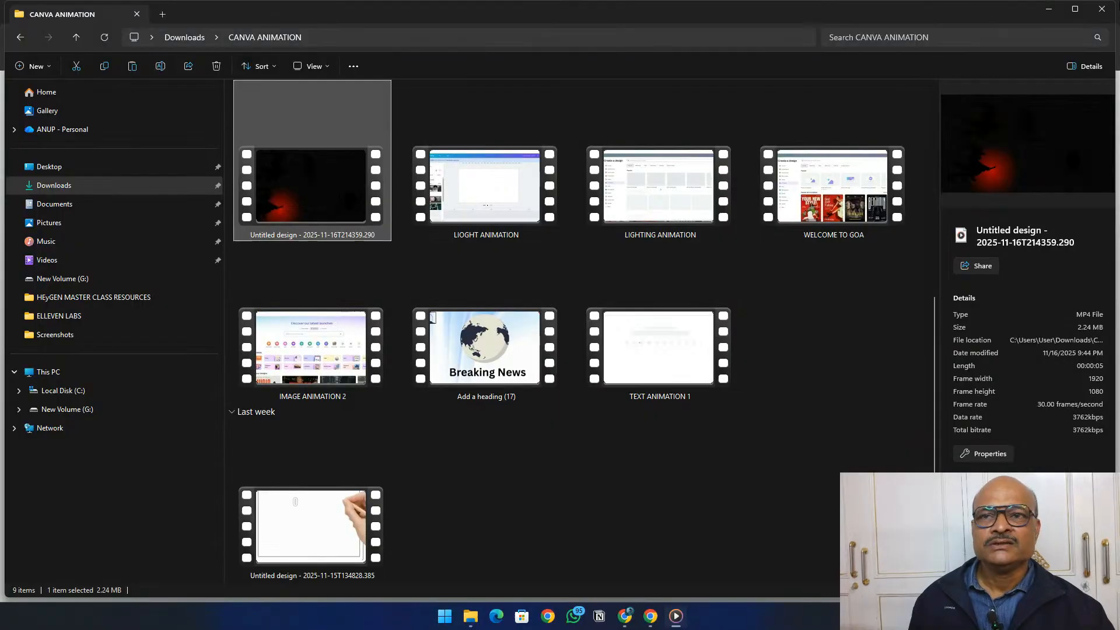
Play the LIOGHT ANIMATION recording and open the spider graphic's animation options down to the add-on effects.
double_click(498, 187)
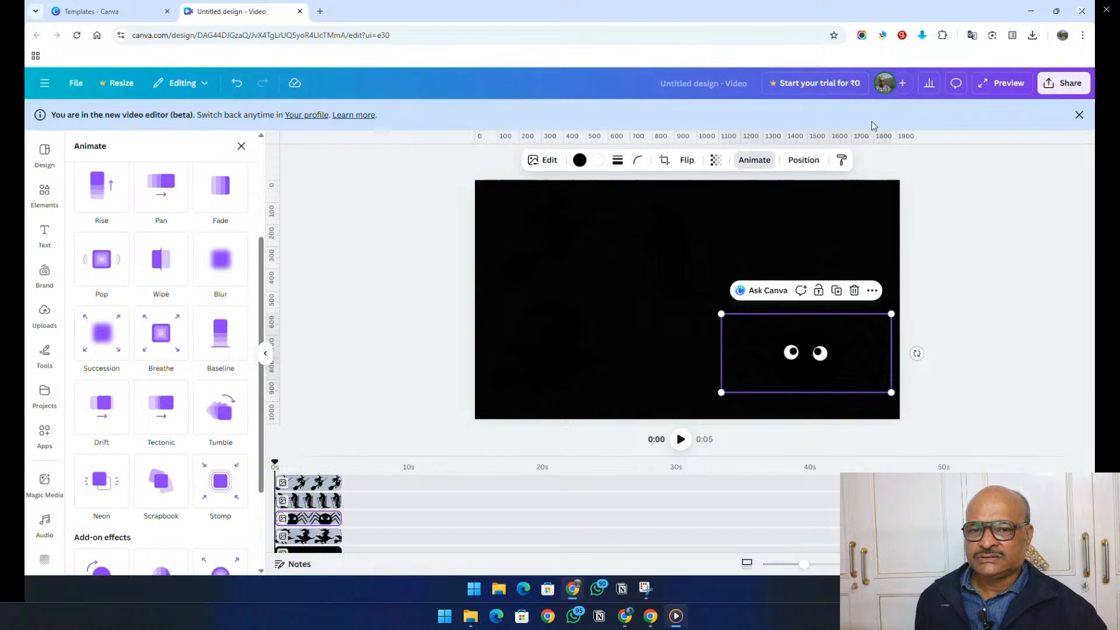
click(755, 158)
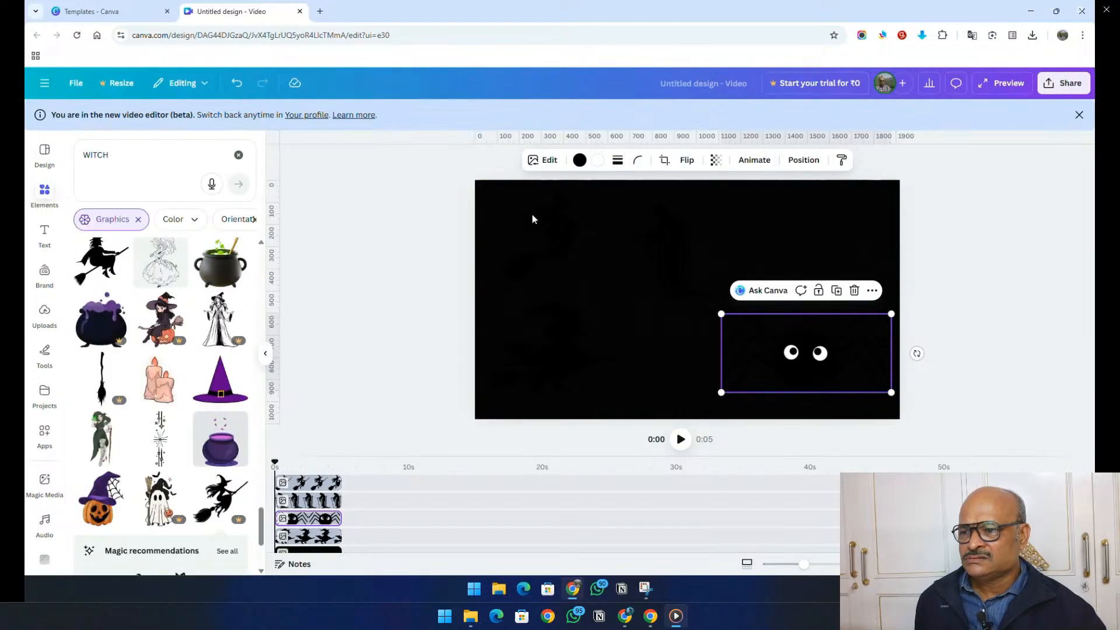
click(755, 159)
scroll(227, 416, down, 3)
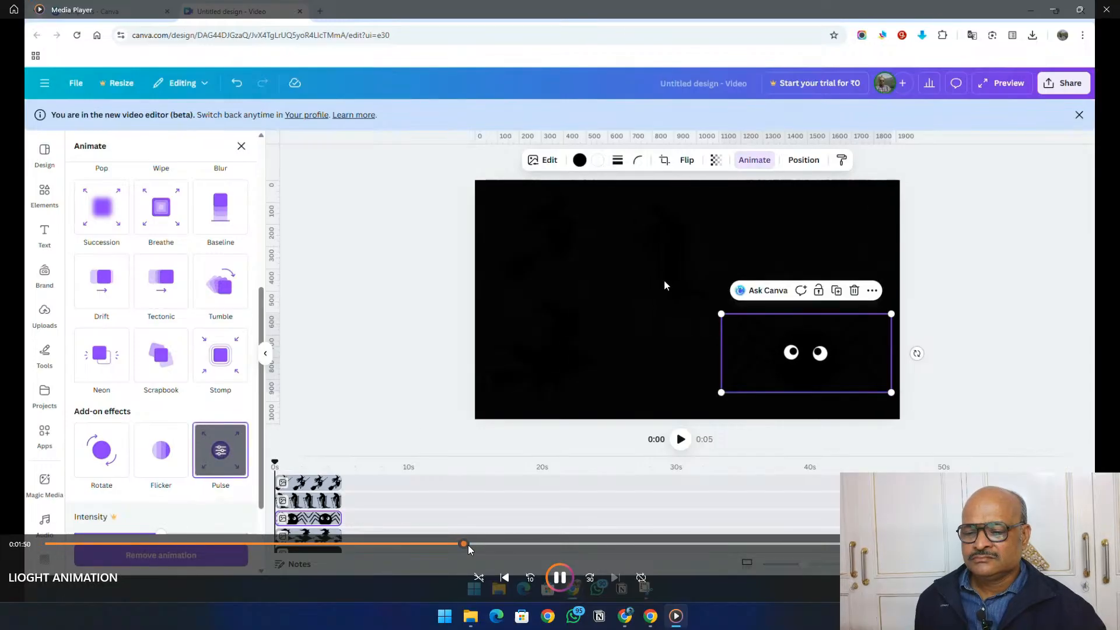
Skip ahead through the LIOGHT ANIMATION recording to watch the silhouettes being animated, and close the player.
click(502, 544)
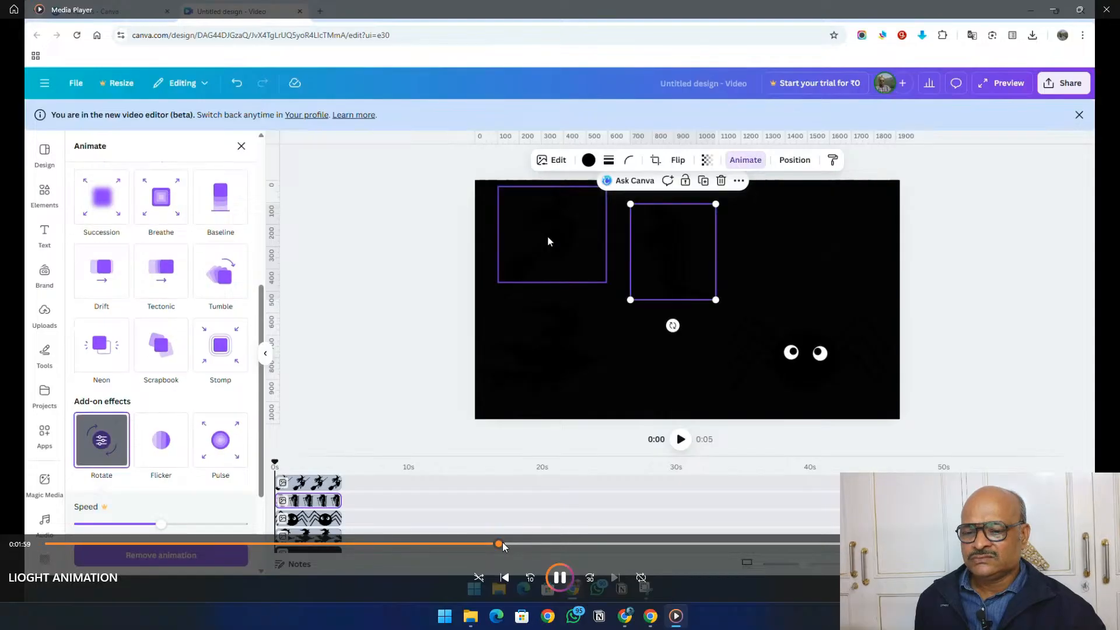
click(550, 542)
click(574, 543)
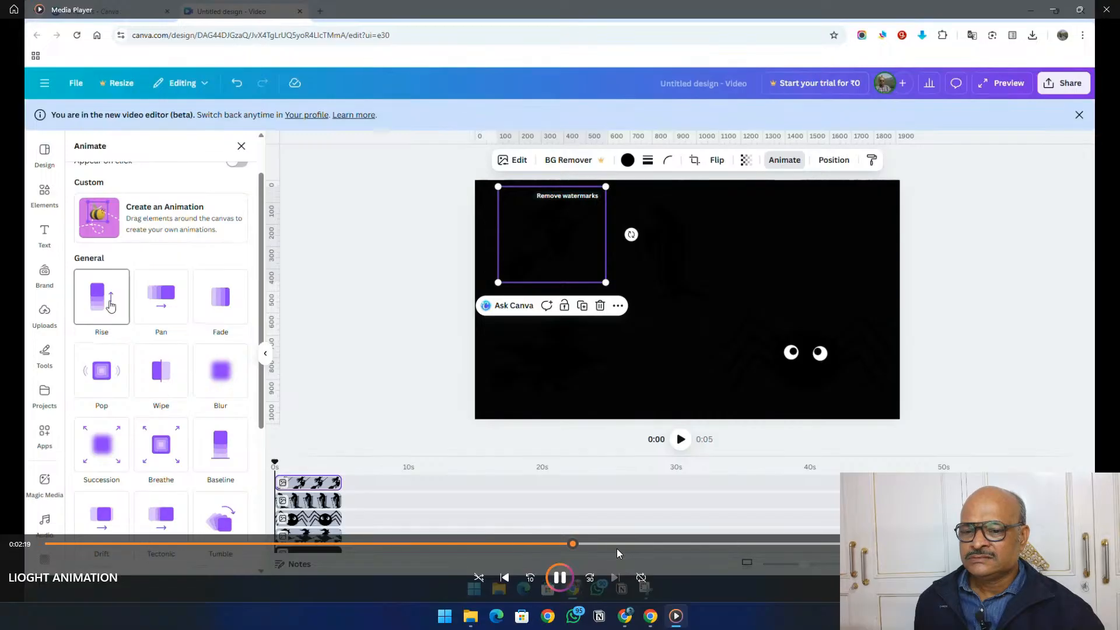
click(601, 544)
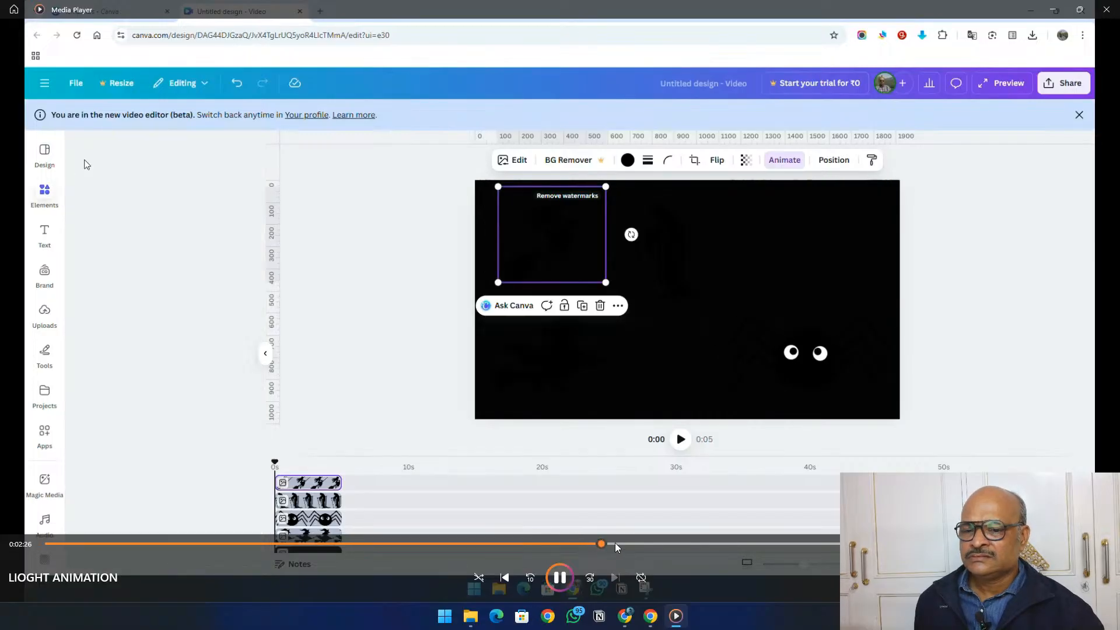
click(617, 542)
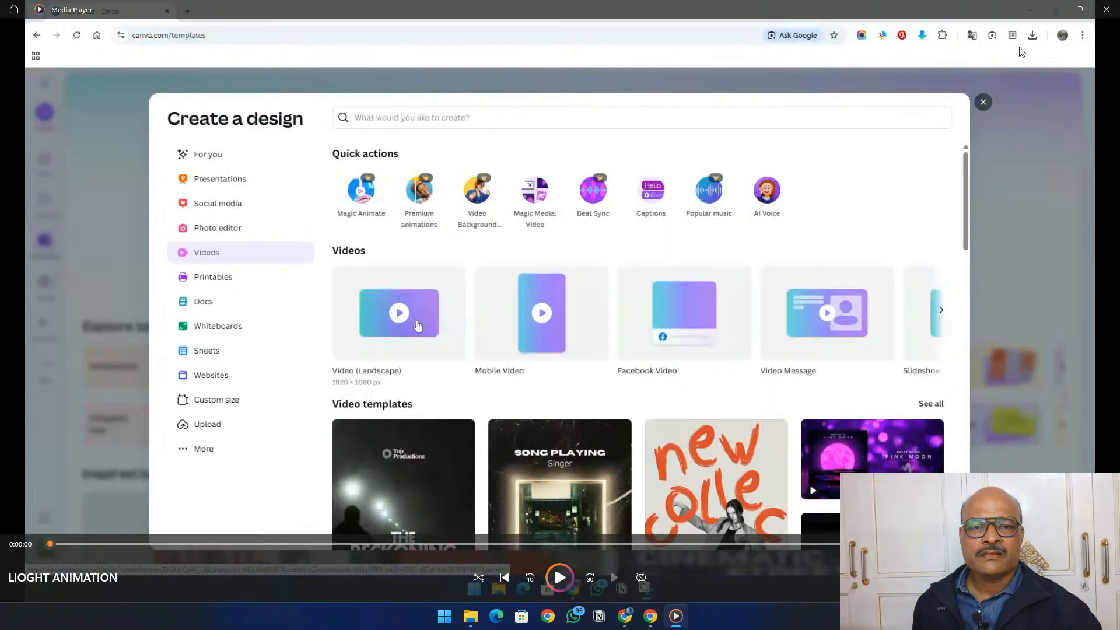
click(1107, 9)
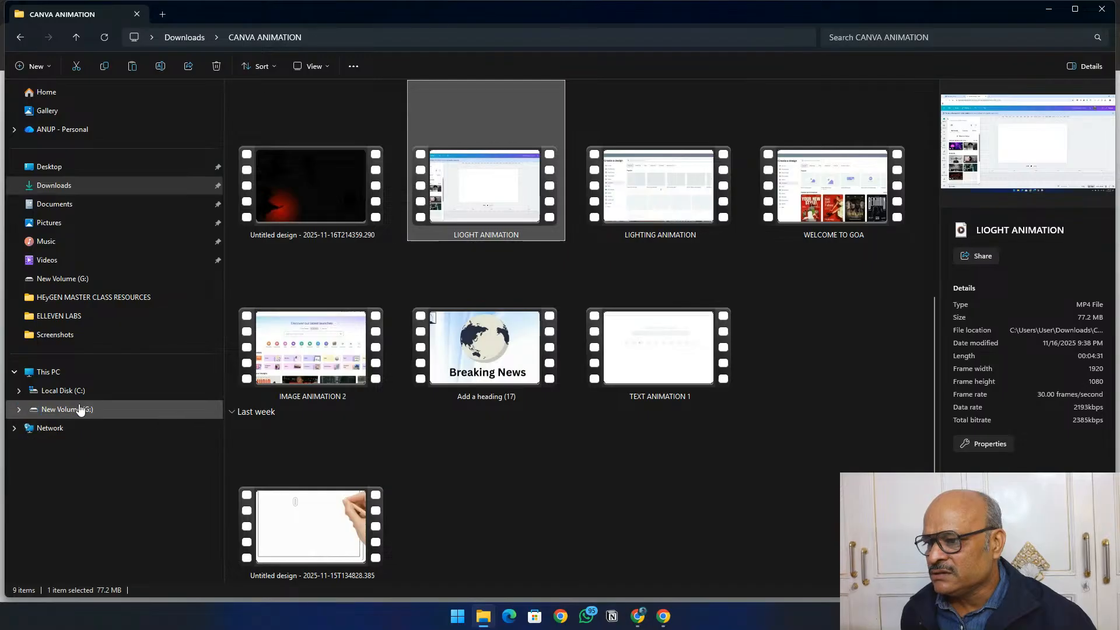
Find the white board animation video among last week's files in the Downloads folder and play it.
click(59, 186)
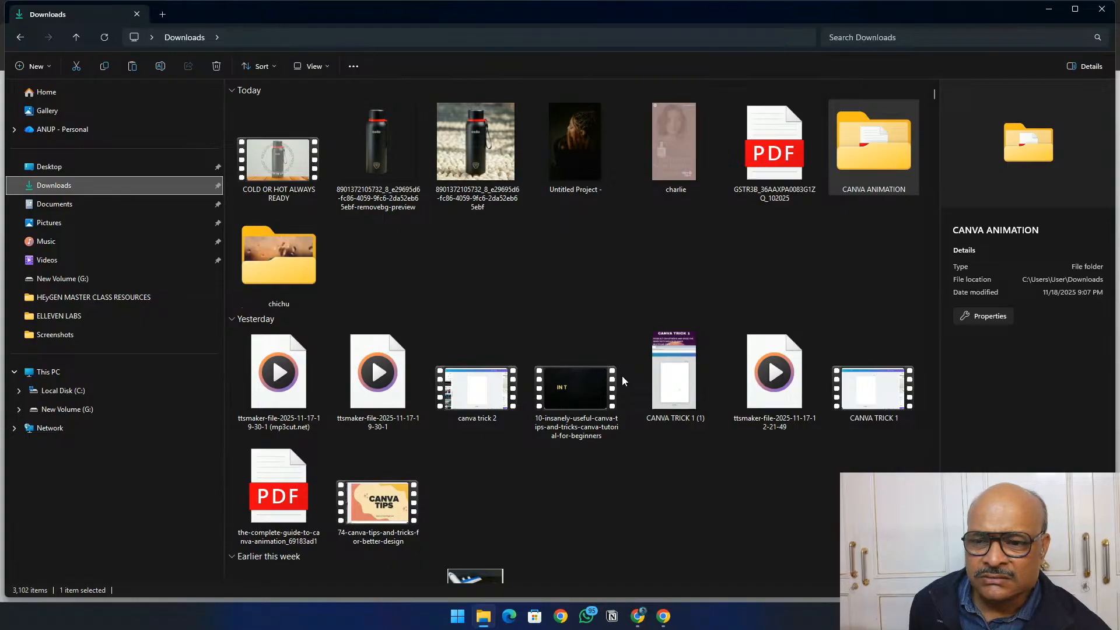
scroll(622, 379, down, 3)
scroll(623, 381, down, 5)
scroll(622, 380, up, 4)
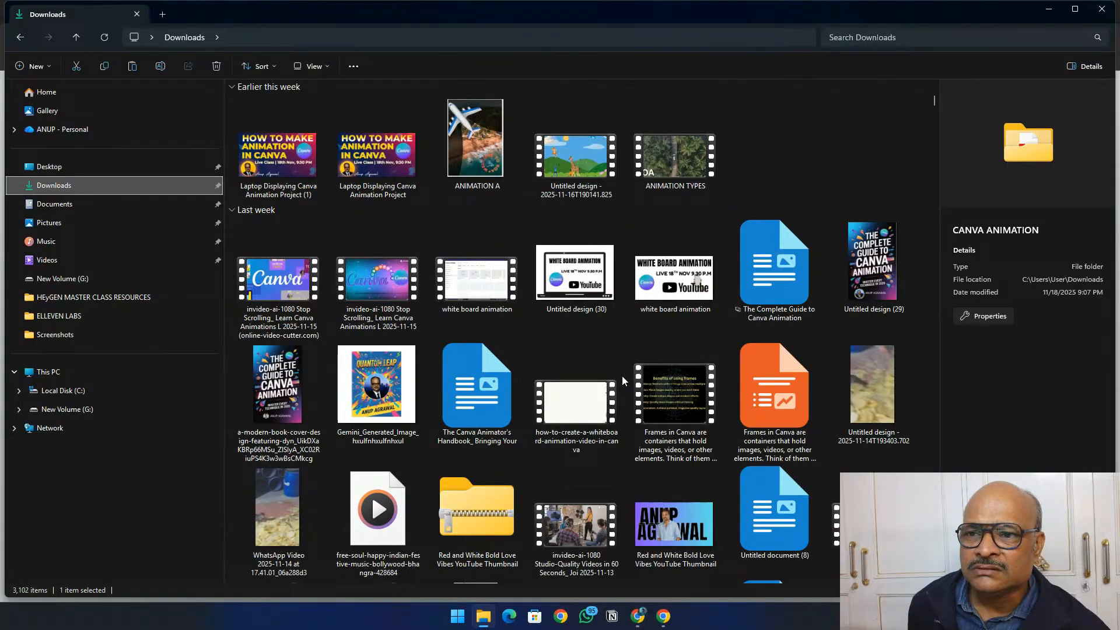
double_click(468, 287)
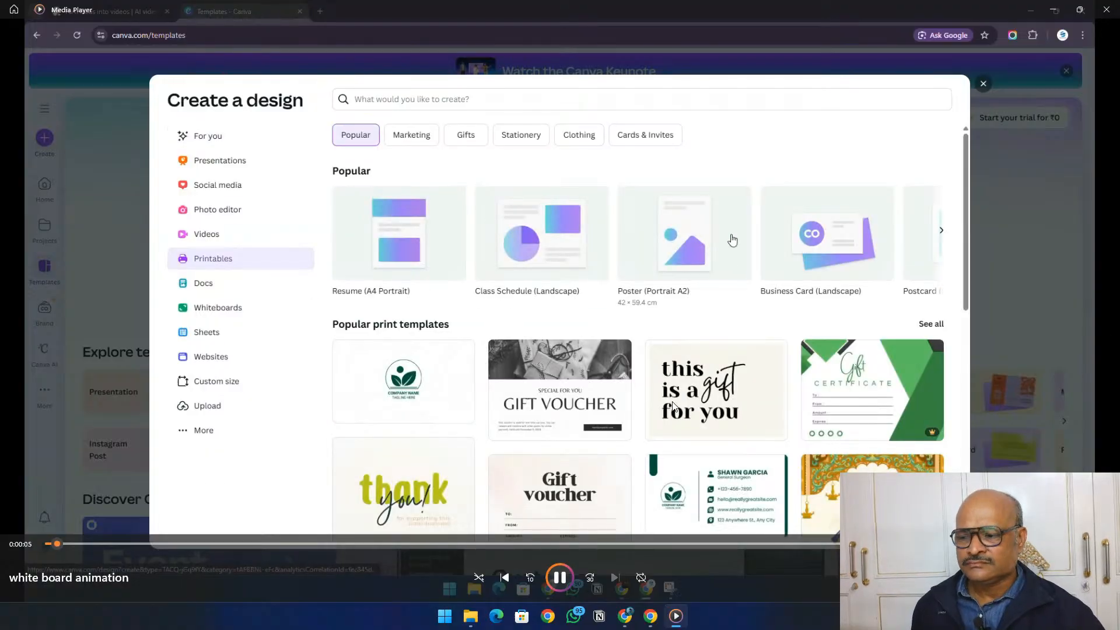
Skip through the opening part of the white board animation recording, up to the Canva and YouTube logos being added to the poster.
click(100, 547)
click(94, 545)
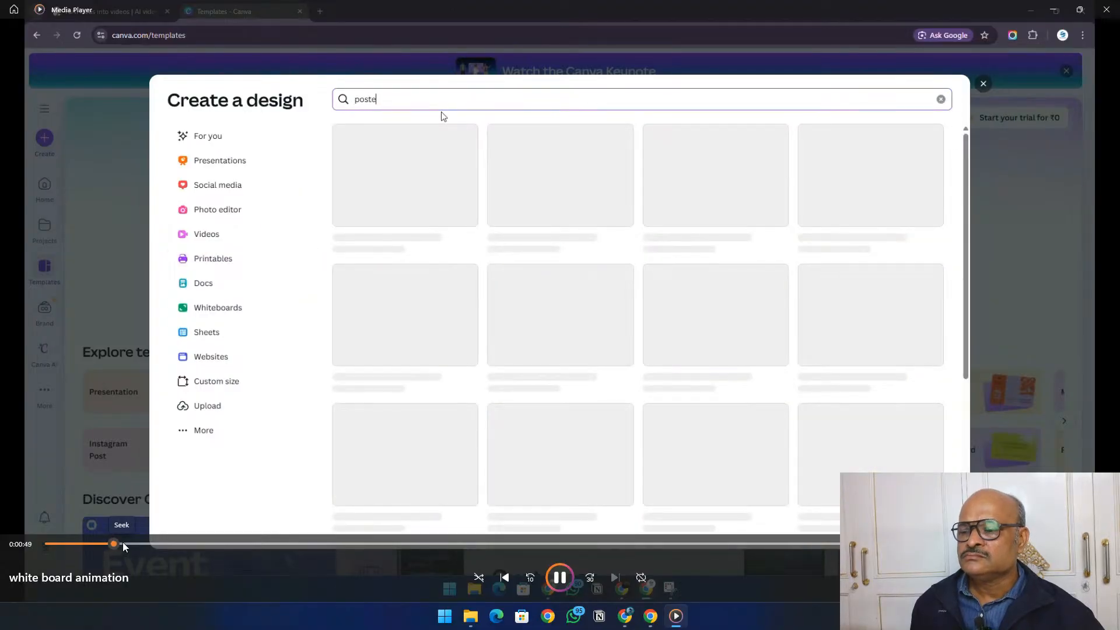
click(123, 543)
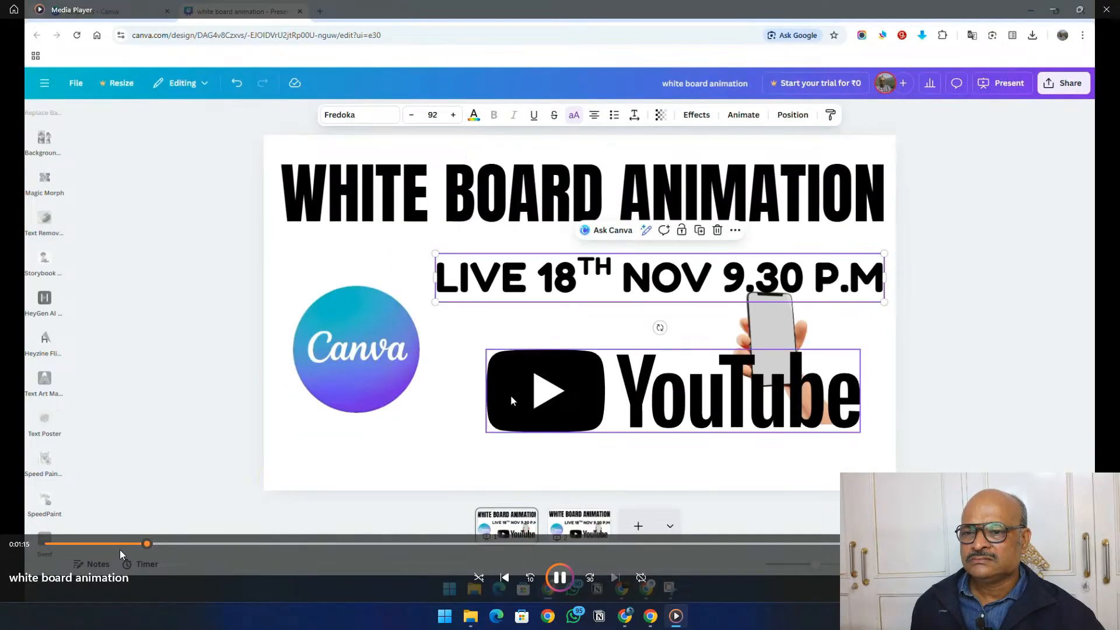
click(166, 540)
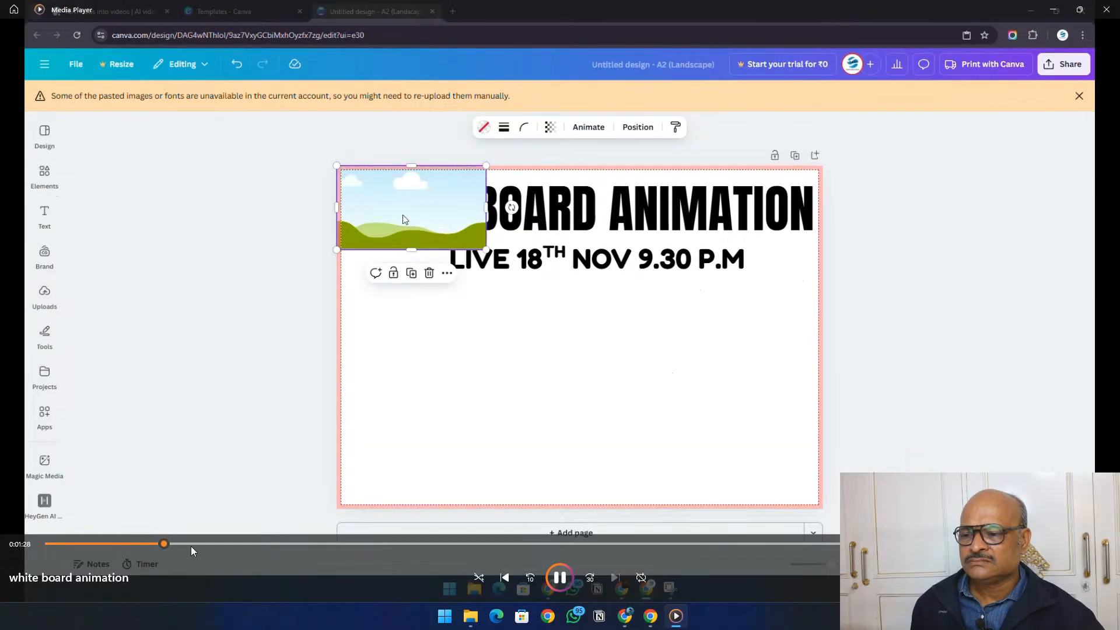
click(191, 547)
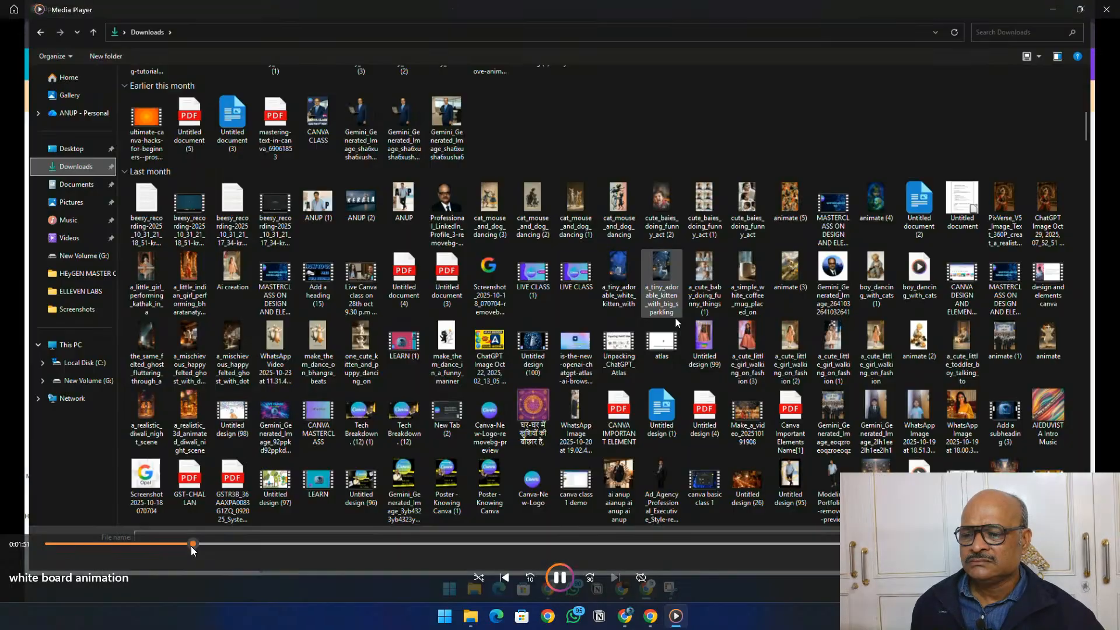
click(221, 543)
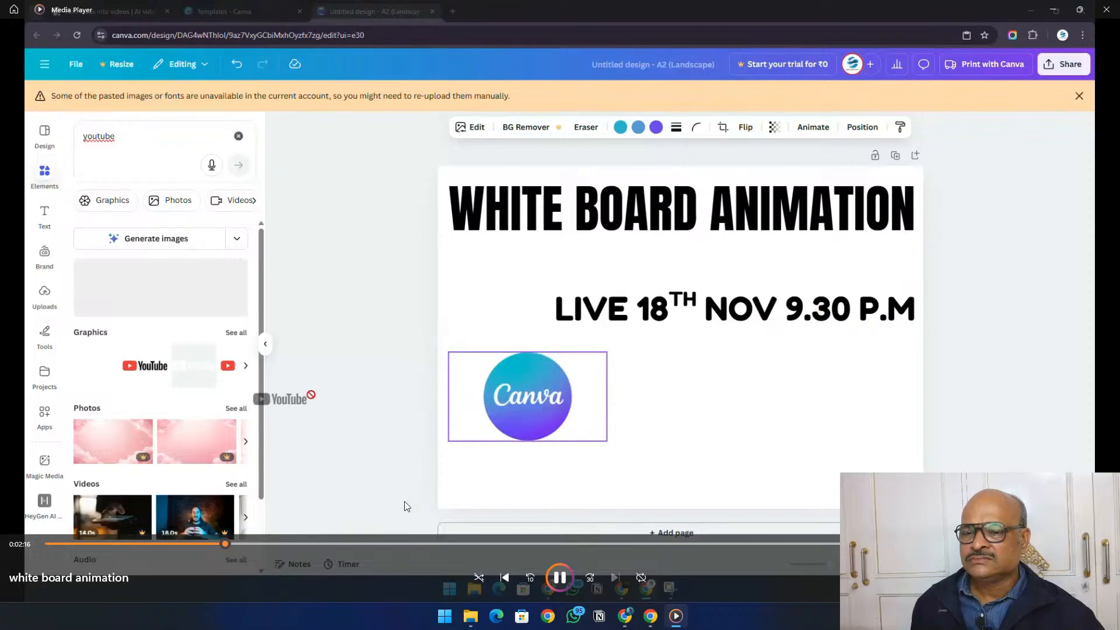
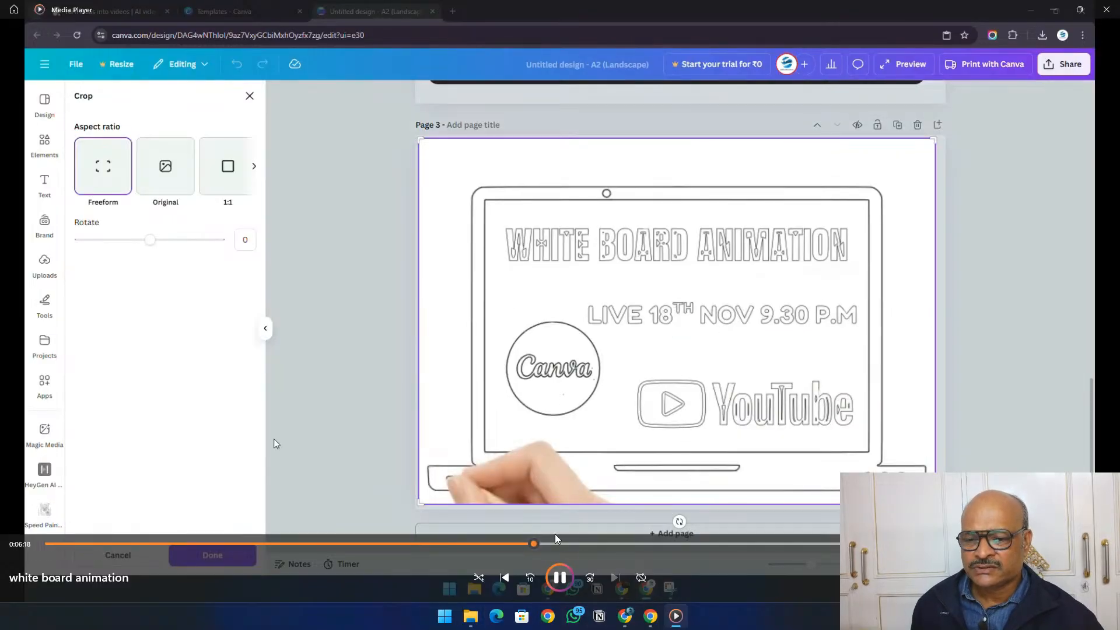
Skip ahead through the Speed Painter part of the white board animation recording to review how the hand-drawn video is generated.
click(545, 545)
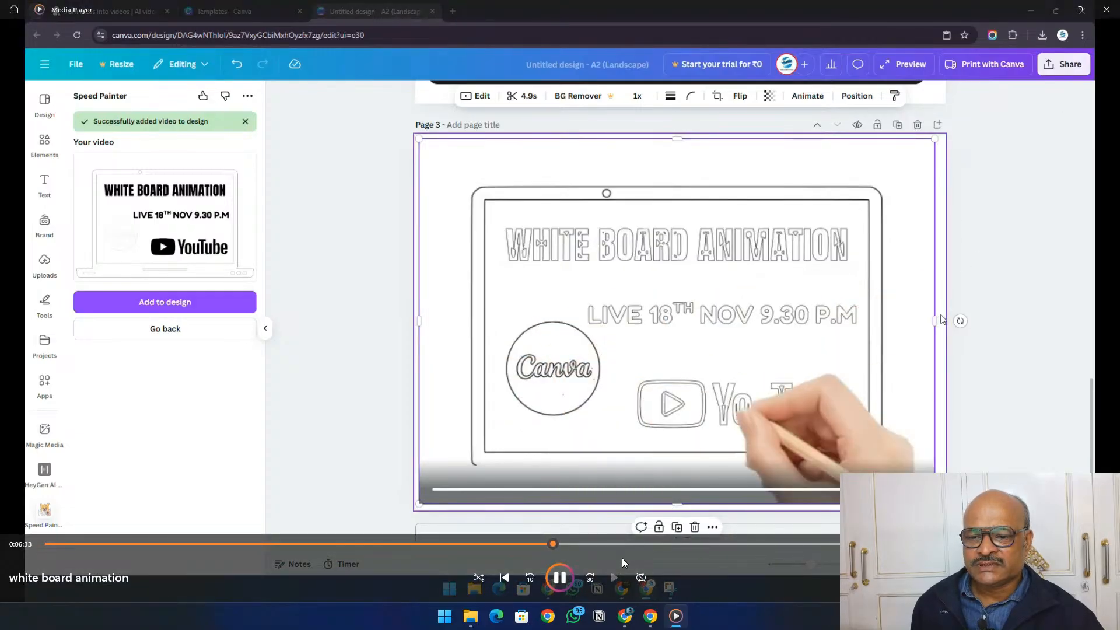
click(583, 544)
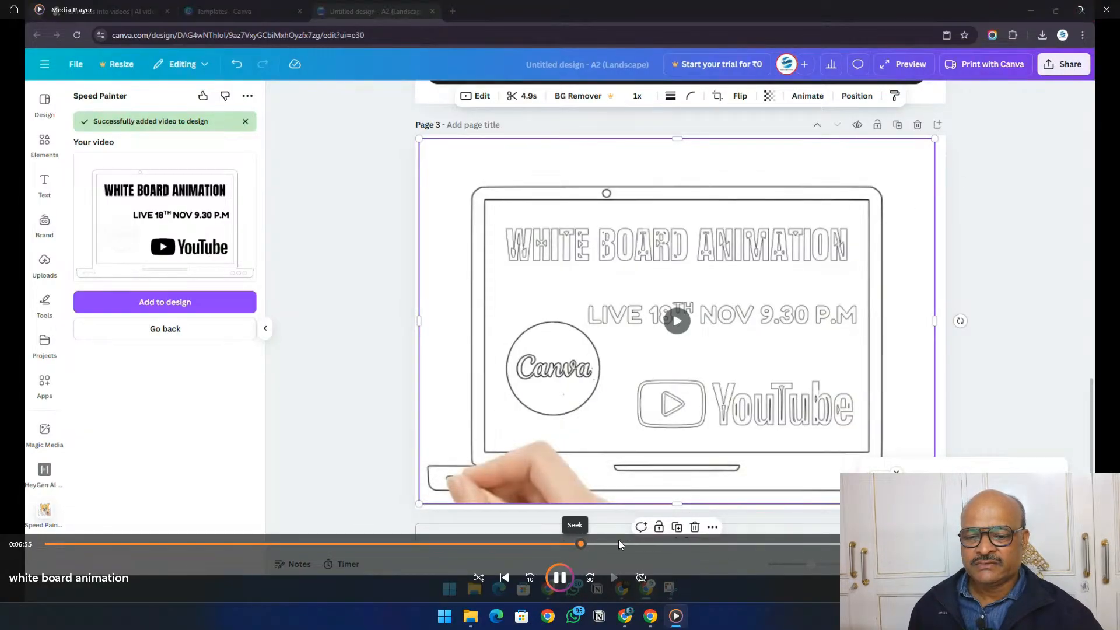
click(610, 544)
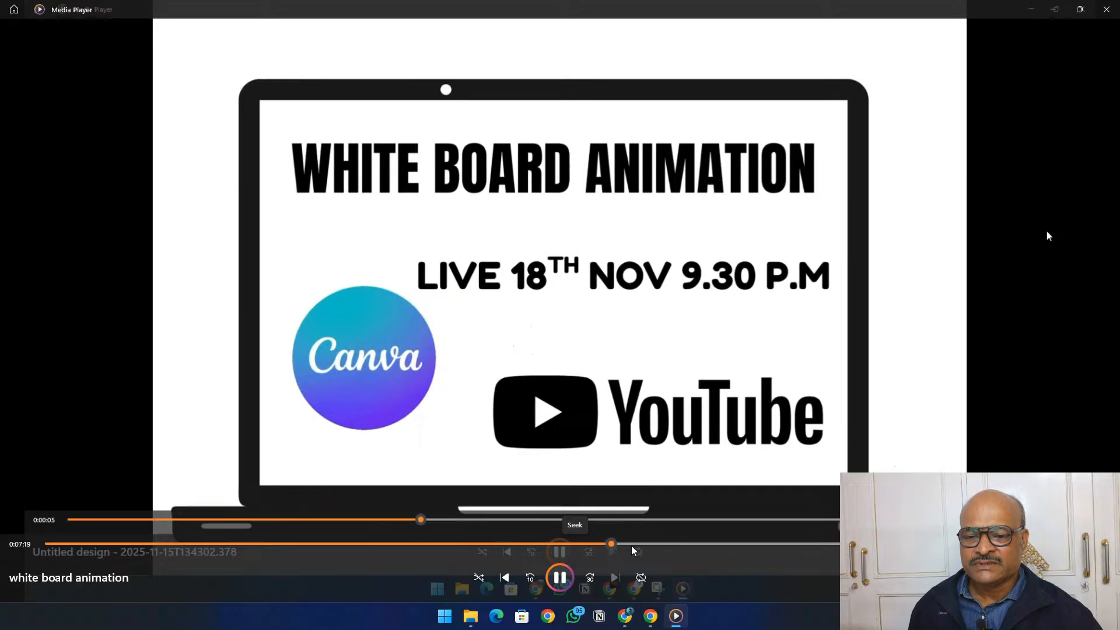
click(641, 544)
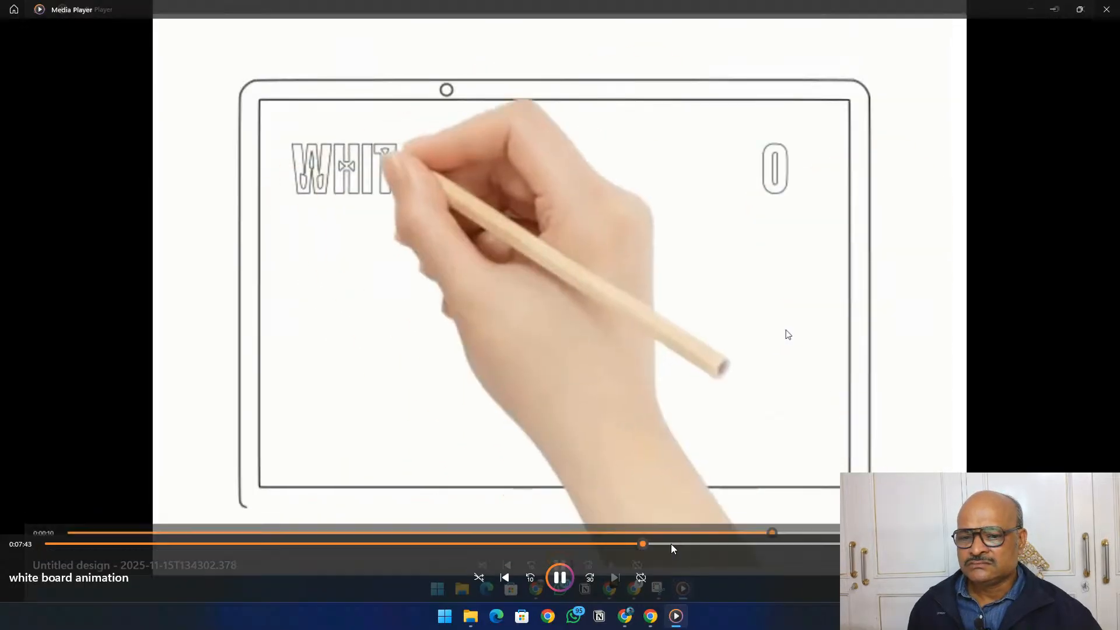
click(670, 544)
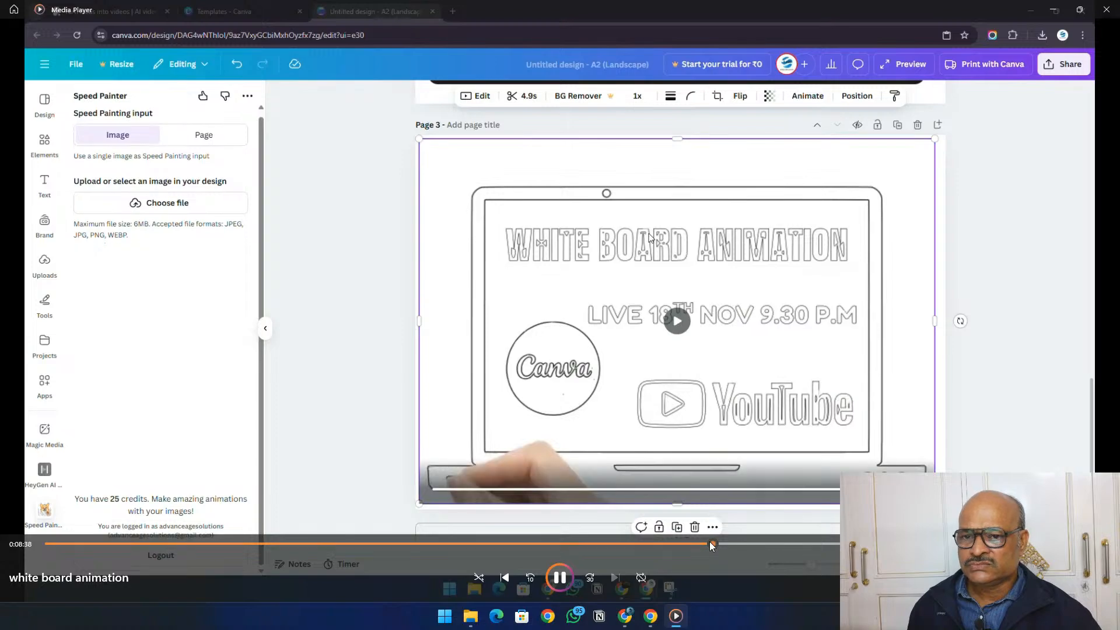
click(713, 544)
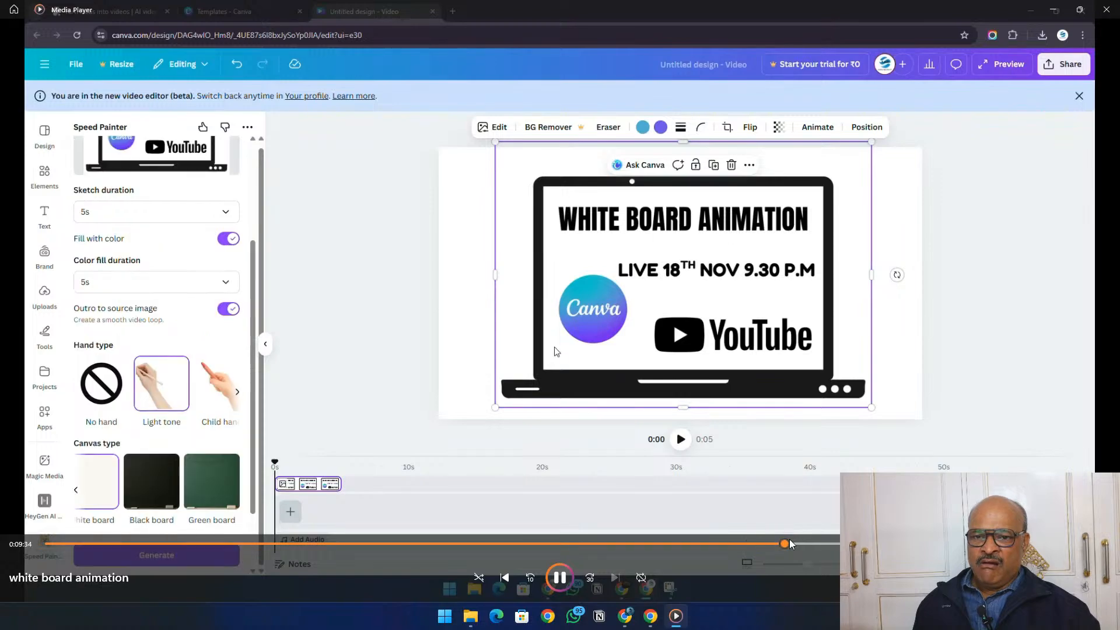
click(814, 544)
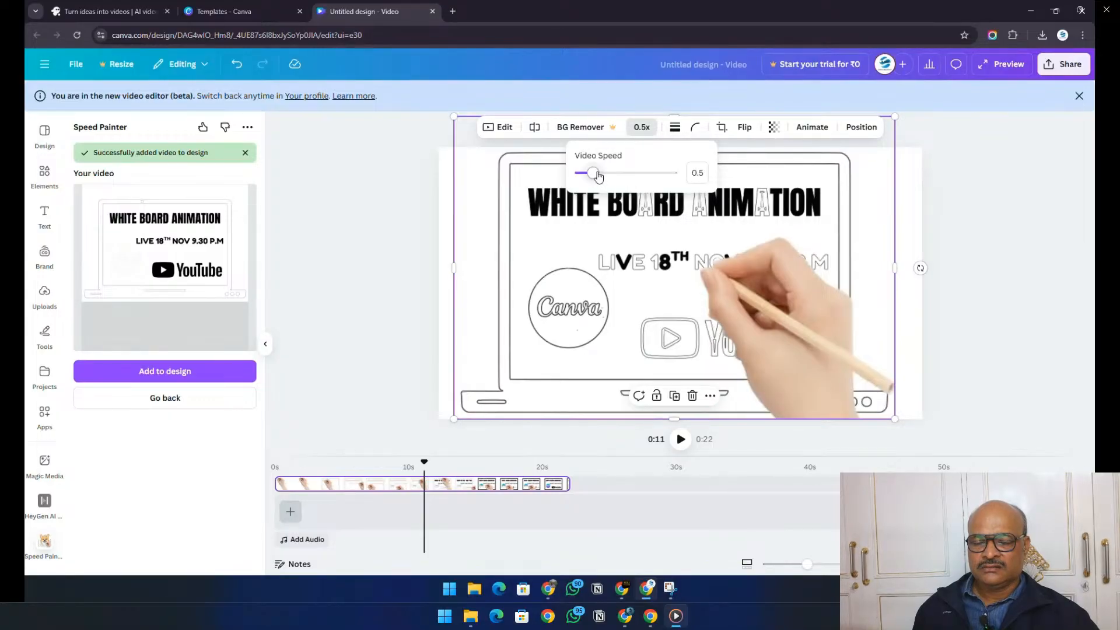
Set the whiteboard video's speed to 0.25 and play the design from the start.
drag(589, 178, 582, 180)
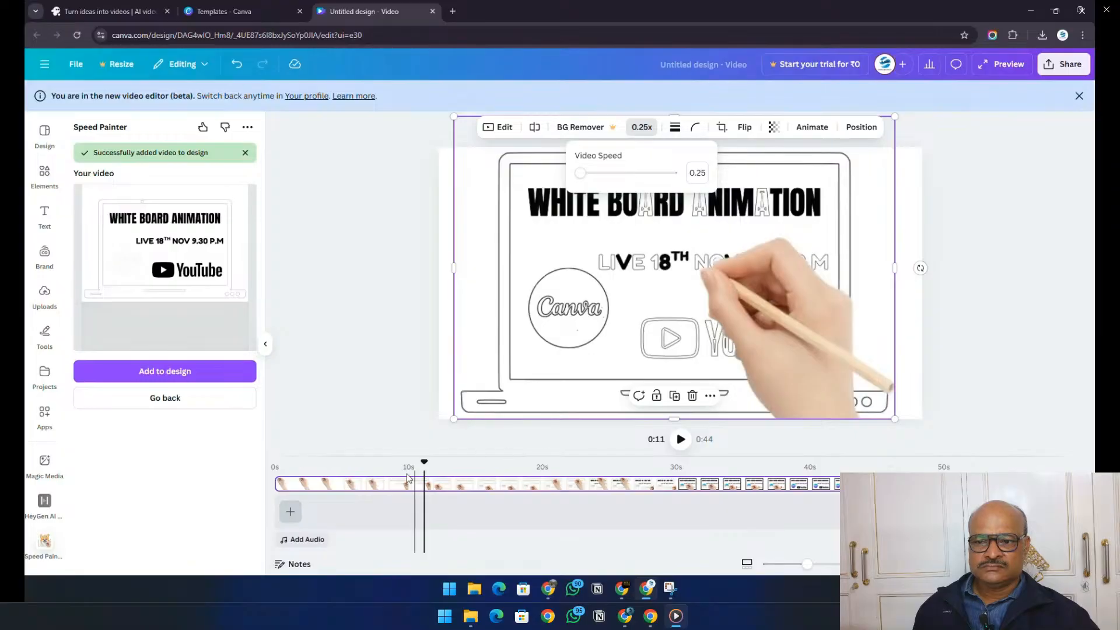
drag(421, 465, 275, 464)
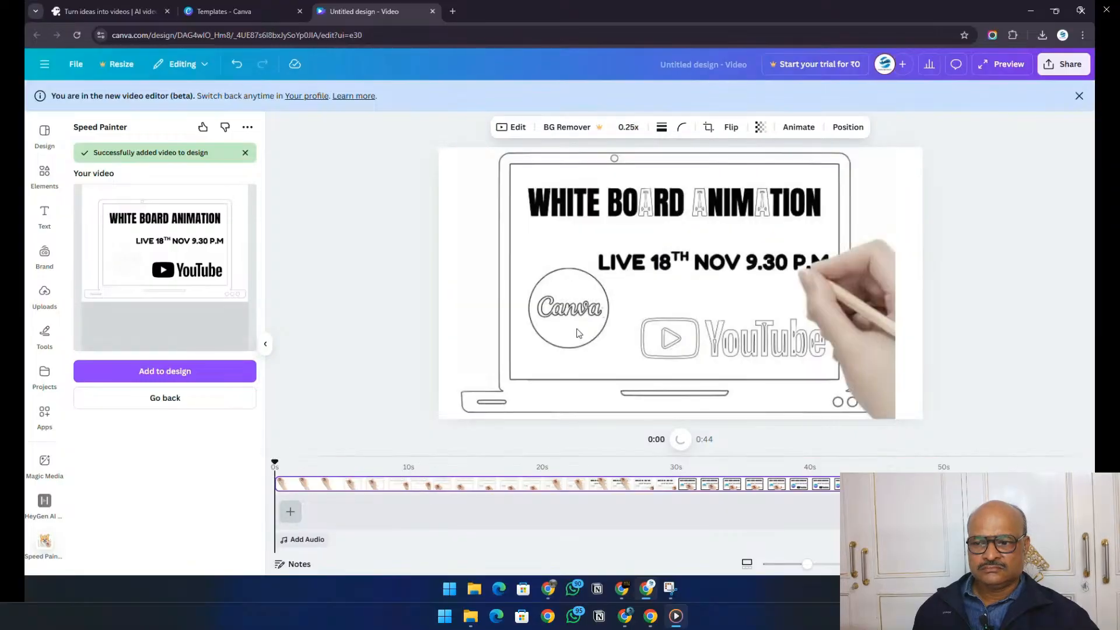
click(681, 440)
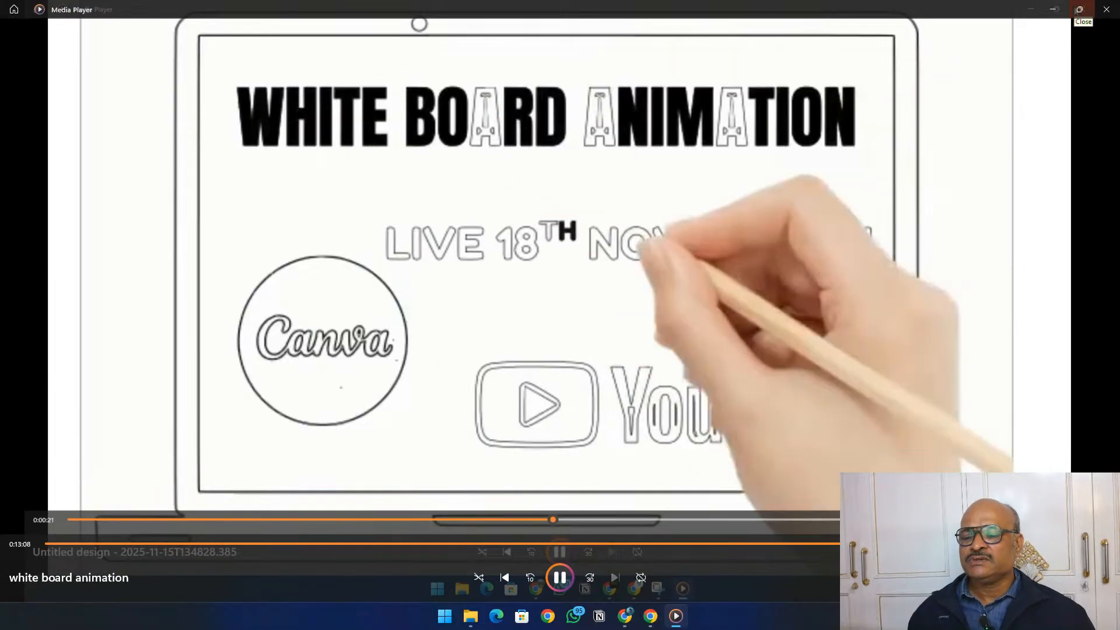
Close the exported whiteboard video and the white board animation recording.
click(1084, 10)
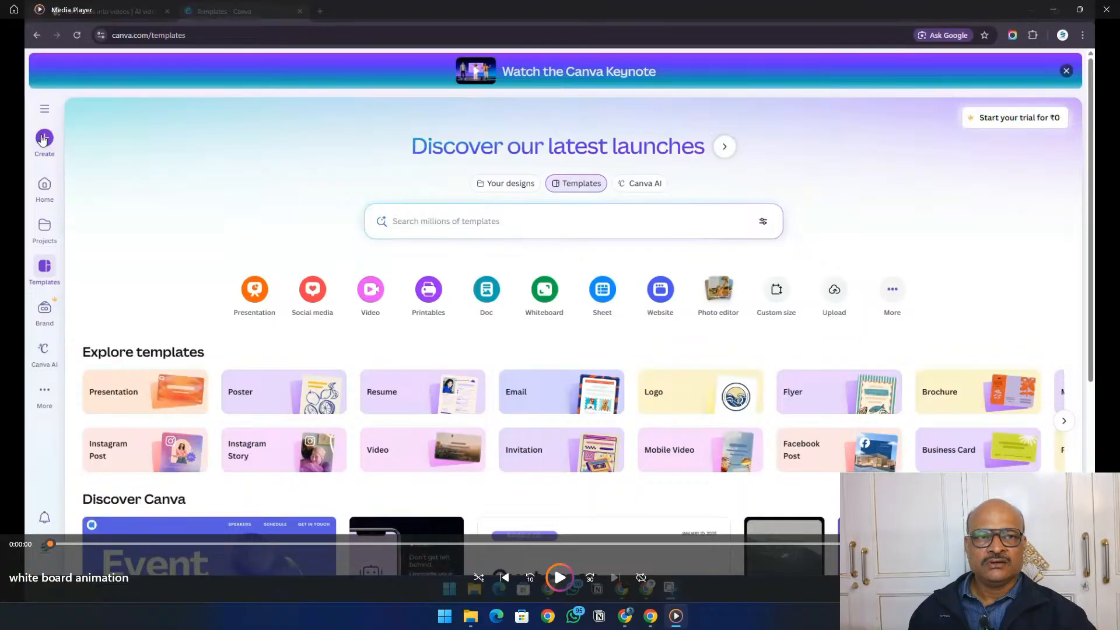
click(1103, 11)
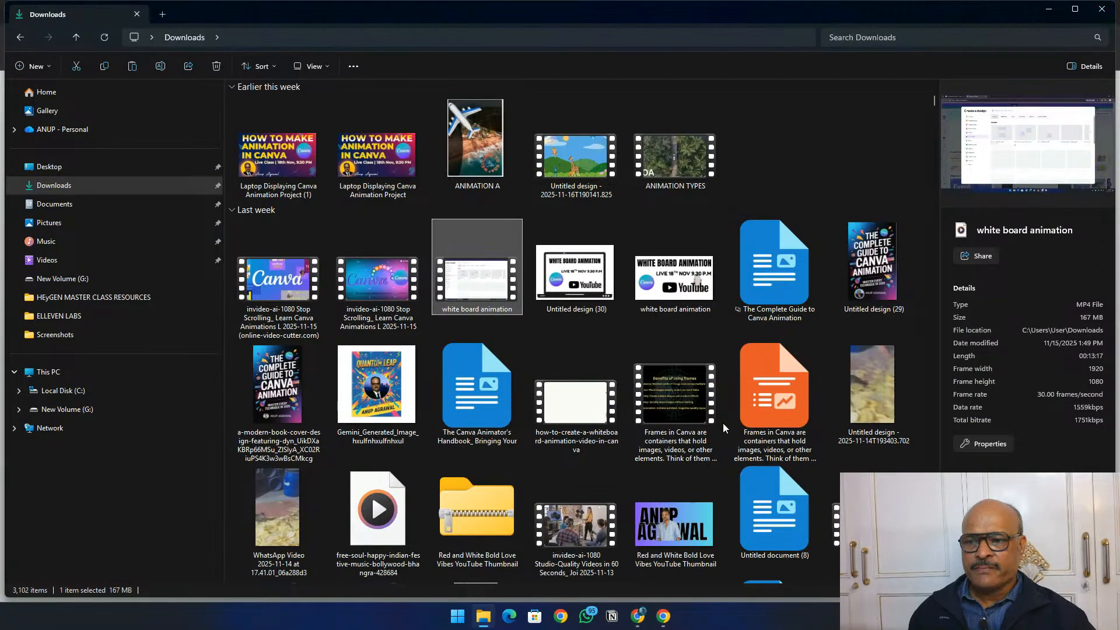
Switch to WhatsApp and search the chats for the account owner's first name.
click(586, 616)
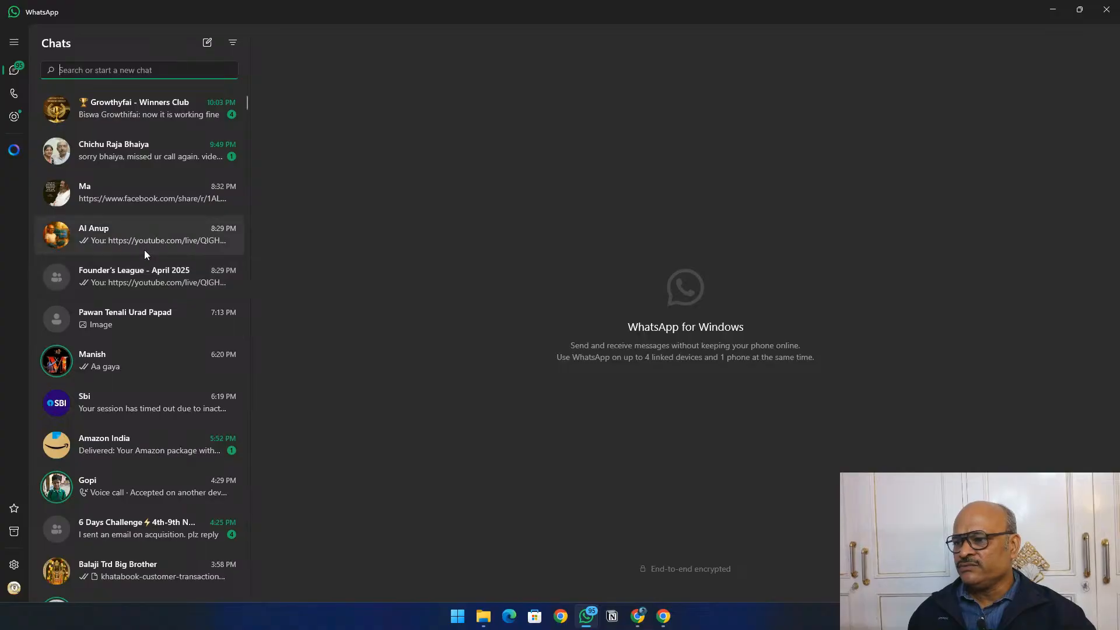
scroll(149, 258, down, 4)
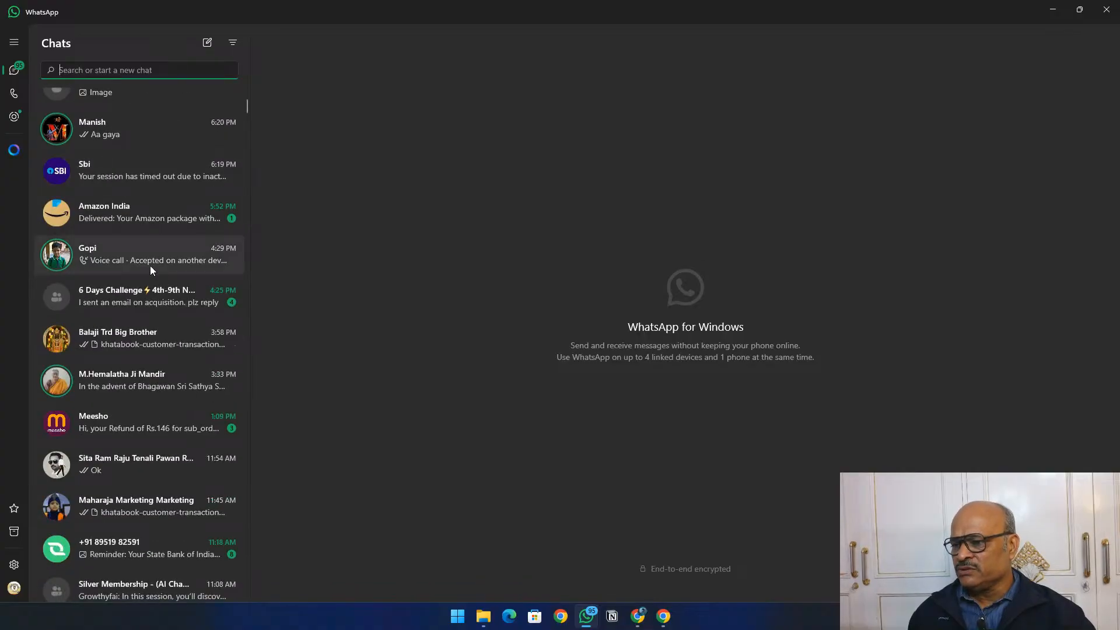
scroll(150, 266, down, 8)
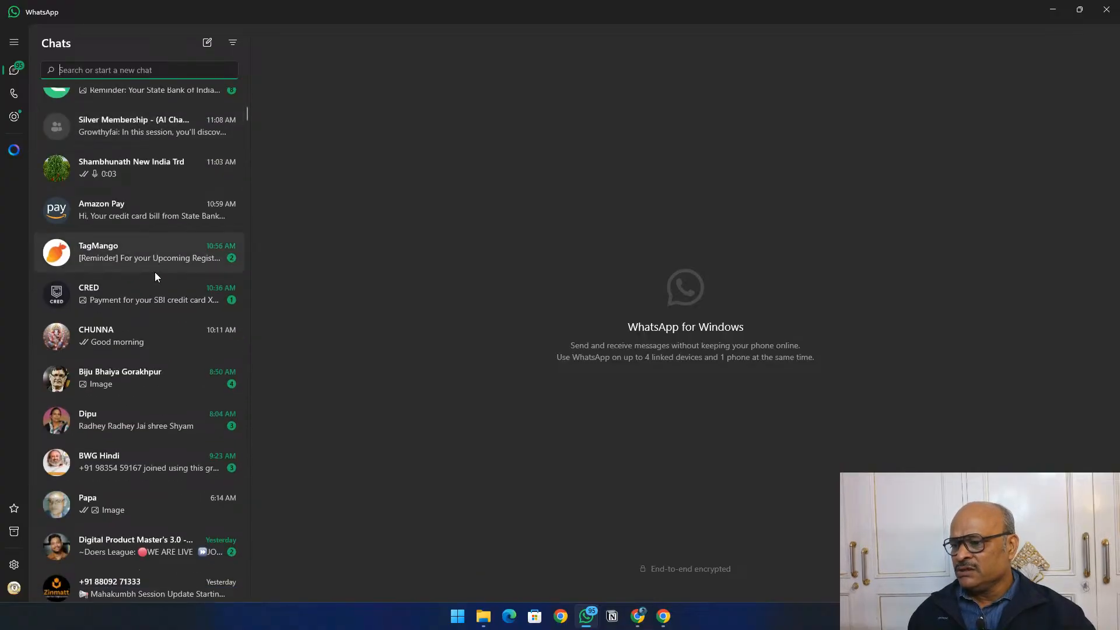
scroll(155, 272, up, 12)
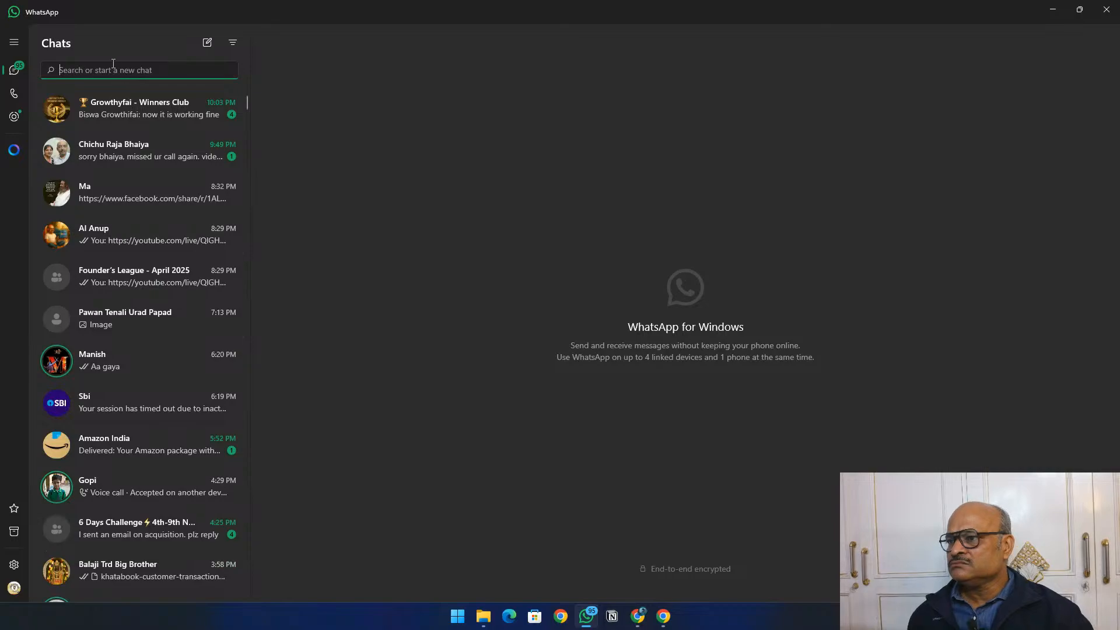
text(A)
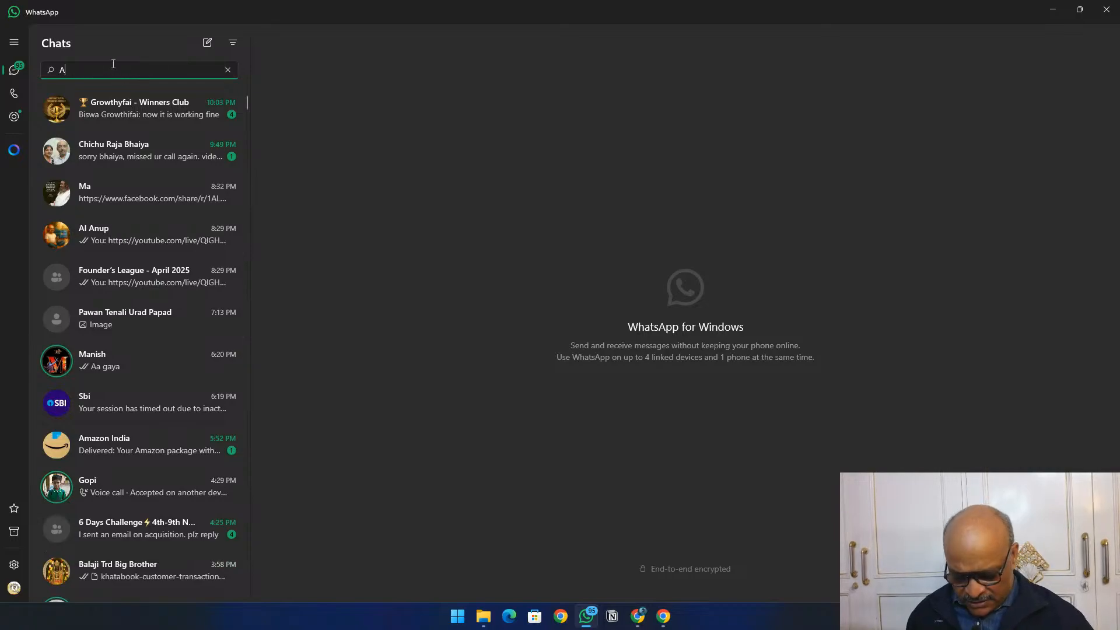
text(NUP)
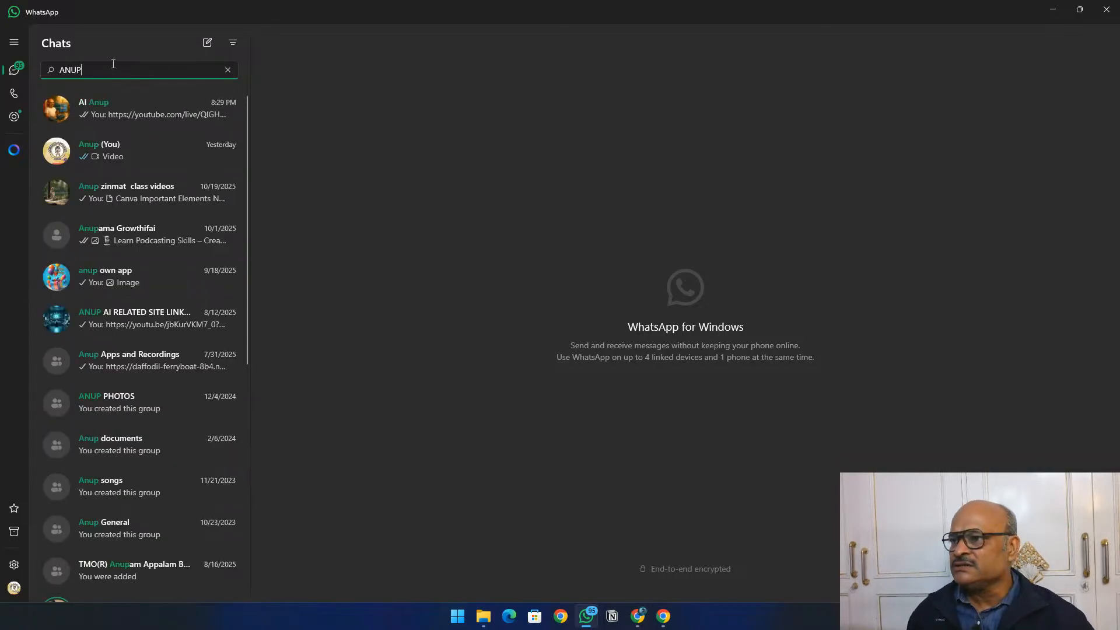
Open the message-yourself chat and follow its link to The Complete Guide to Canva Animation e-book.
click(135, 155)
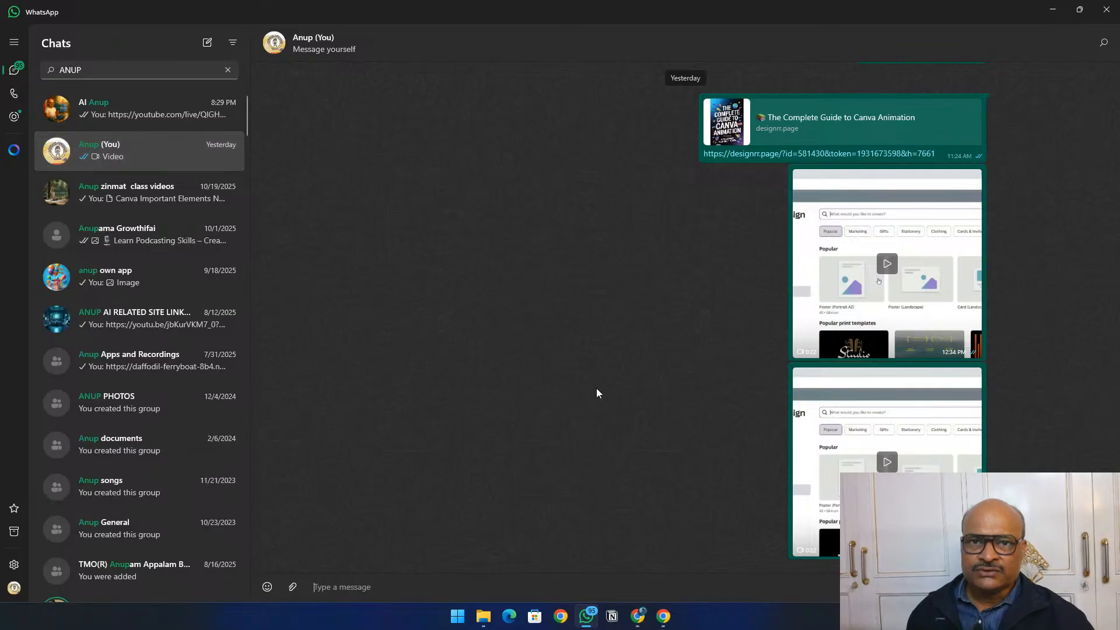
scroll(712, 333, up, 2)
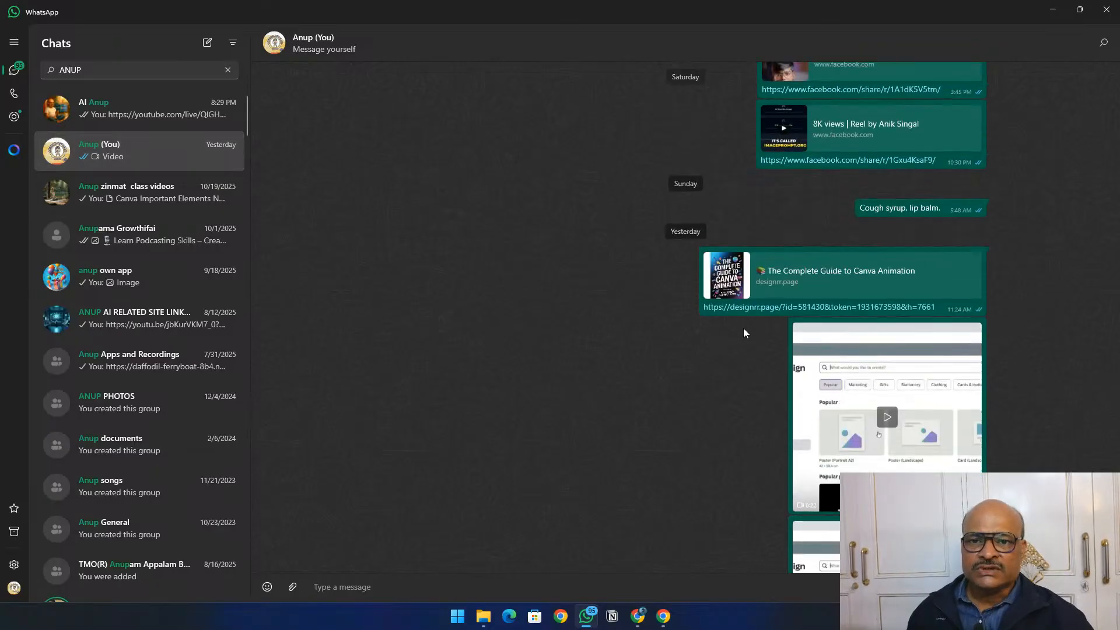
click(773, 308)
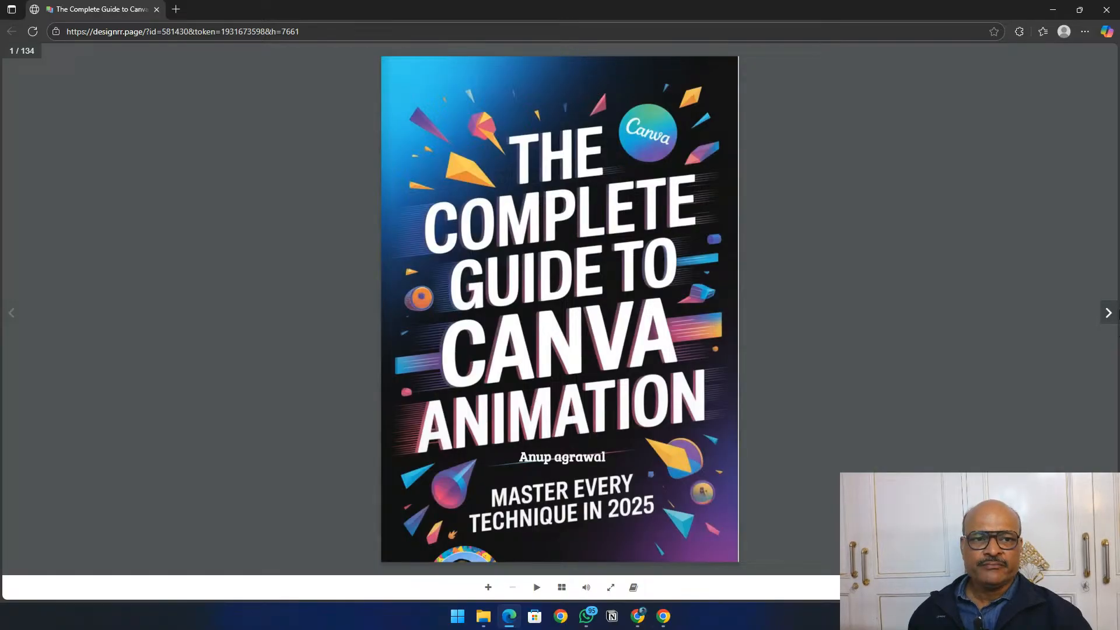
Page forward through The Complete Guide to Canva Animation, examining its chapters on page, entrance and exit animations.
click(1112, 320)
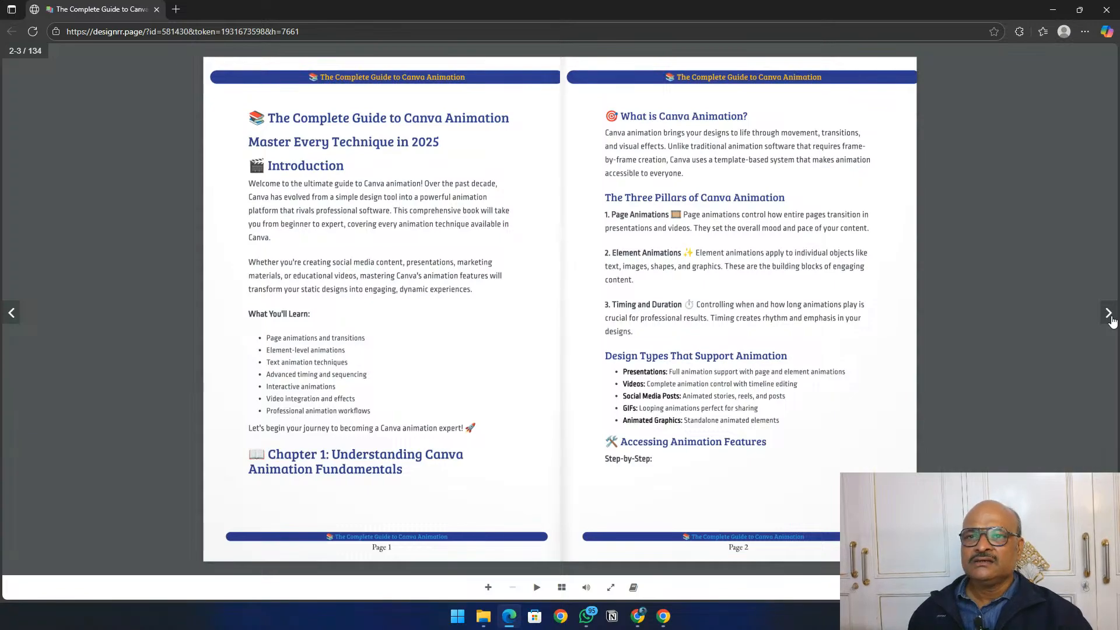
click(1112, 320)
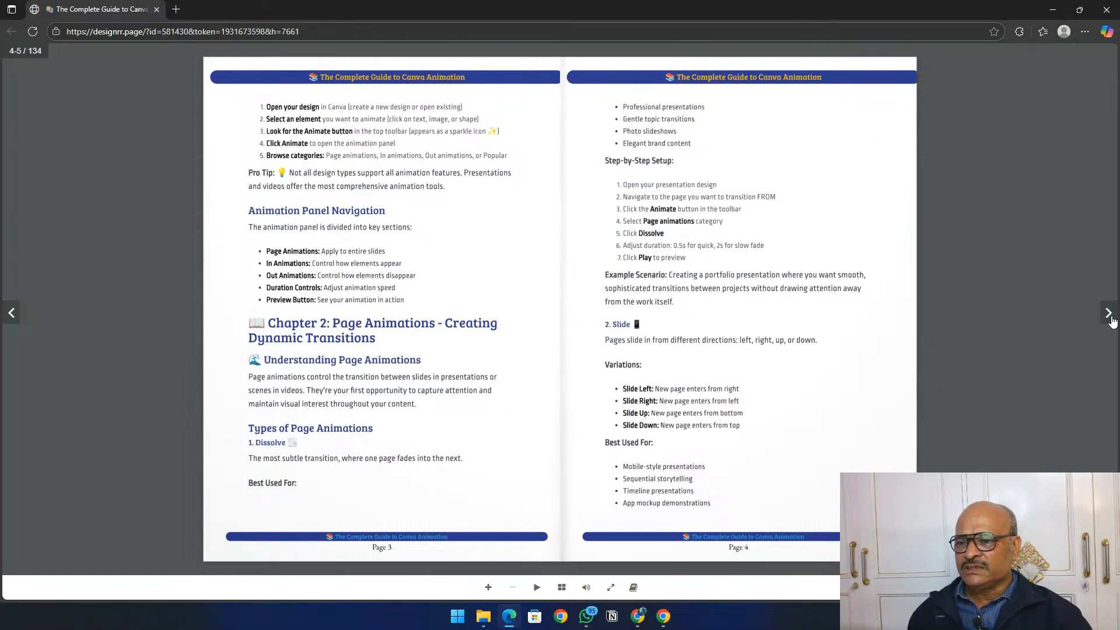
click(1109, 313)
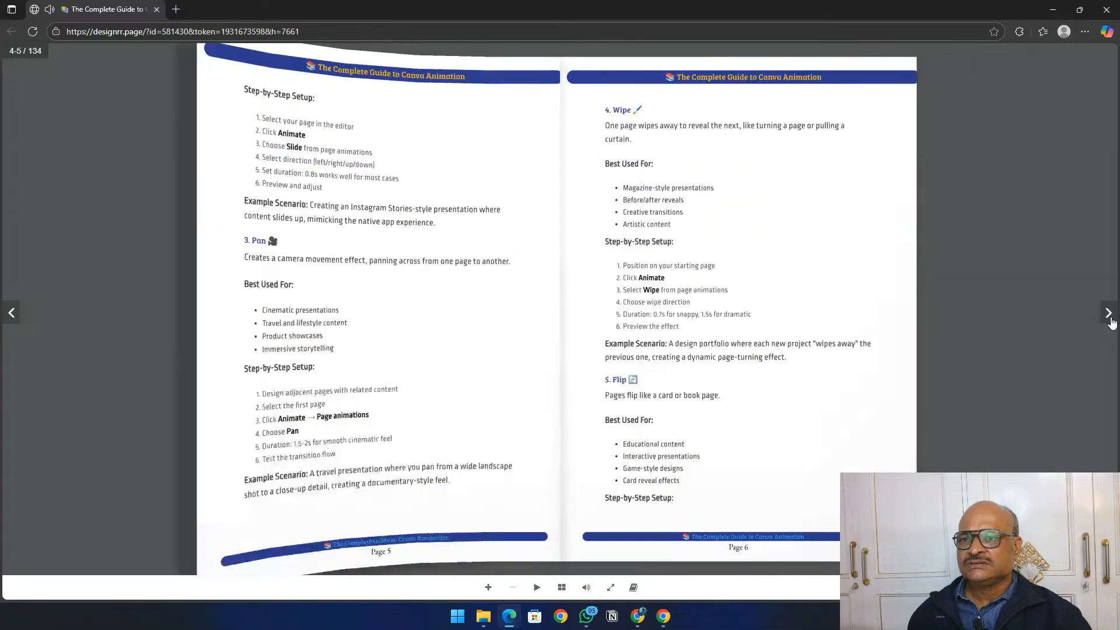
click(1108, 313)
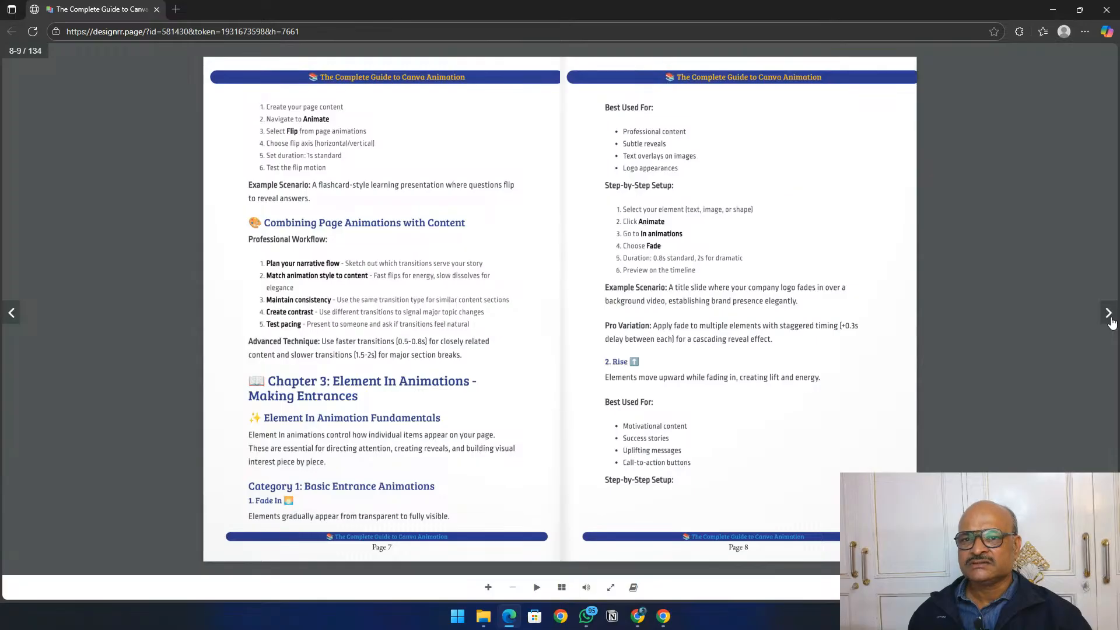
click(1111, 318)
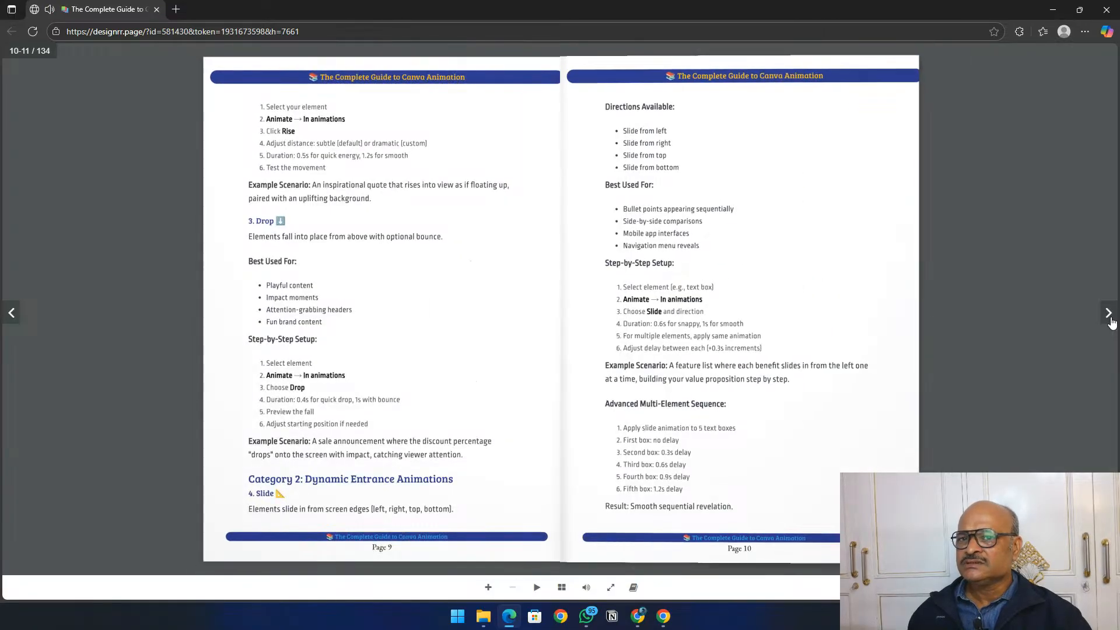
click(1110, 318)
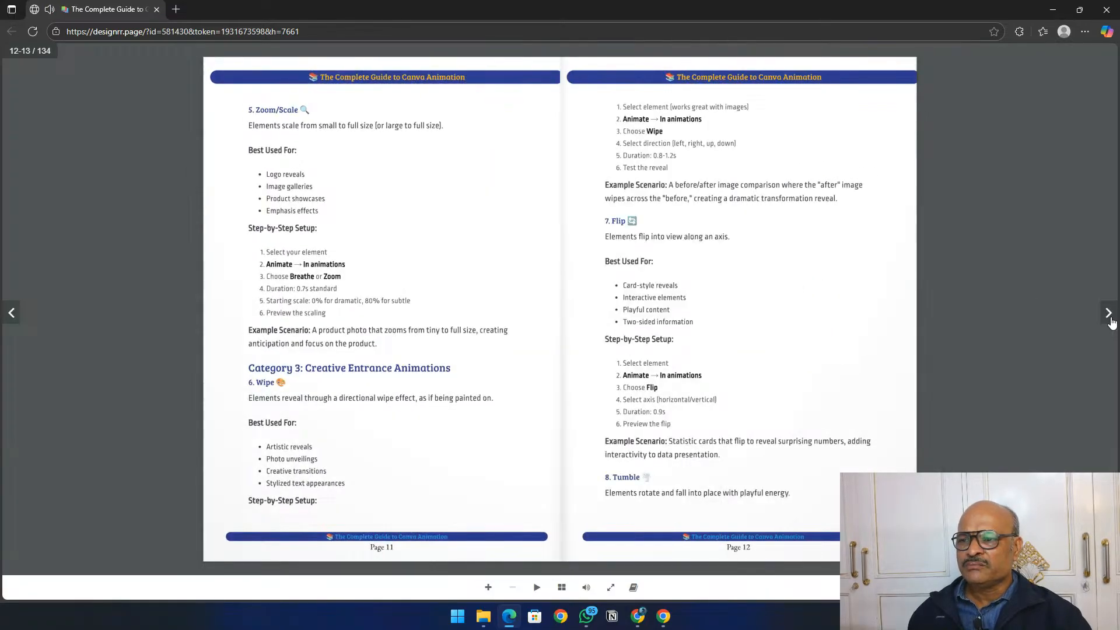
click(1110, 318)
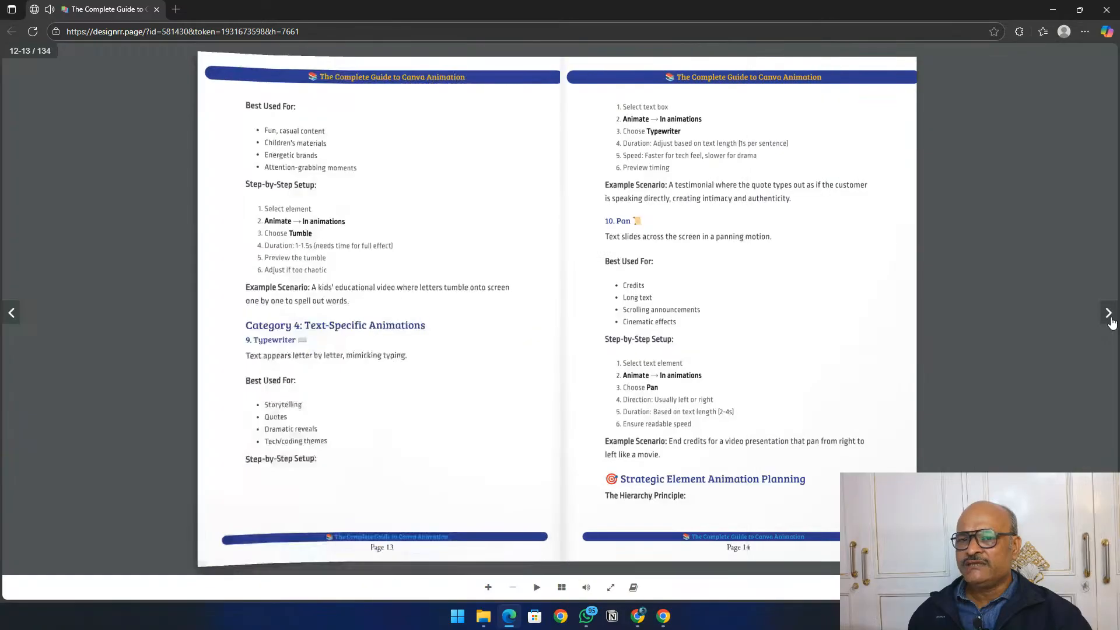
click(1111, 320)
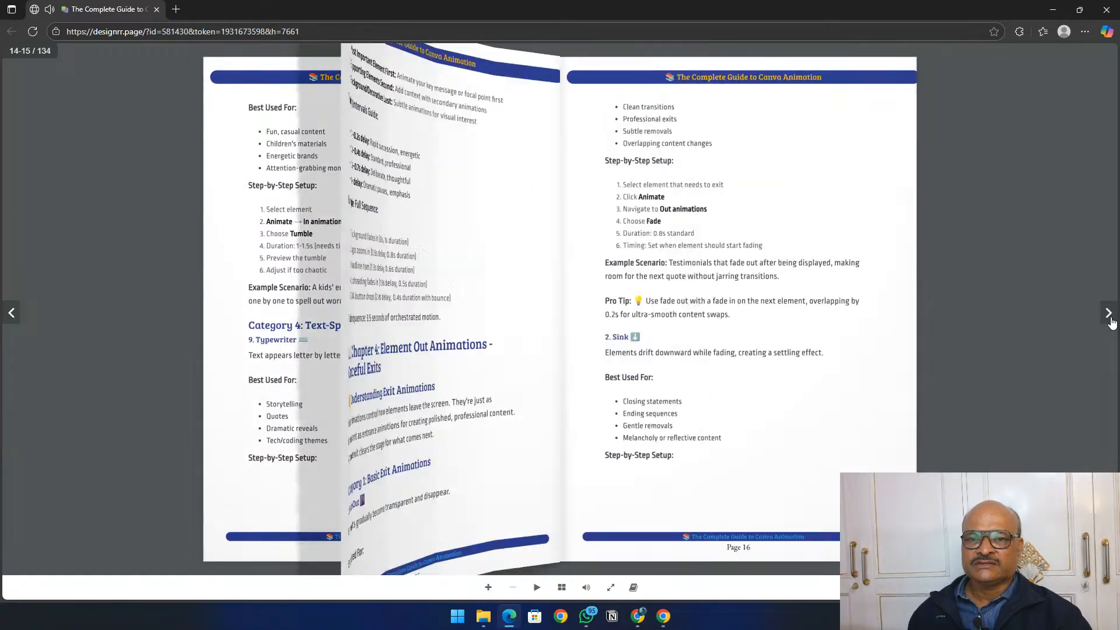
click(1111, 320)
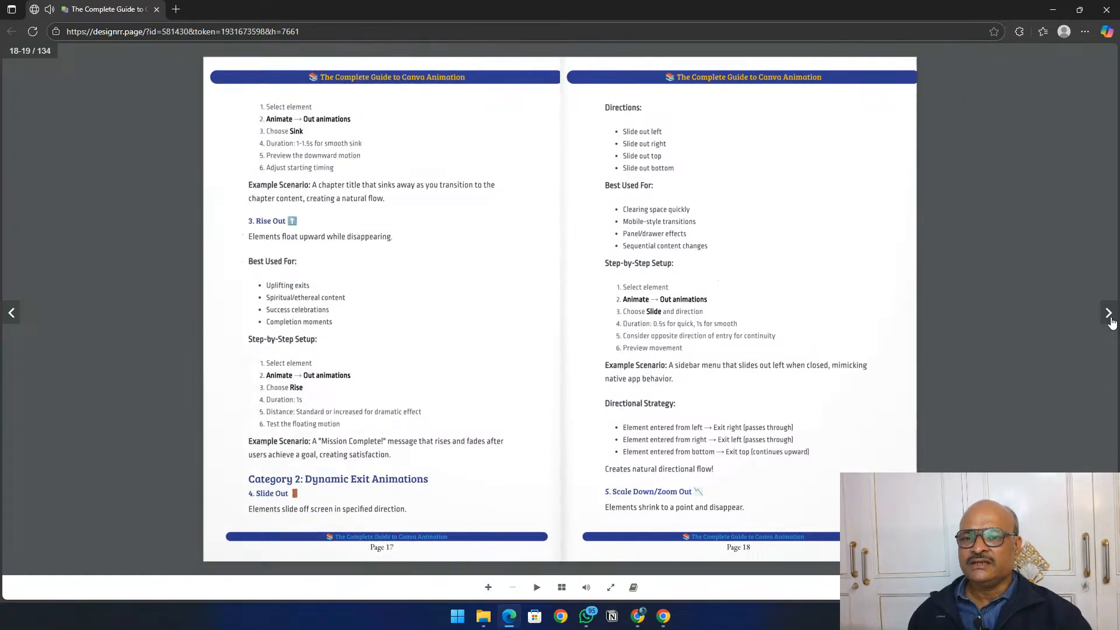
click(1111, 320)
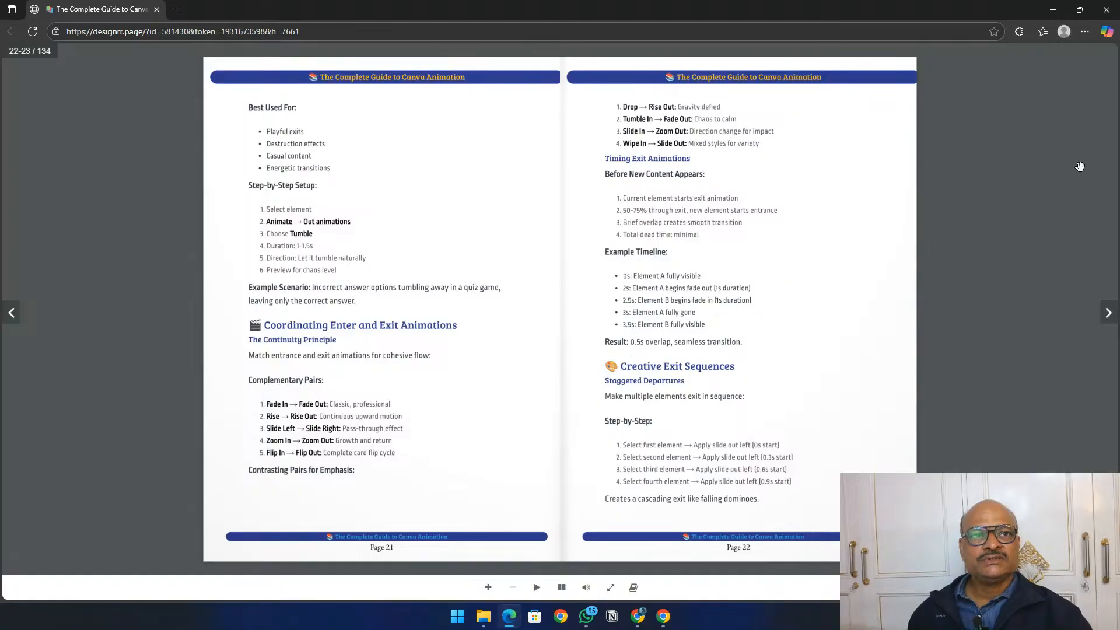
Close the e-book, WhatsApp, Downloads and Chrome profile windows and return to the YouTube Studio live streaming page.
click(1114, 6)
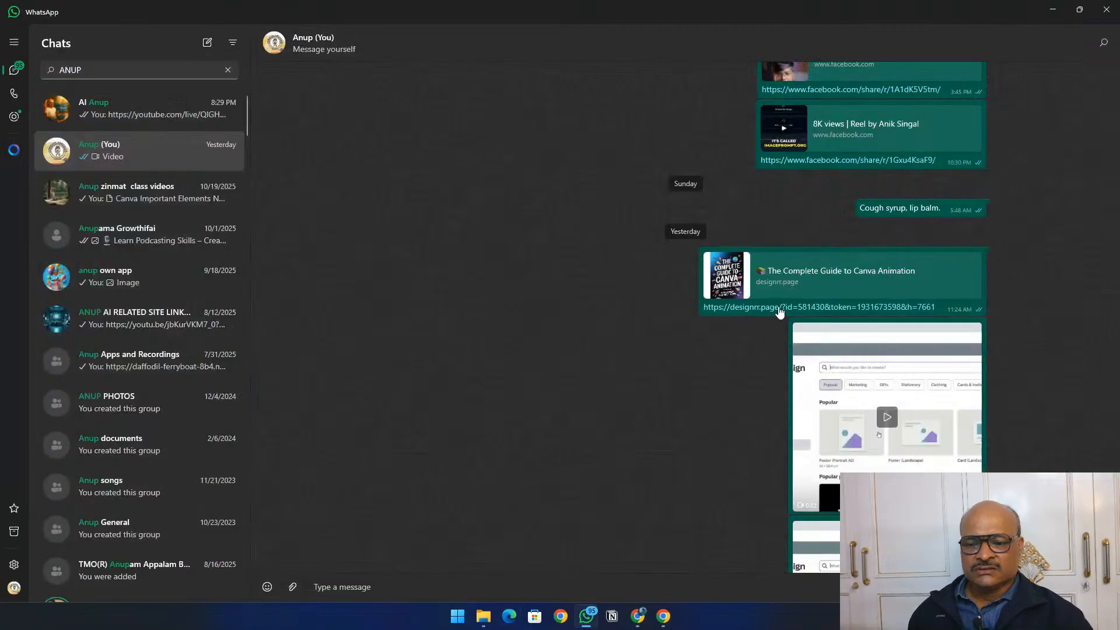
click(1106, 10)
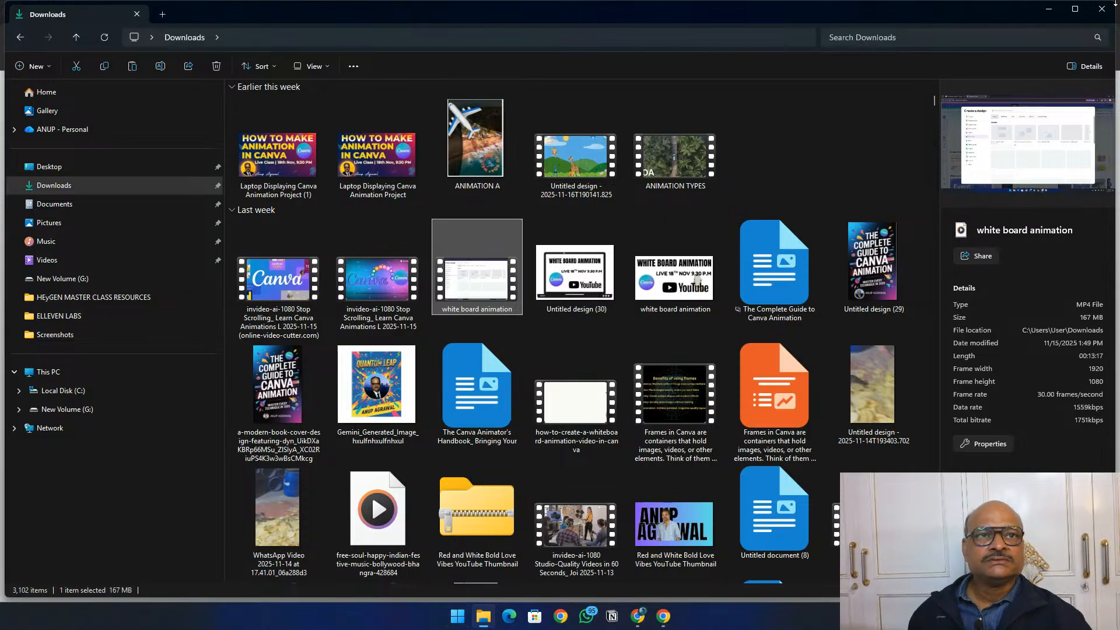
click(1102, 9)
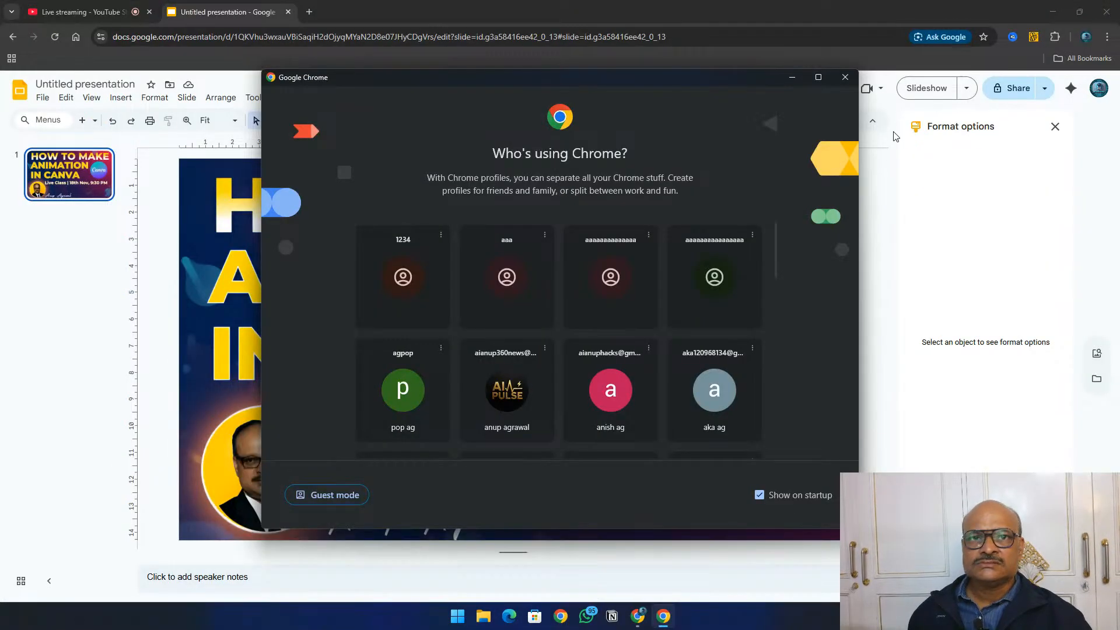
click(845, 77)
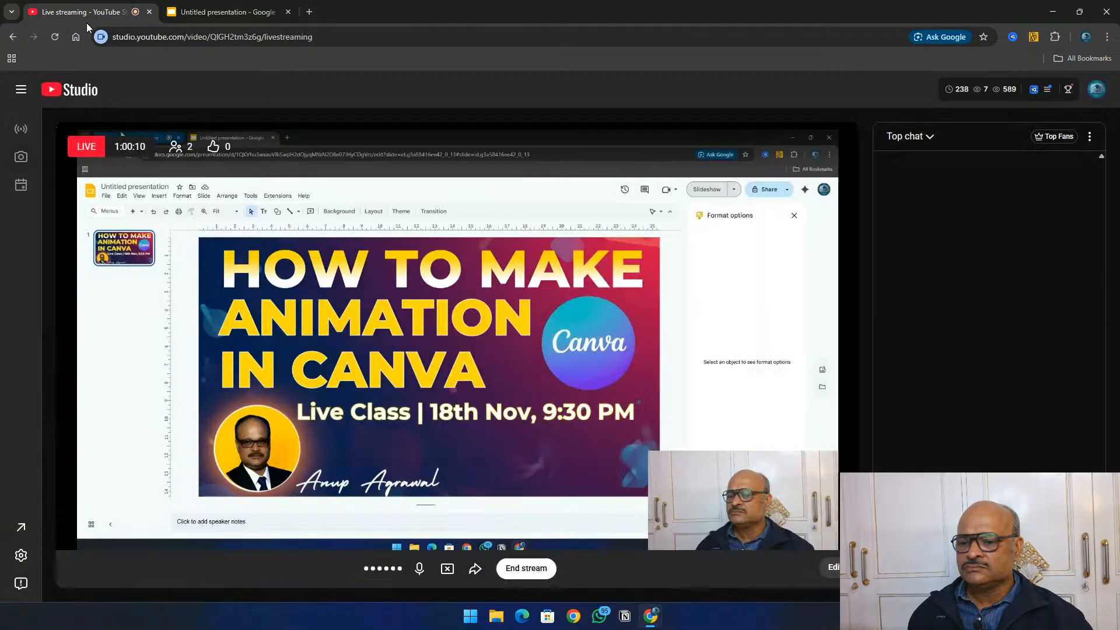
click(105, 11)
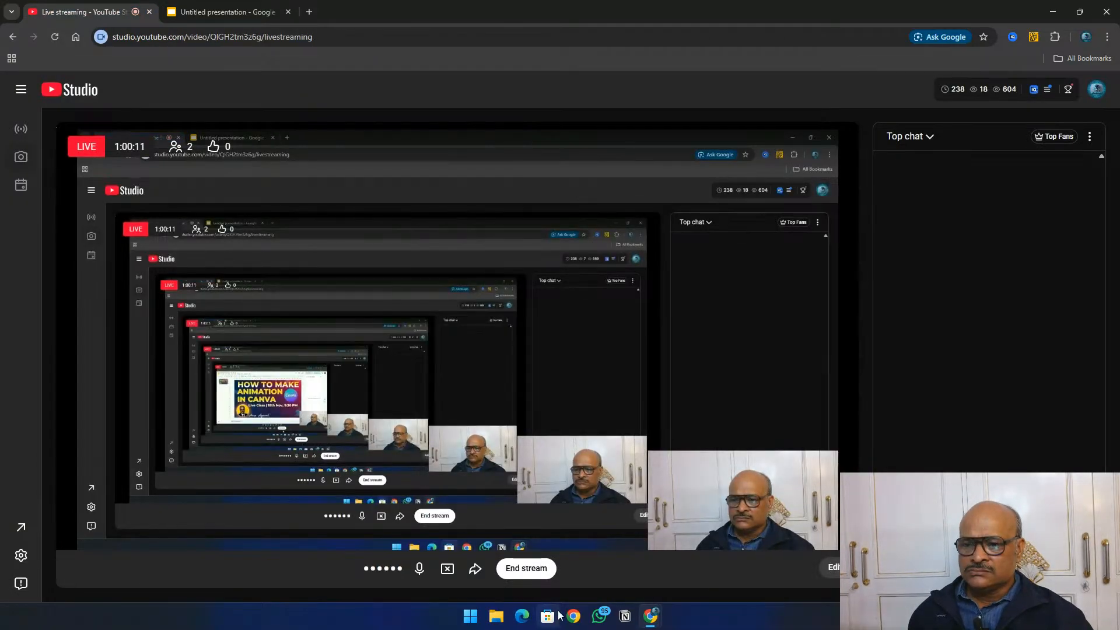